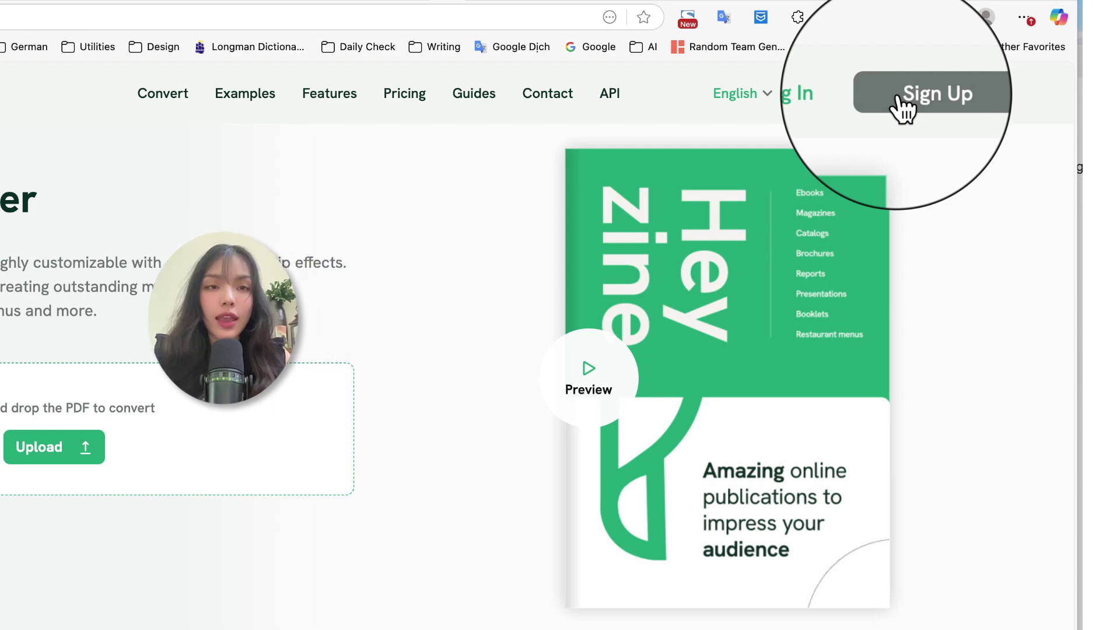
Open the sign-up form and register a new account through the Google sign-in.
click(903, 105)
click(461, 260)
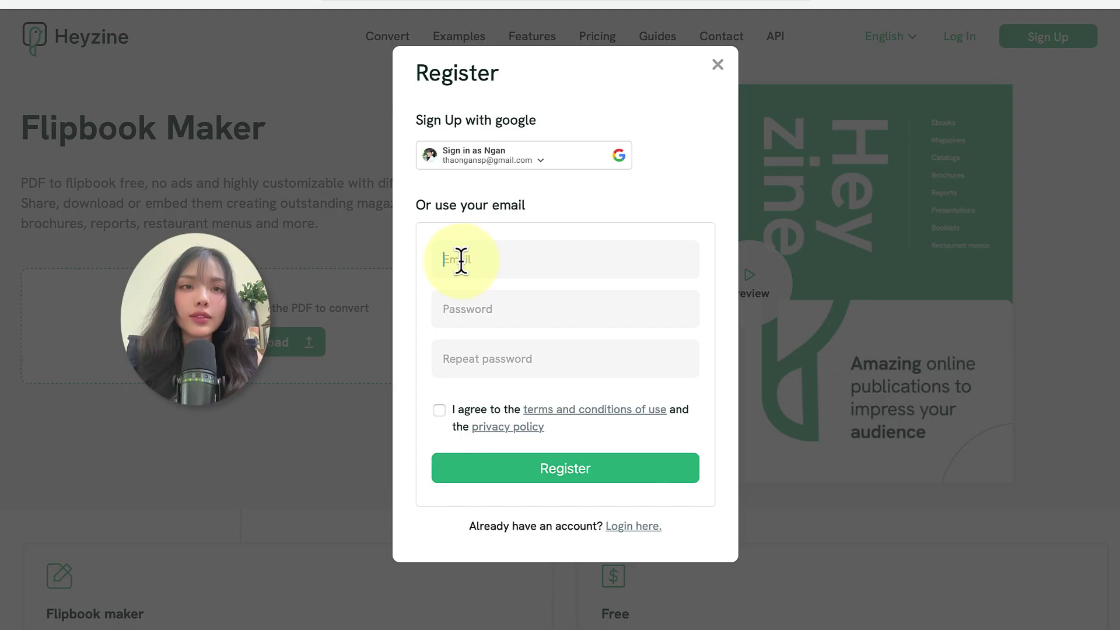
click(458, 257)
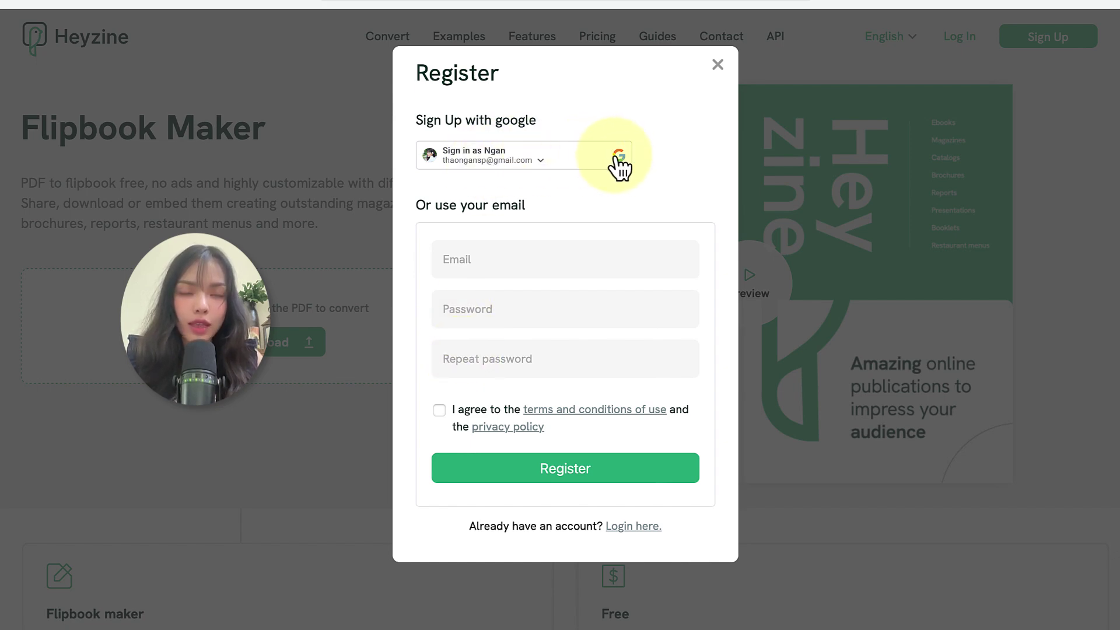
click(545, 164)
click(607, 471)
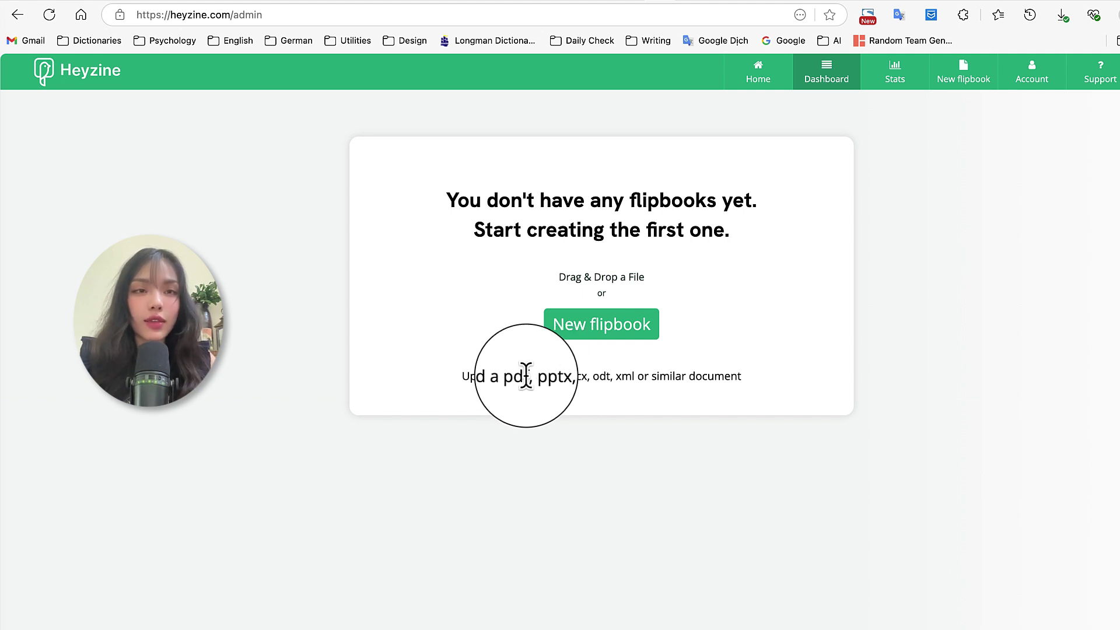
Upload the brochure PDF to create a new flipbook.
drag(930, 309, 605, 325)
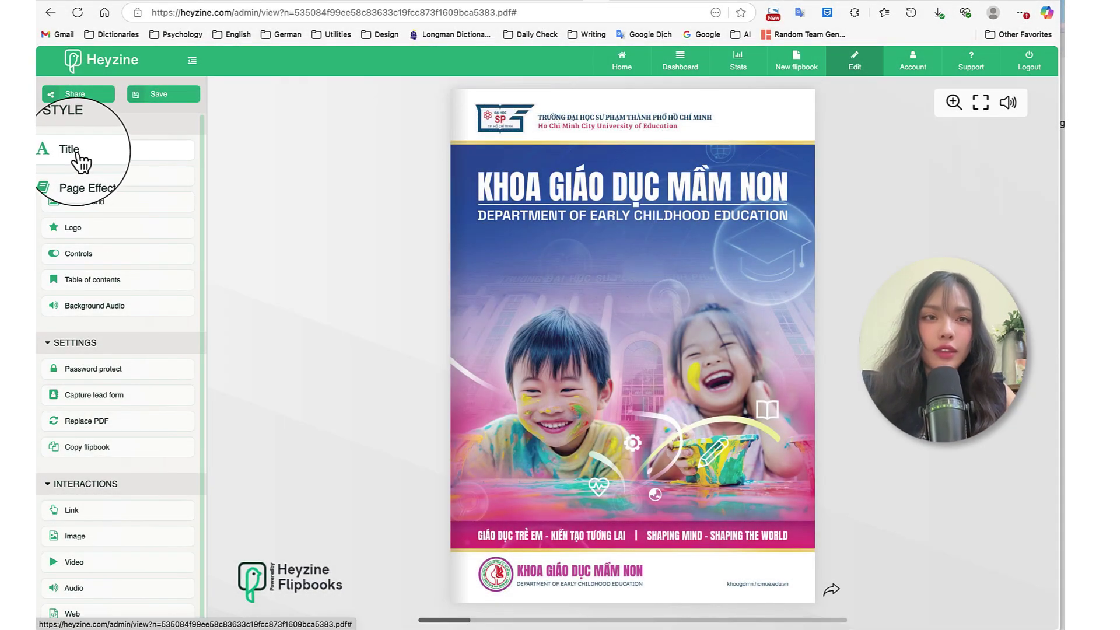
Set the flipbook's title to "Khoa Giáo dục Mầm non HCMUE" and subtitle to "Giới thiệu Khoa Giáo dục Mầm non Trường Đại học Sư phạm TP.HCM".
click(71, 150)
click(266, 195)
text(Khoa Giáo dục Mầm non HCMUE)
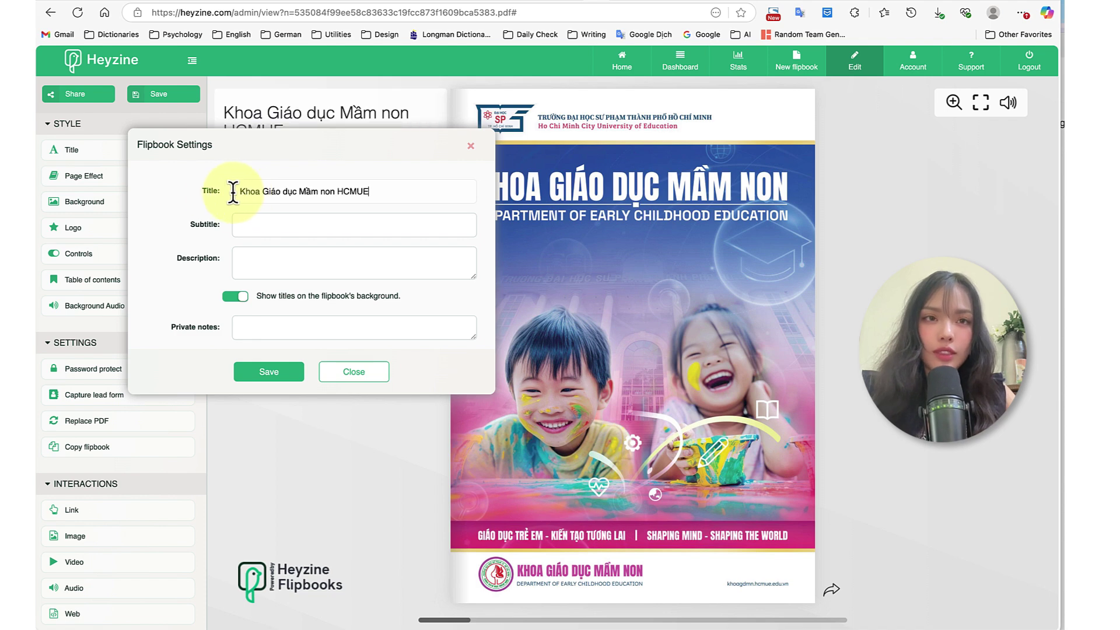
click(240, 226)
text(Khoa Giáo dục Mầm non Trường Đại học Sư phạm TP.HCM)
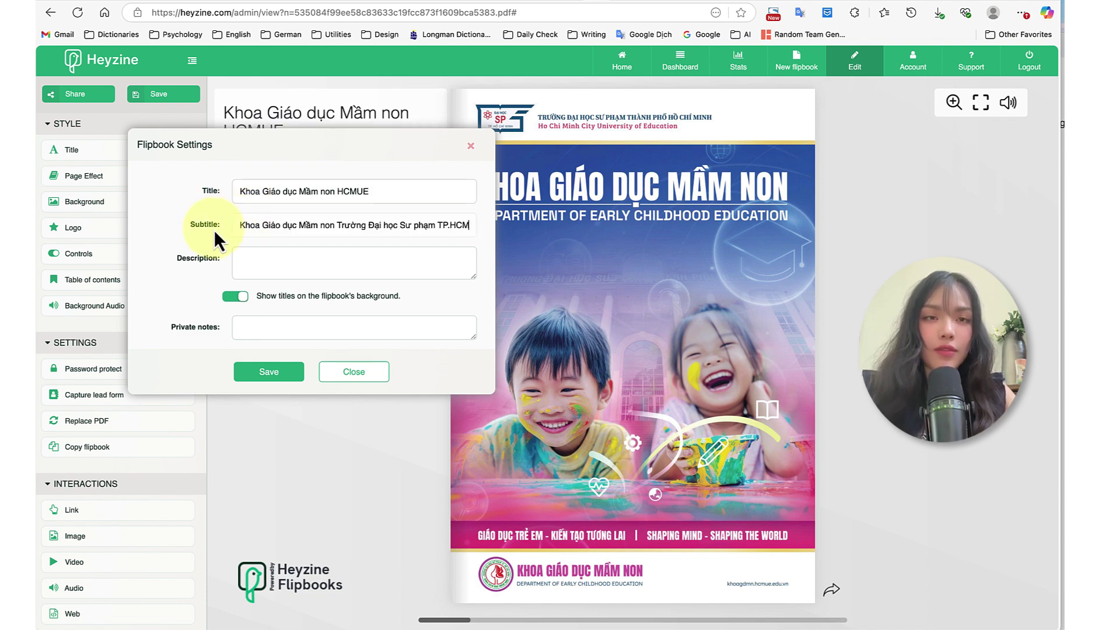
Add a Vietnamese description about the 2024 yearbook for the faculty's 25th anniversary, ending with facebook.com/gdmn.hcm, and save the title settings.
click(221, 264)
text(niệm 25 năm thành lập Khoa Giáo dục Mầm non Trường Đại học Sư phạm TP.HCM Thông tin thêm tại: facebook.com/gdmn.hcm)
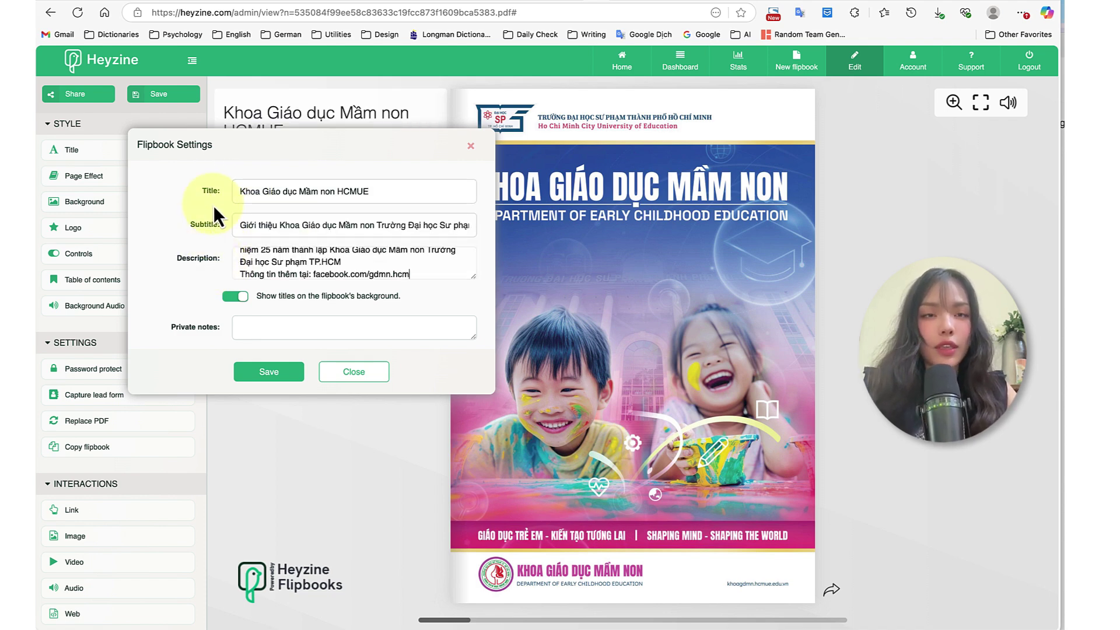
click(268, 374)
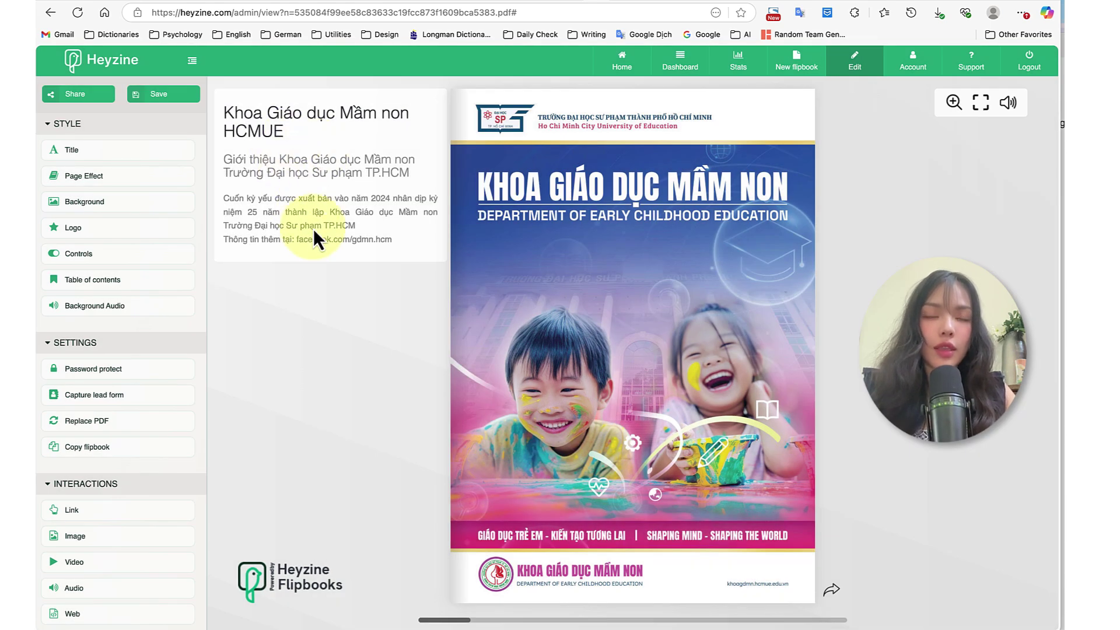
Reopen the title settings and turn off showing the titles on the flipbook's background.
click(313, 228)
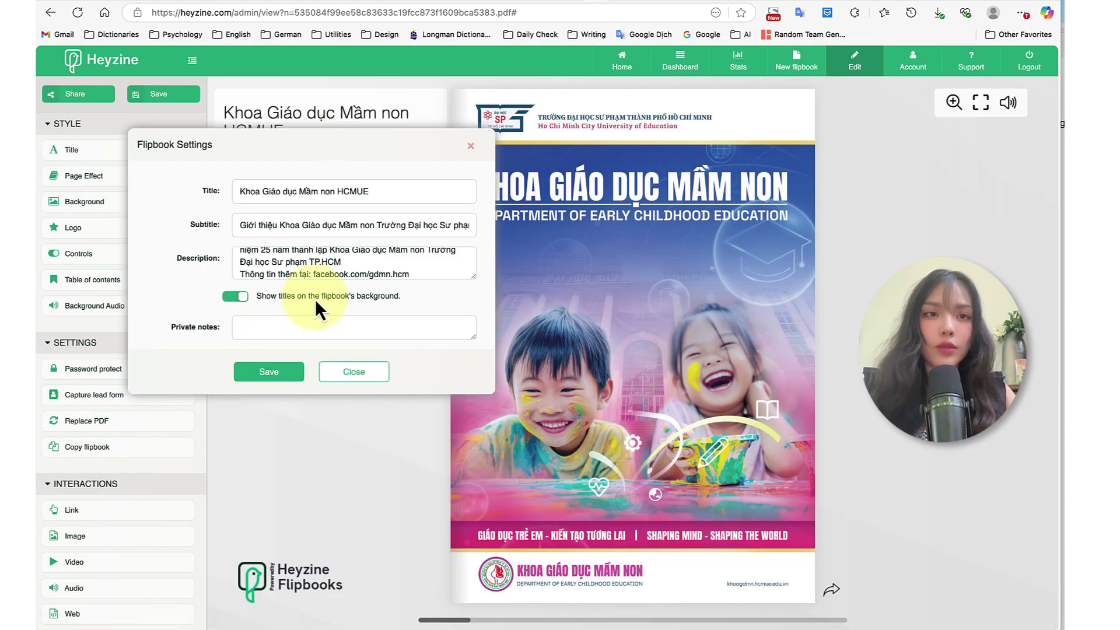
click(240, 296)
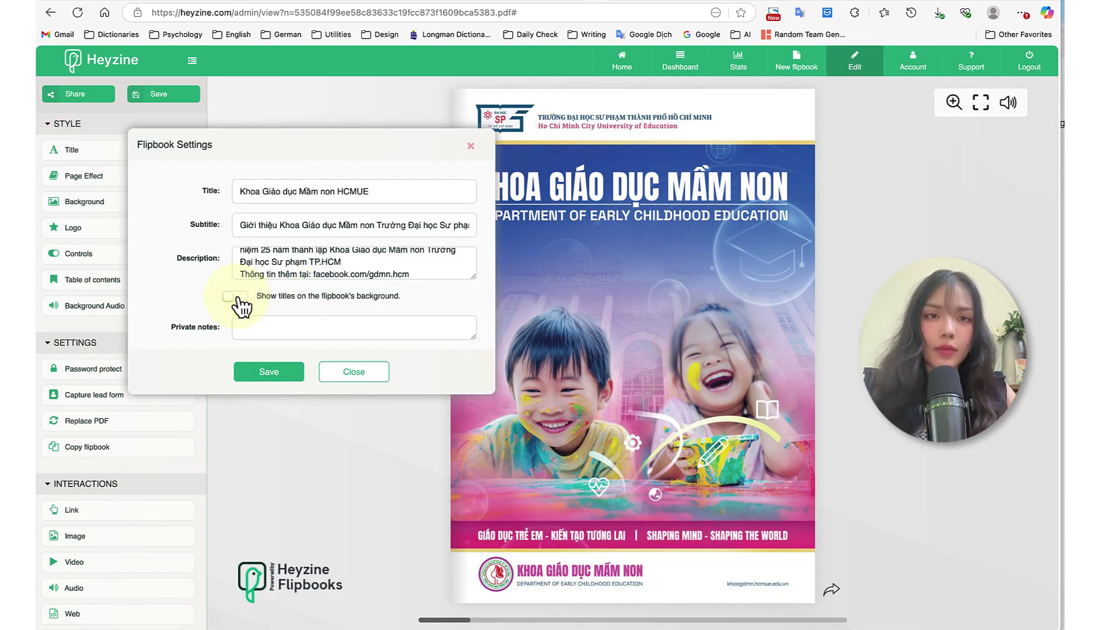
Try the Coverflow page effect and page forward through the flipbook to preview it.
click(85, 177)
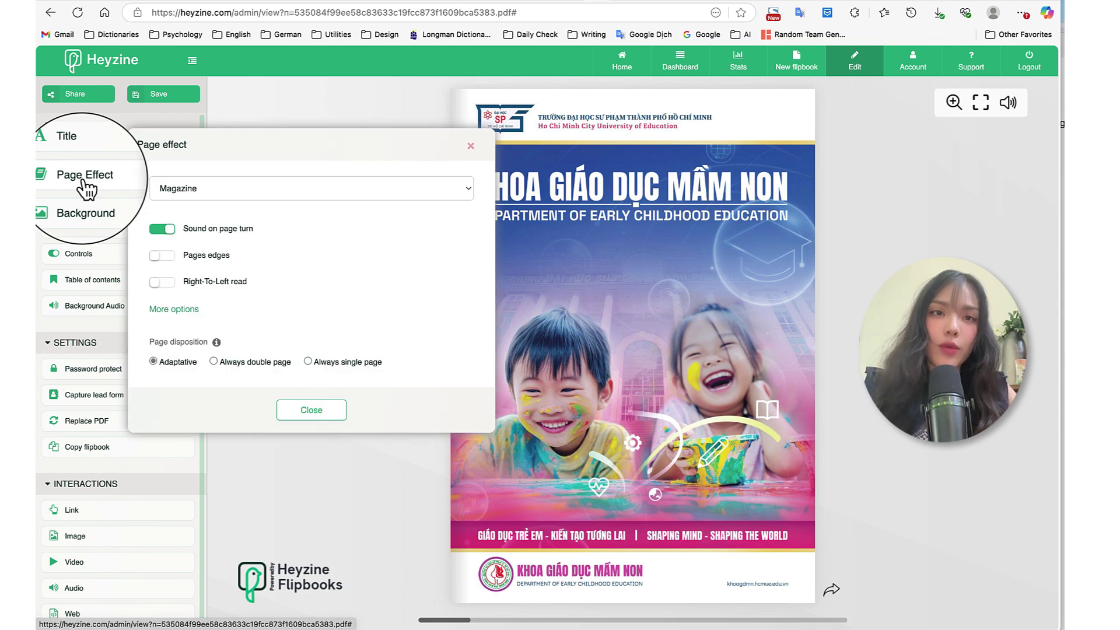
click(179, 193)
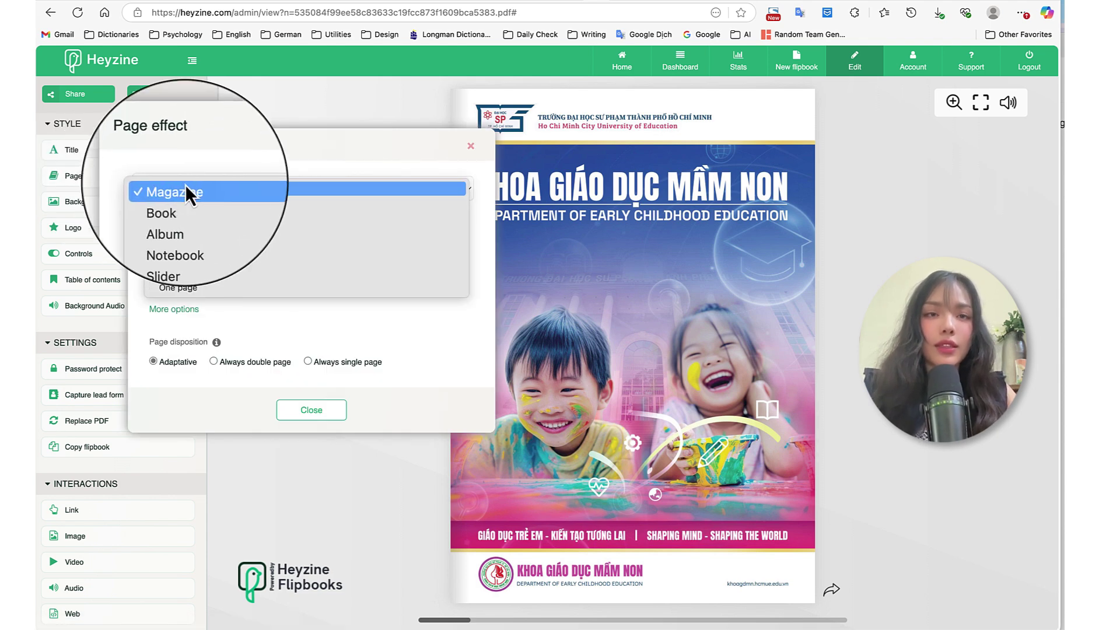
click(180, 192)
click(180, 192)
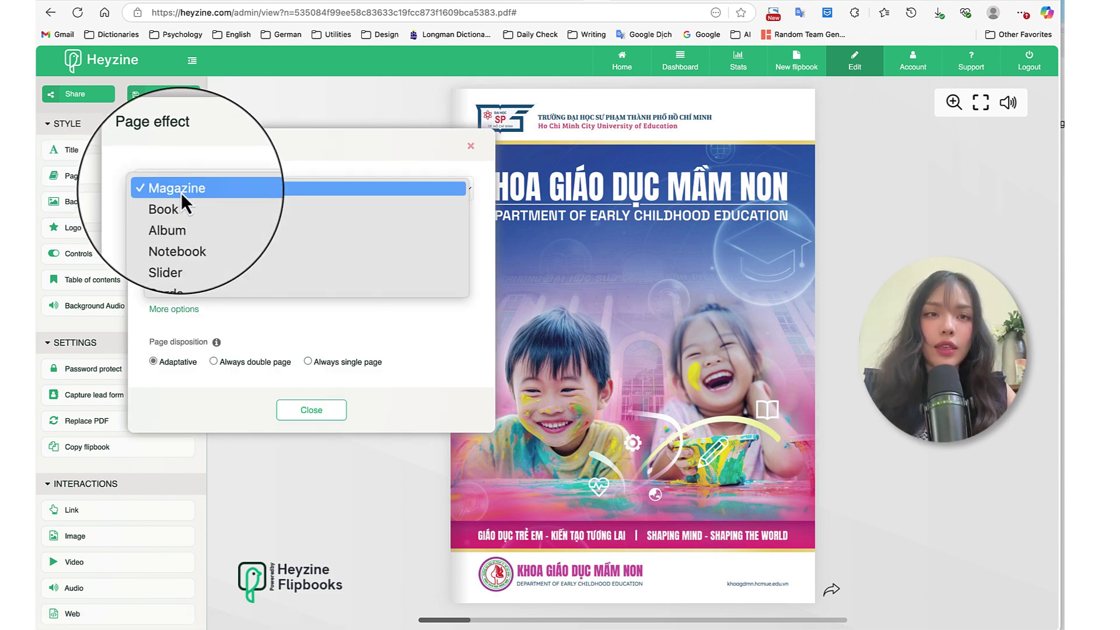
click(179, 285)
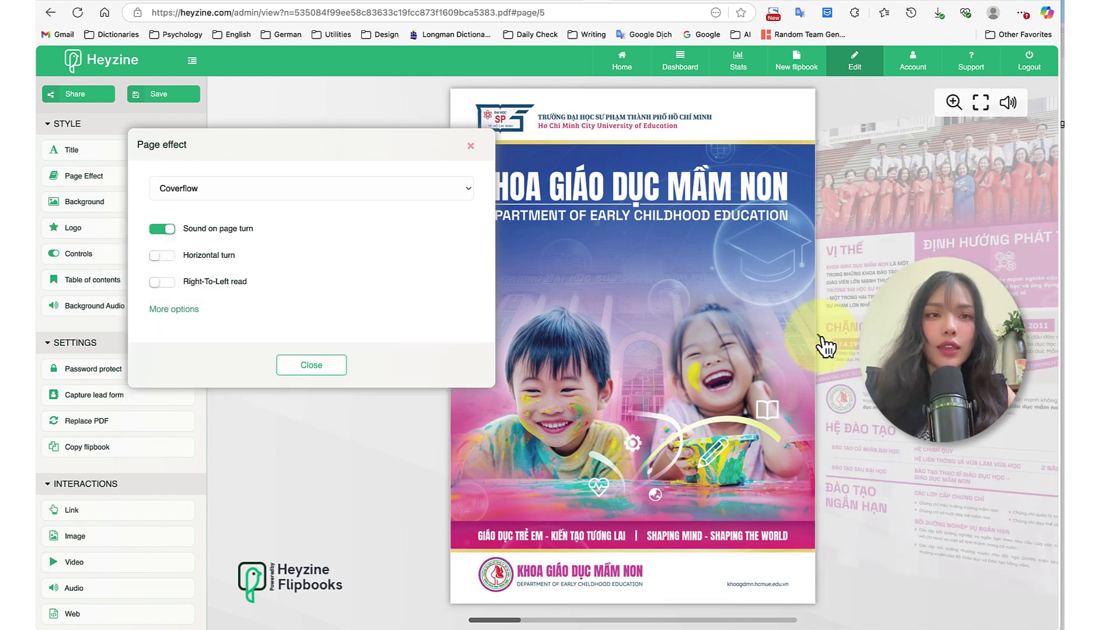
click(821, 339)
click(821, 339)
click(821, 339)
Try the Slider page effect and page forward through the flipbook to preview it.
click(236, 190)
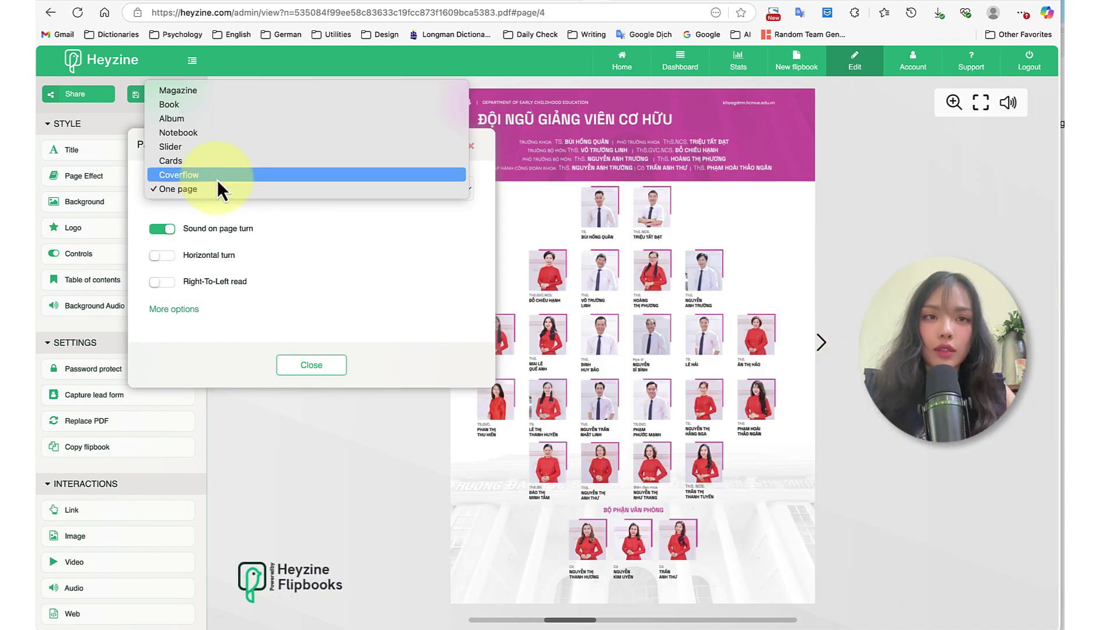
click(215, 151)
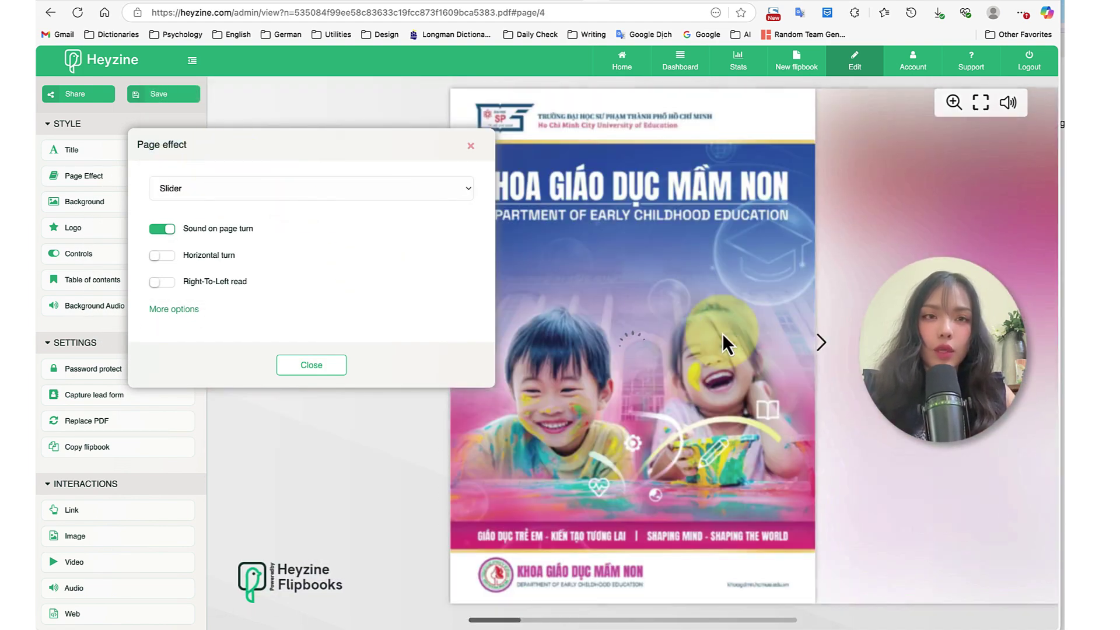
click(820, 343)
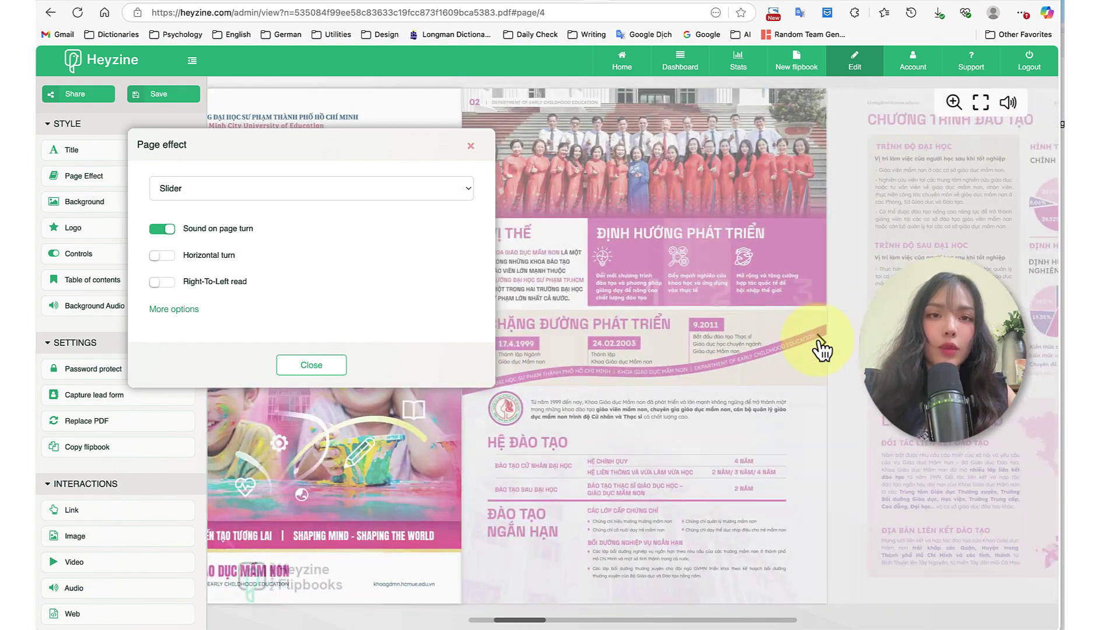
click(821, 344)
click(821, 344)
click(821, 344)
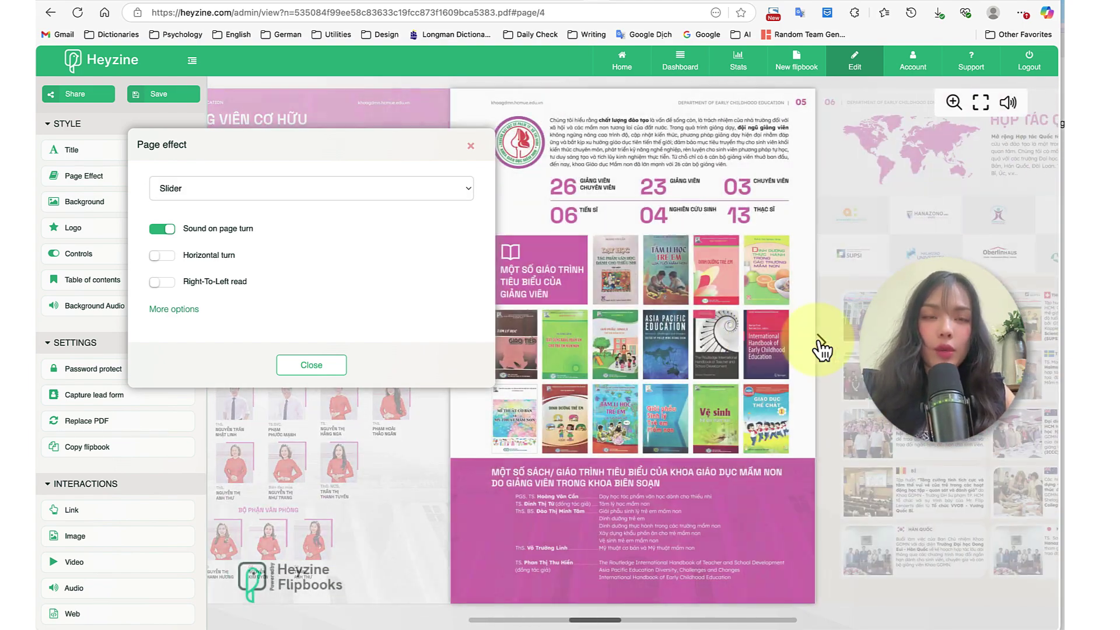
click(820, 343)
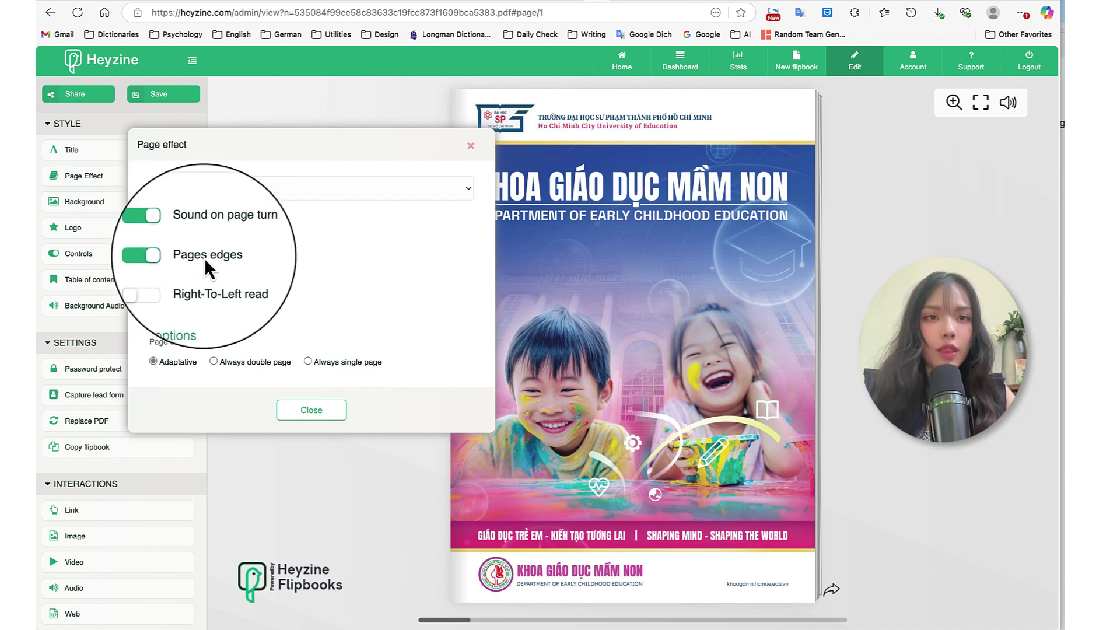
Expand the additional page effect options, review the page disposition guide, and set the disposition to always single page.
click(173, 309)
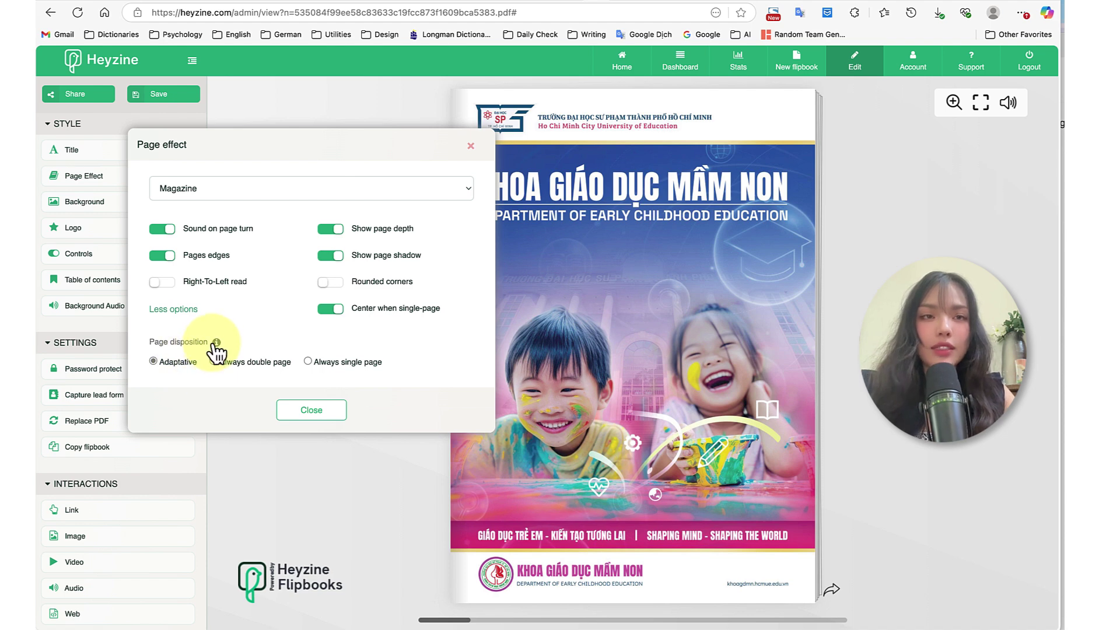
mouse_move(217, 342)
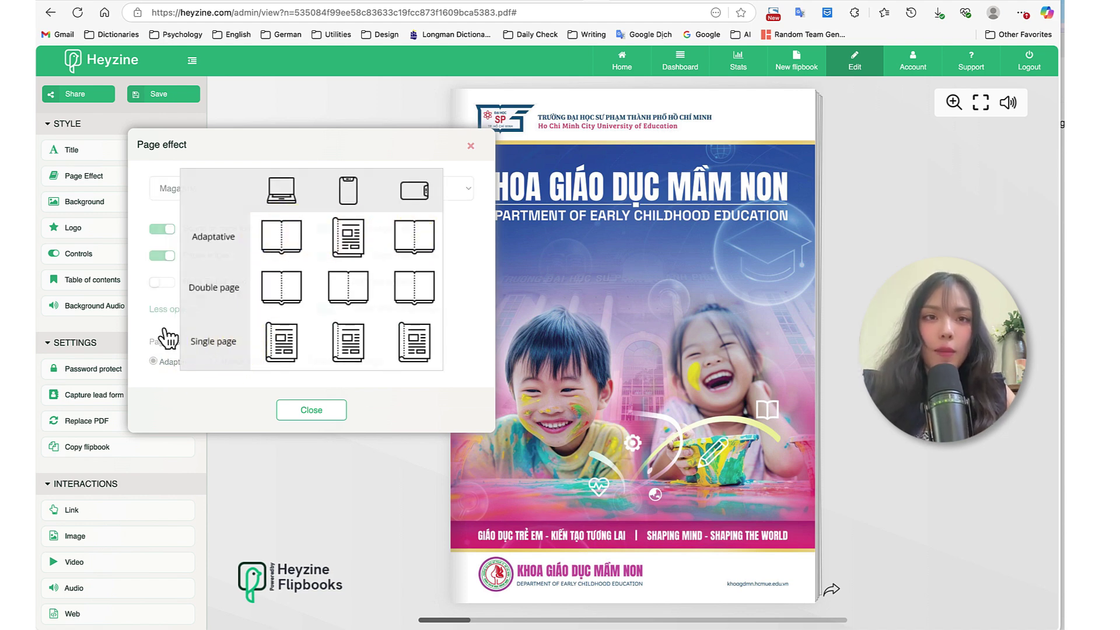
click(217, 362)
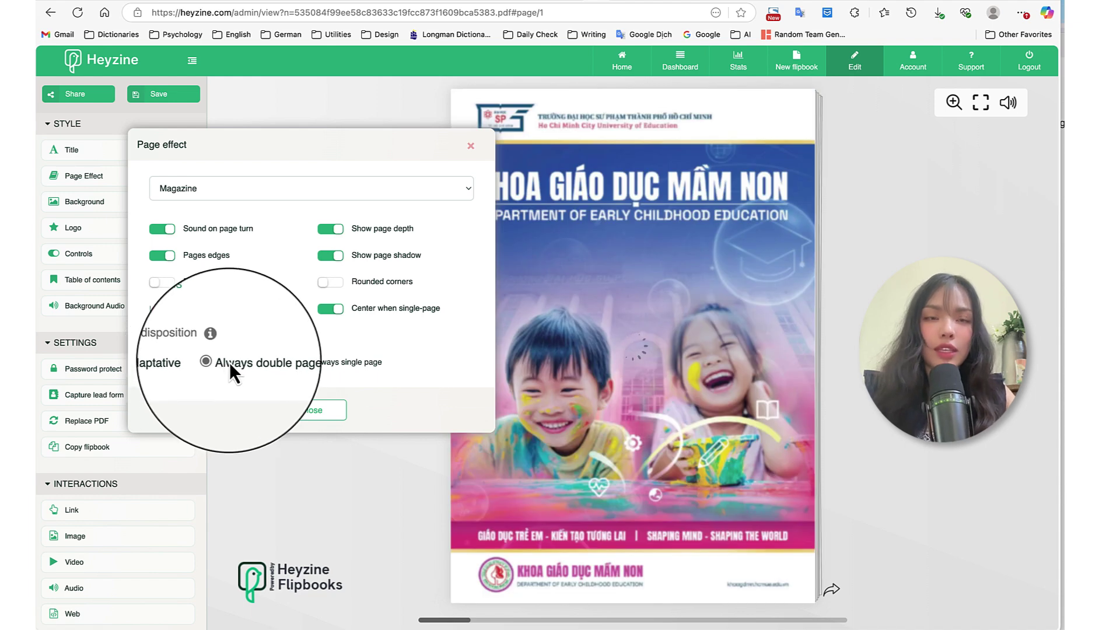
click(309, 361)
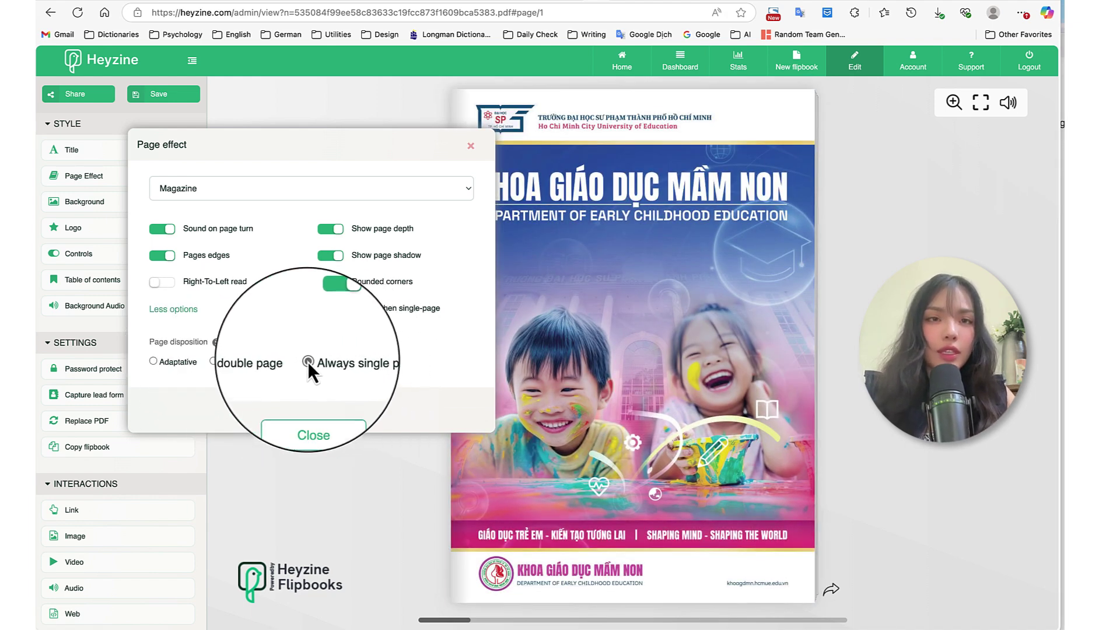
key(Escape)
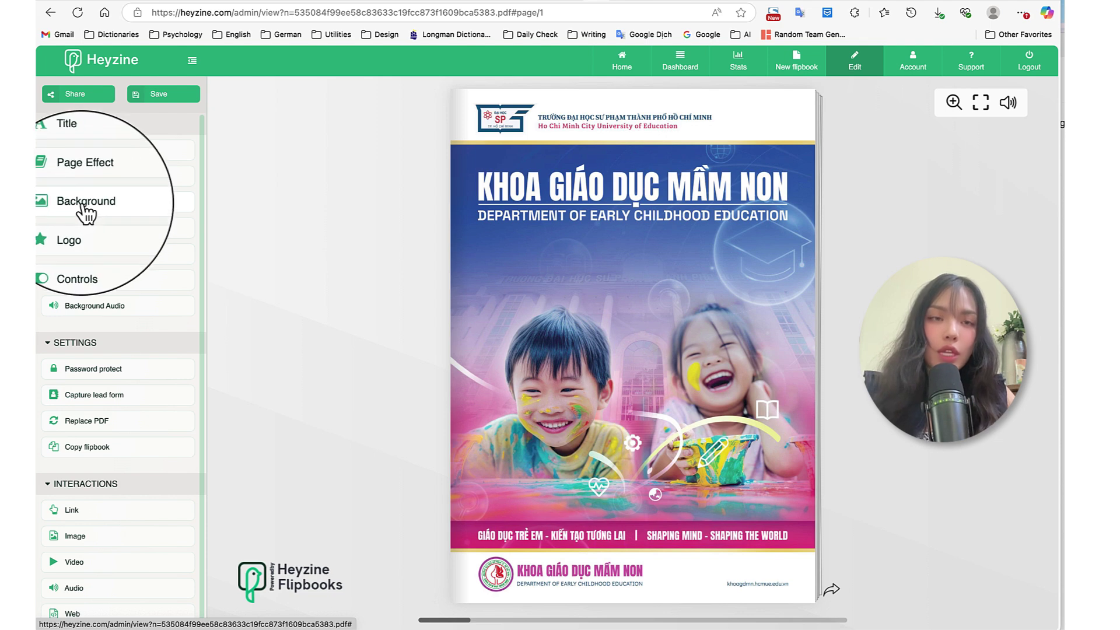
Set the flipbook's background to the pale blue geometric triangle image from the background gallery.
click(81, 204)
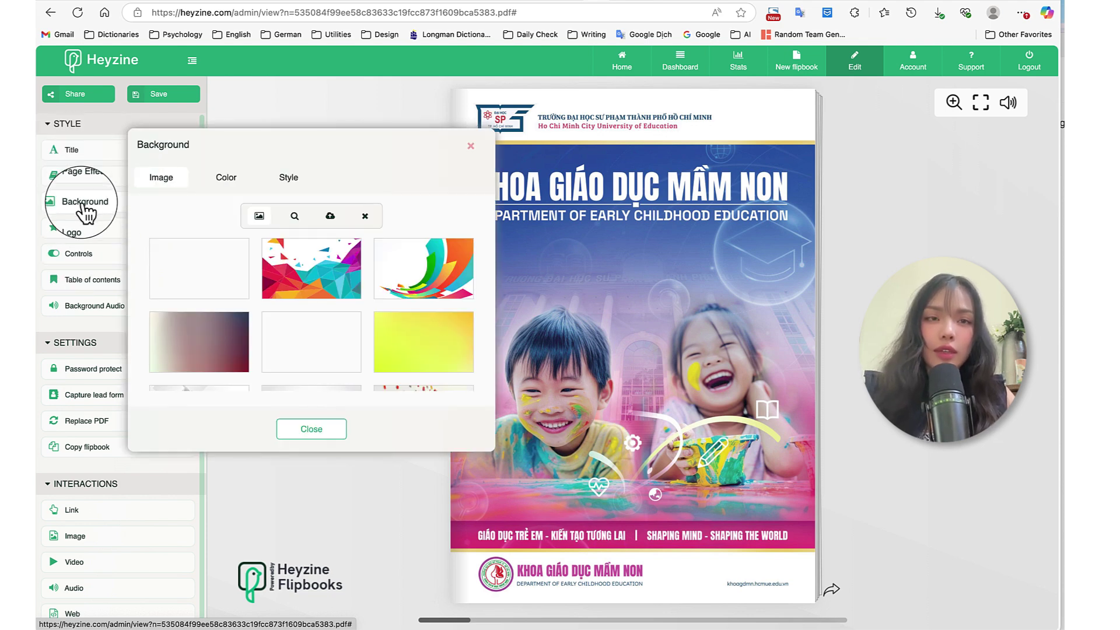
click(421, 283)
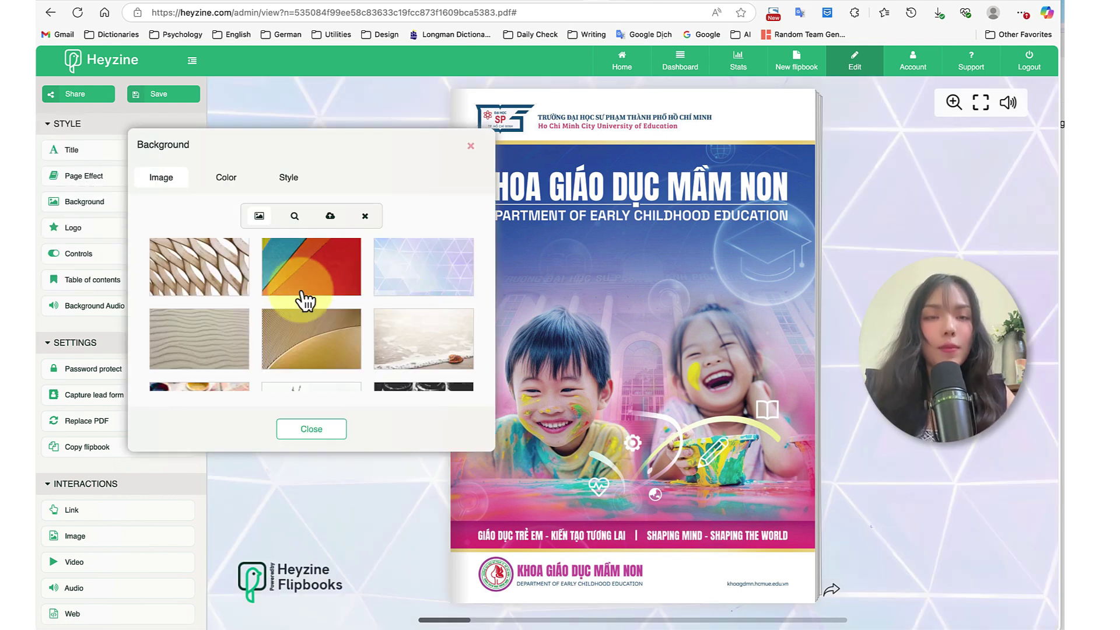
scroll(313, 329, down, 5)
Examine the background's image search, upload, color and style options, including size, and close the background settings.
click(295, 217)
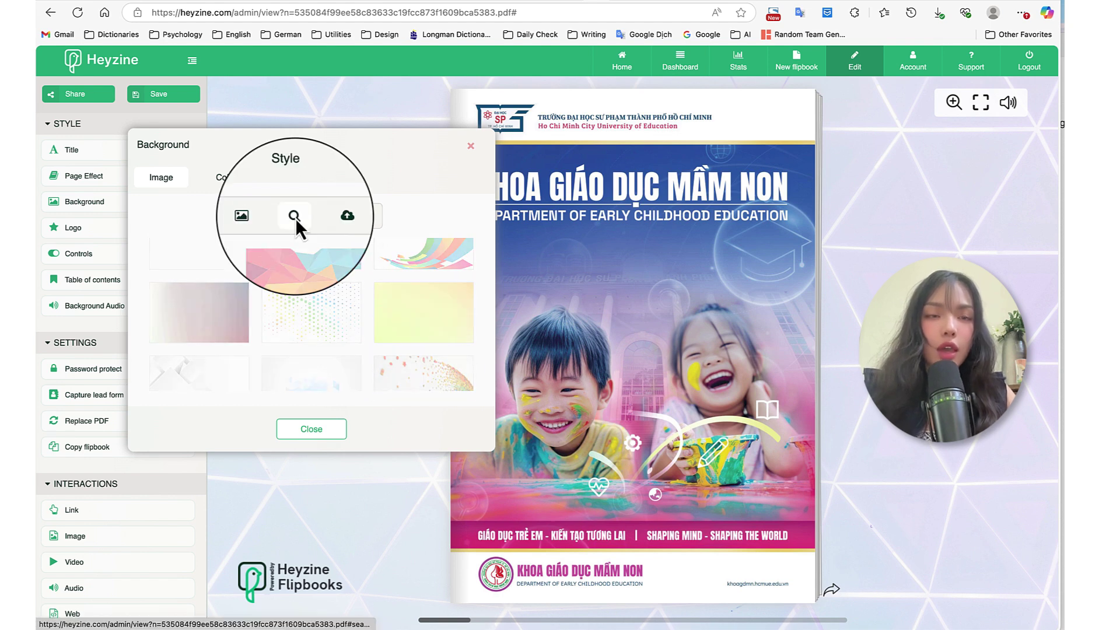
click(330, 217)
click(226, 178)
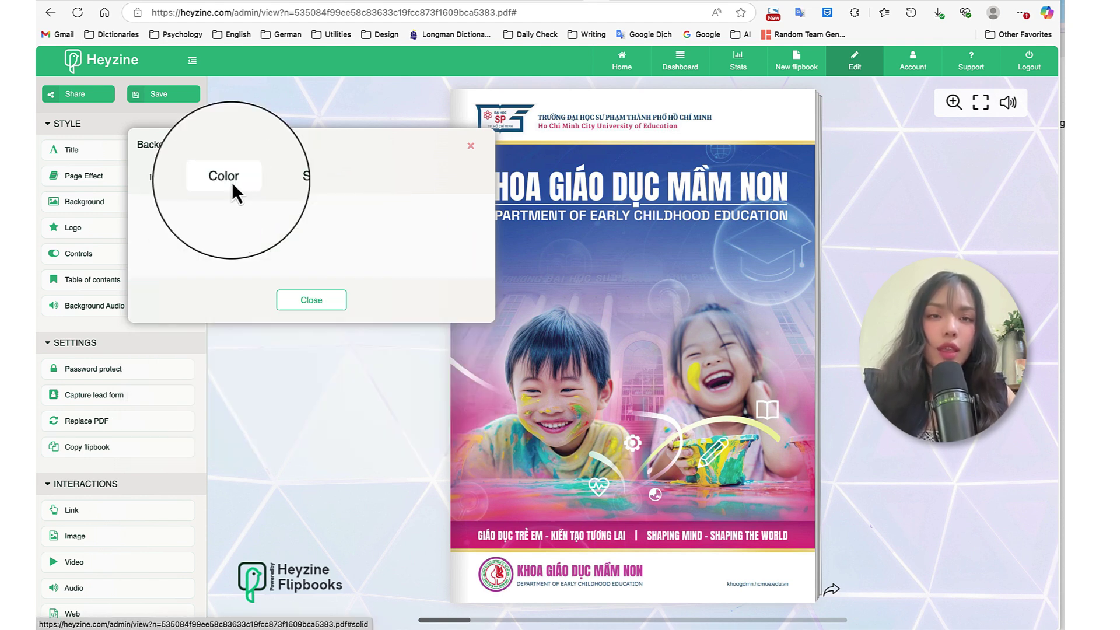
click(242, 221)
click(296, 222)
click(291, 180)
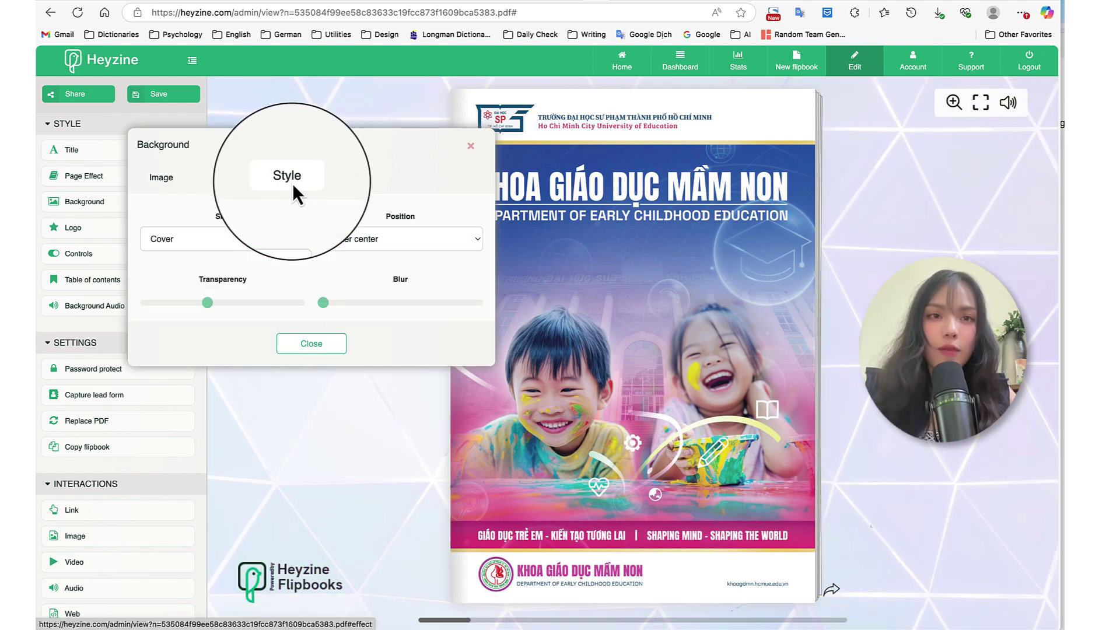
click(202, 243)
click(202, 244)
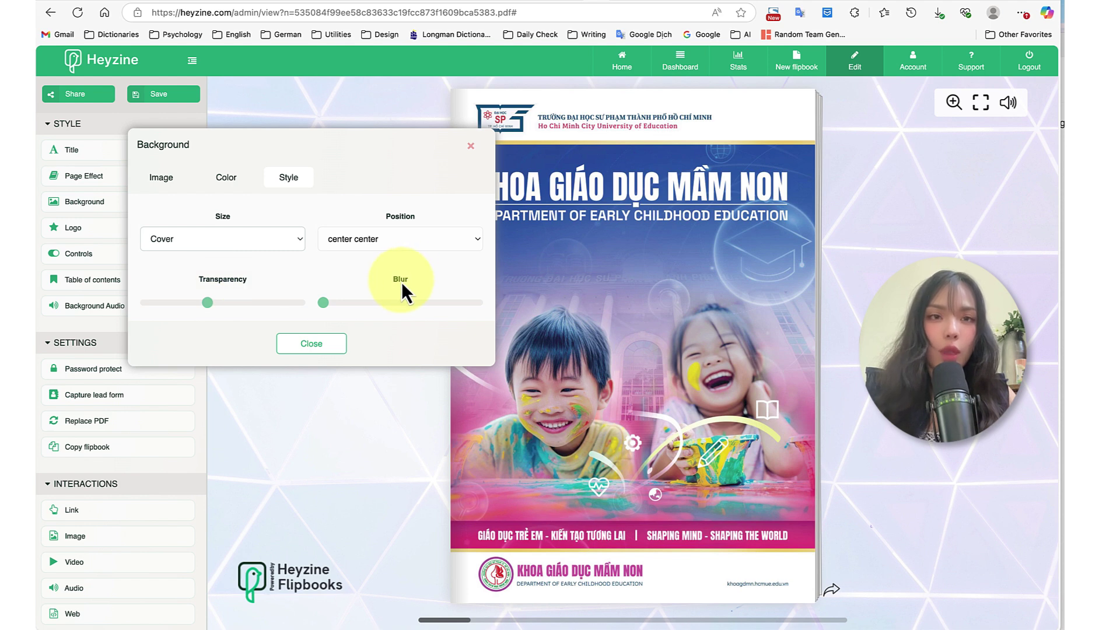
click(309, 344)
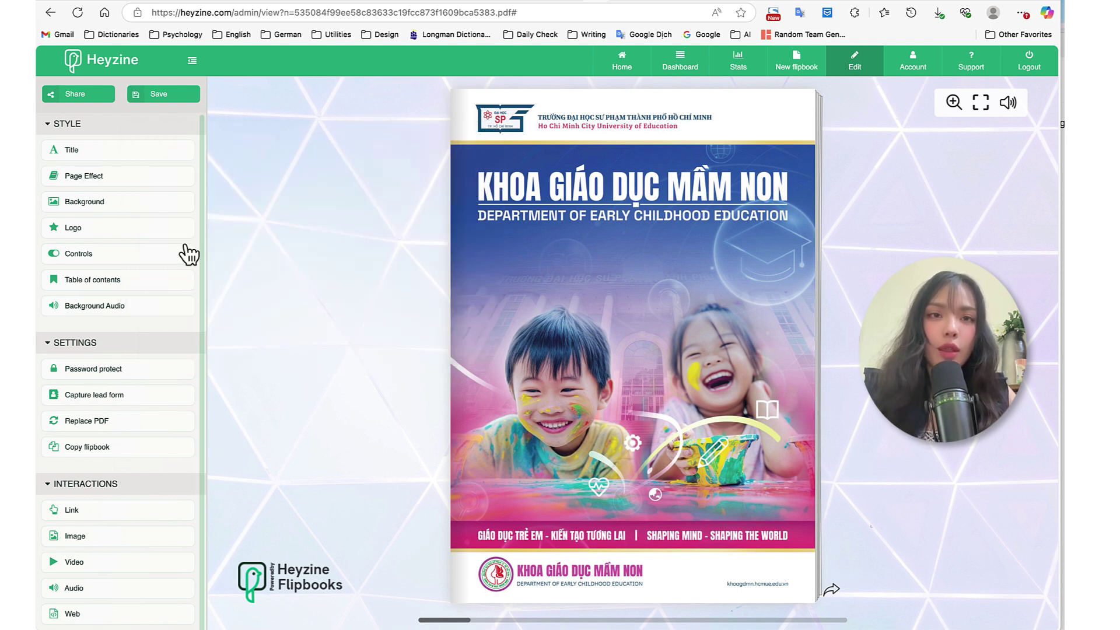
Check the settings for the background corner logo and icons and close them.
click(74, 231)
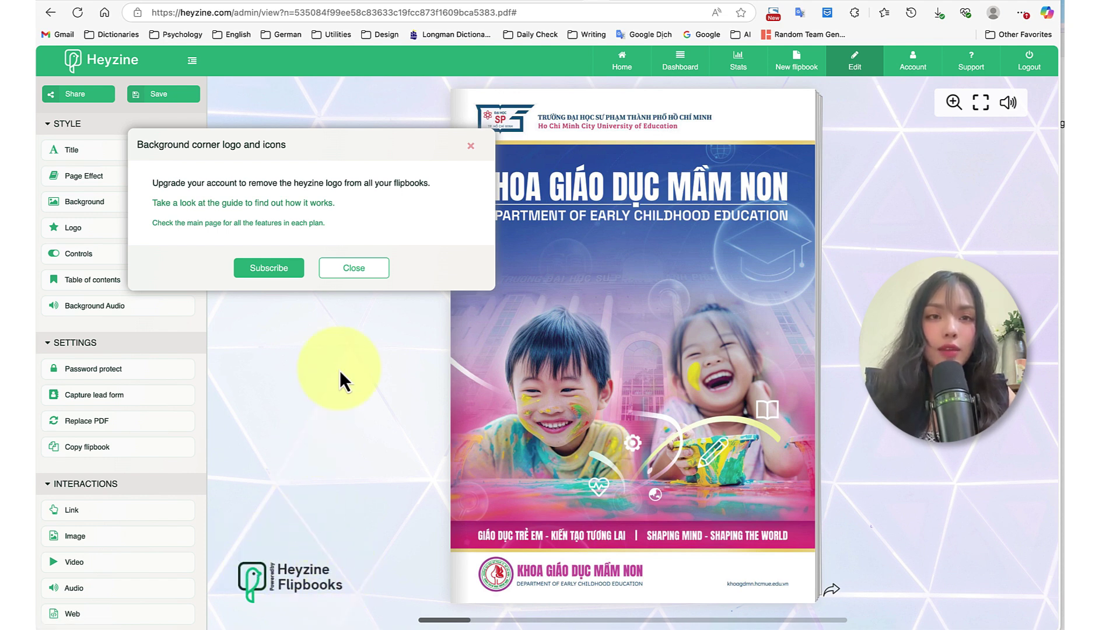
click(367, 268)
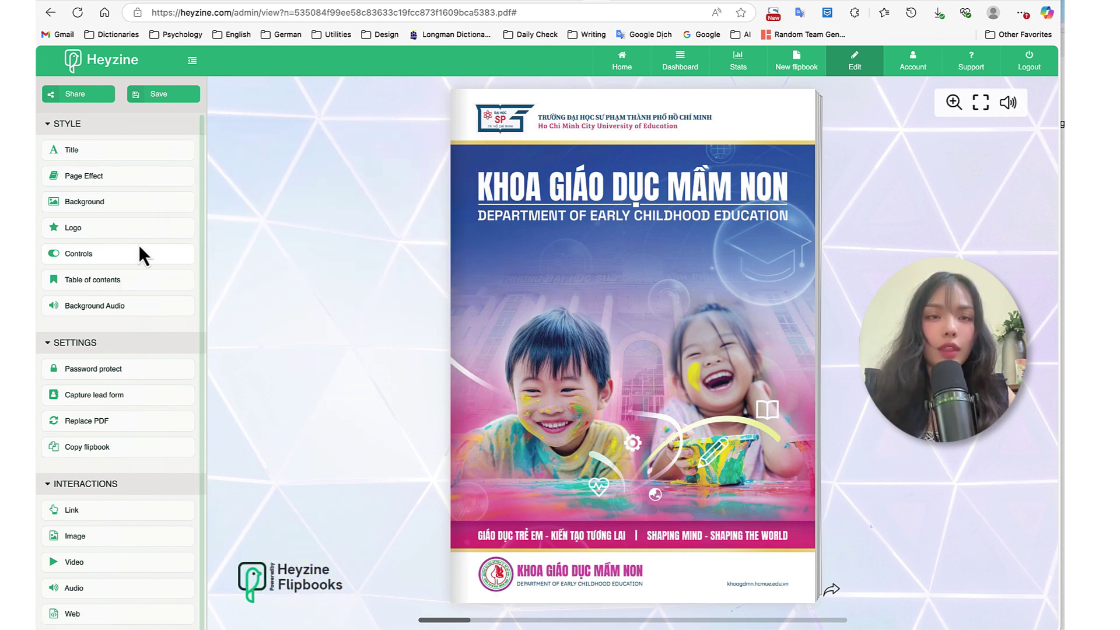
Enable the previous/next page and share buttons in the flipbook's controls.
click(82, 257)
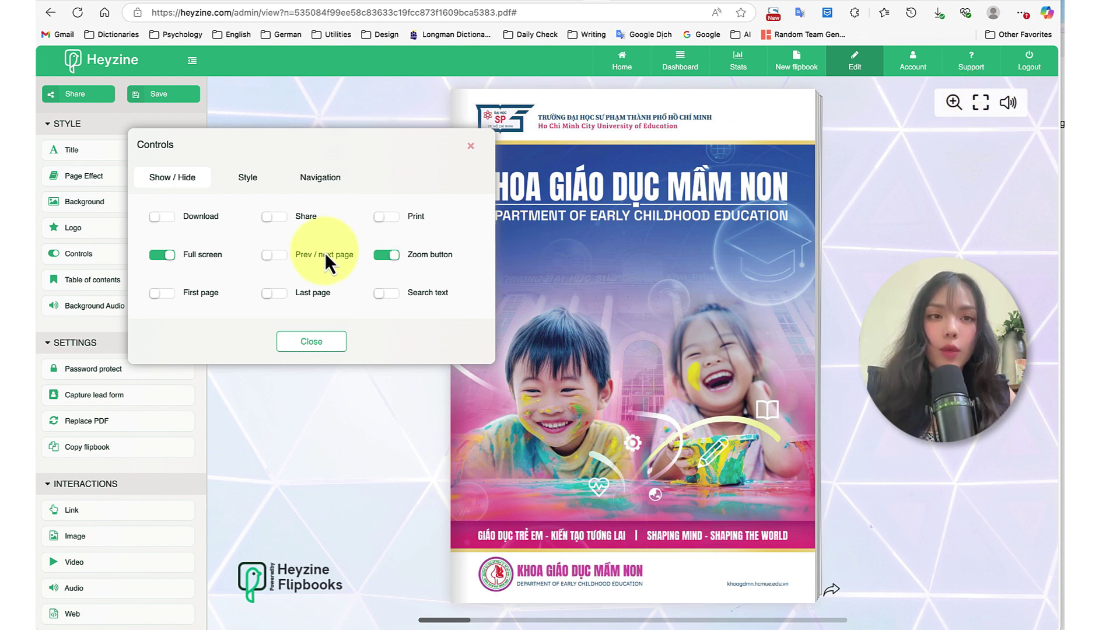
click(270, 257)
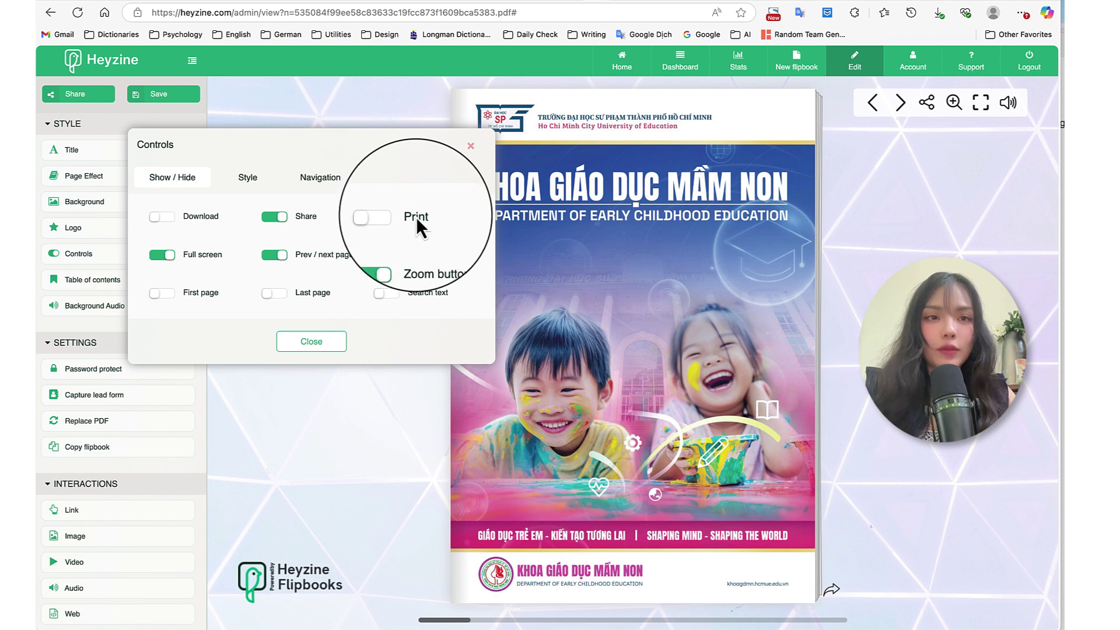
Give the flipbook controls the solid black icon style and set their size to Large.
click(247, 177)
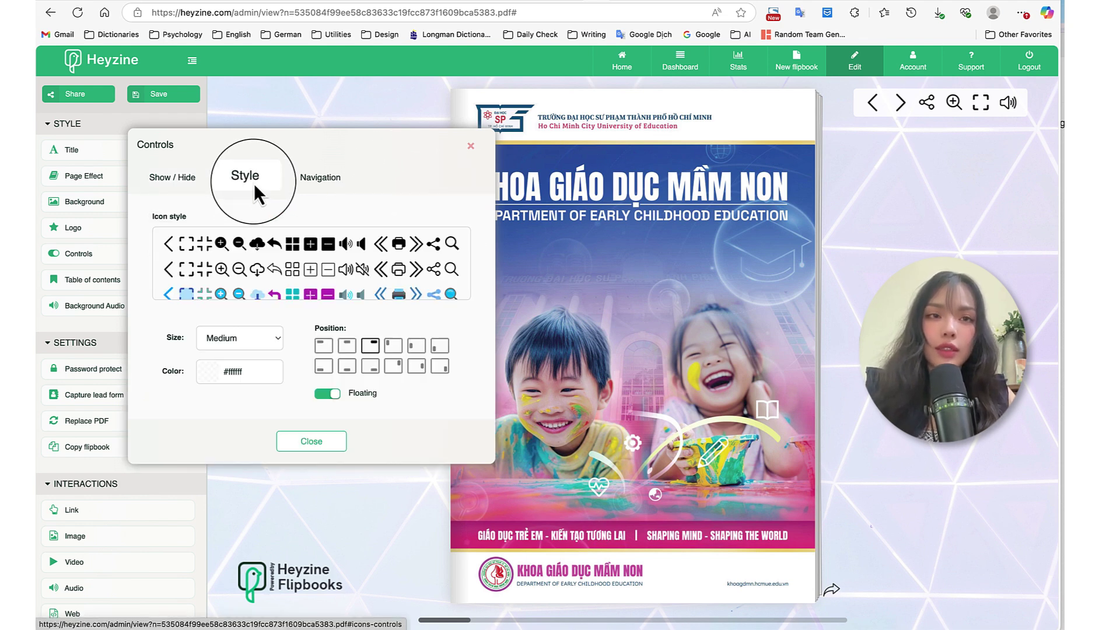
scroll(280, 260, down, 5)
scroll(289, 261, up, 5)
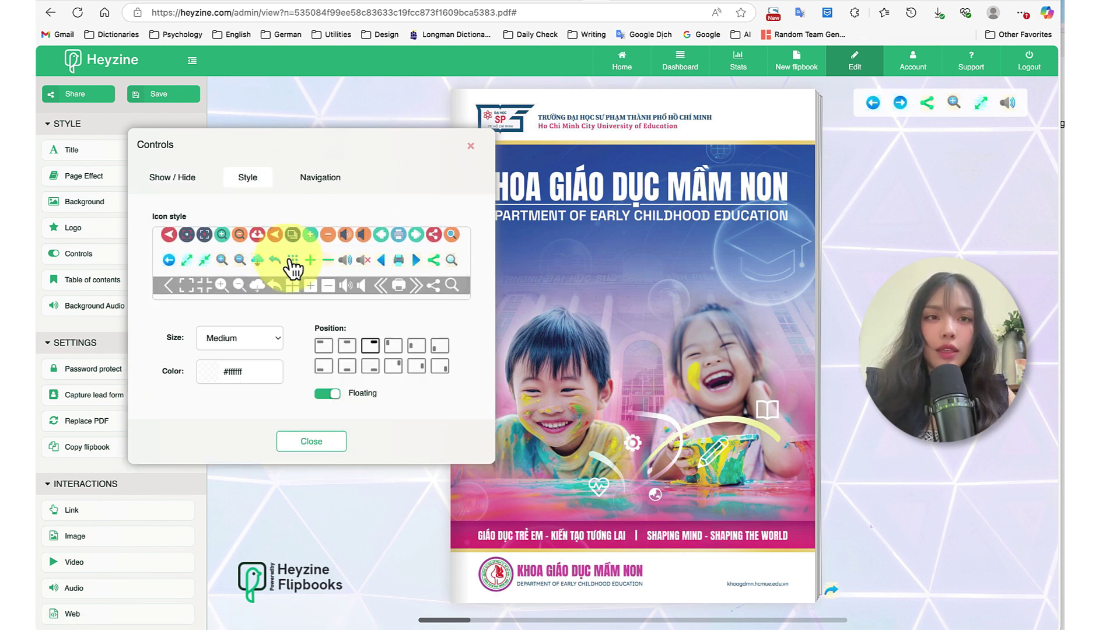
click(292, 243)
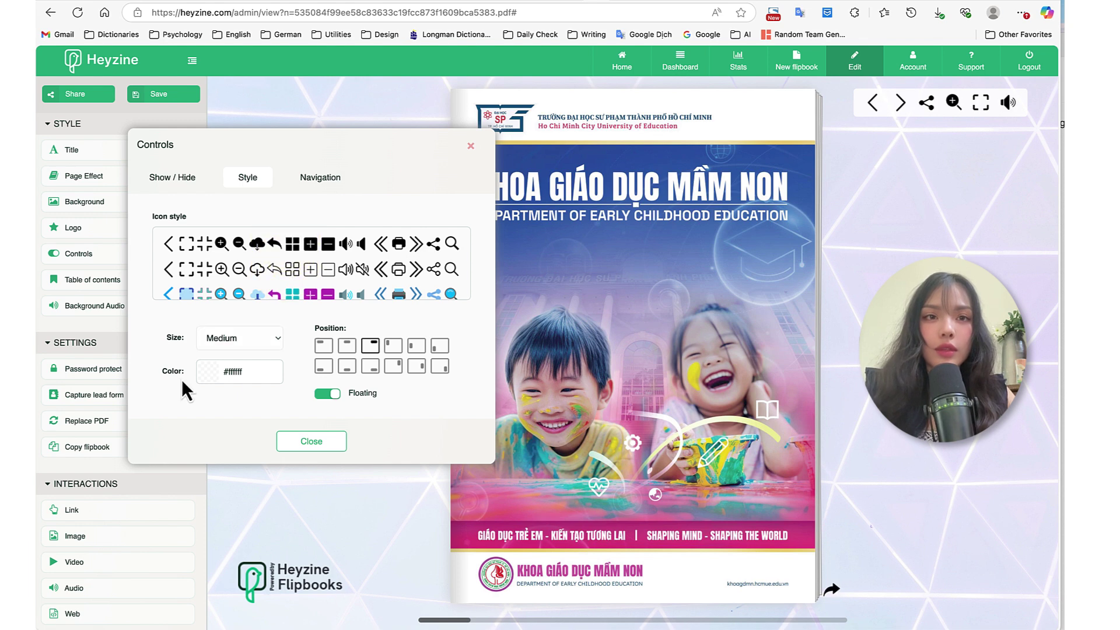
click(226, 338)
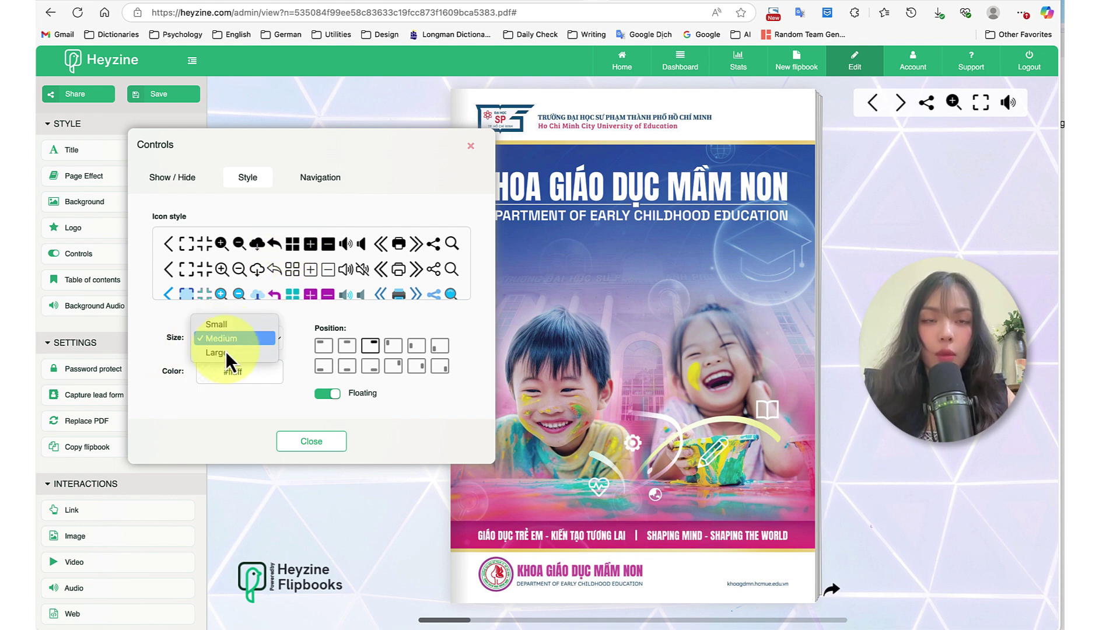
click(224, 354)
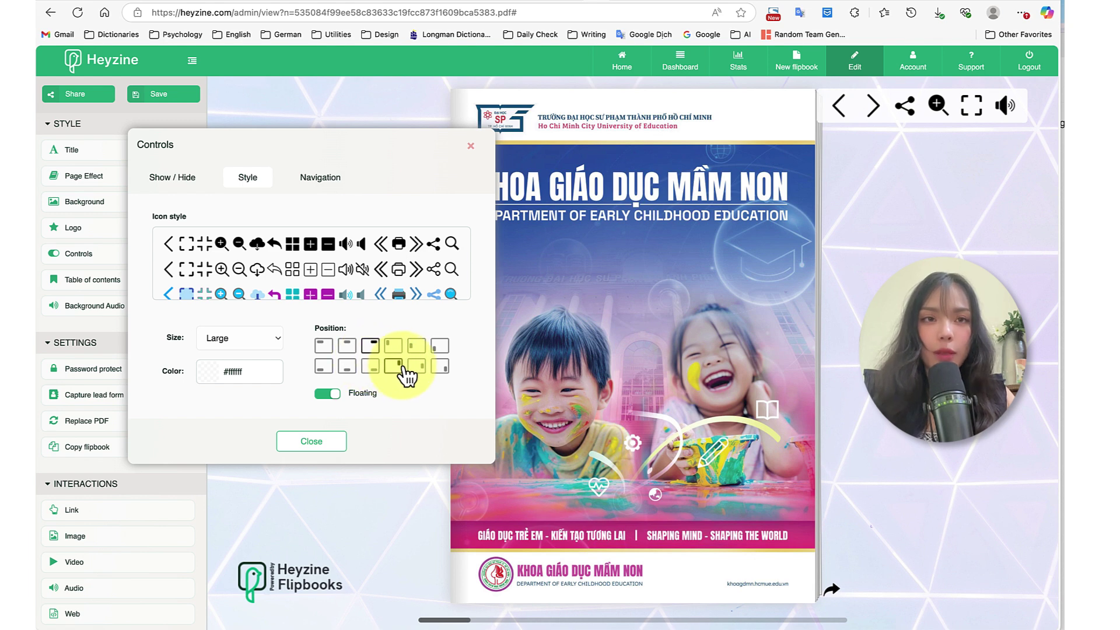
Set the next/previous button to Page height on hover and check the navigation bar options in the controls' navigation settings.
click(319, 181)
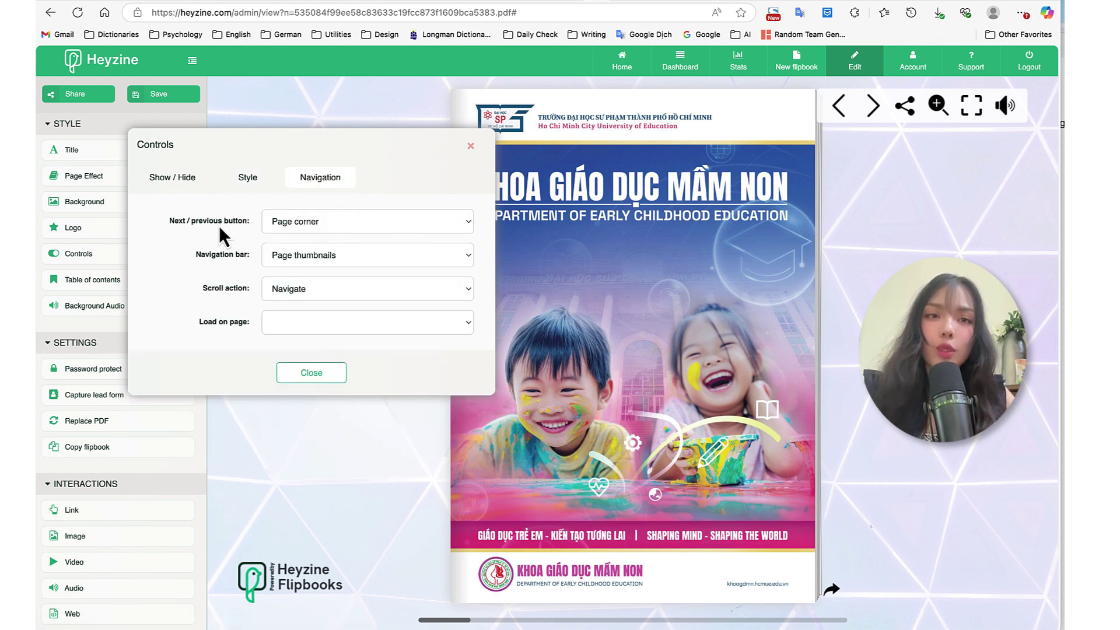
click(307, 225)
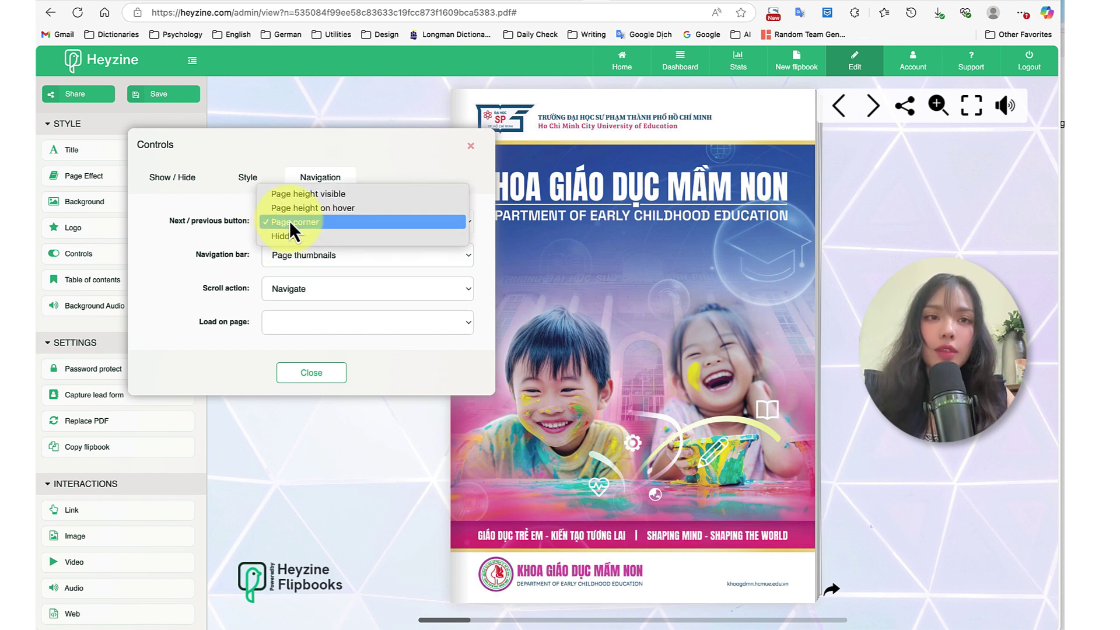
click(292, 214)
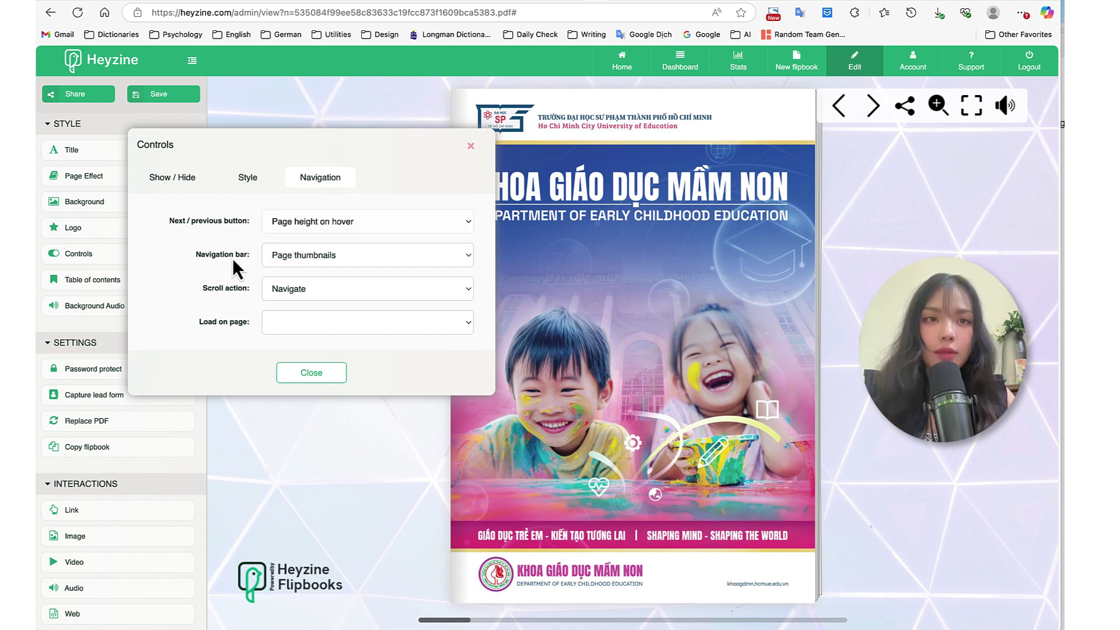
click(291, 255)
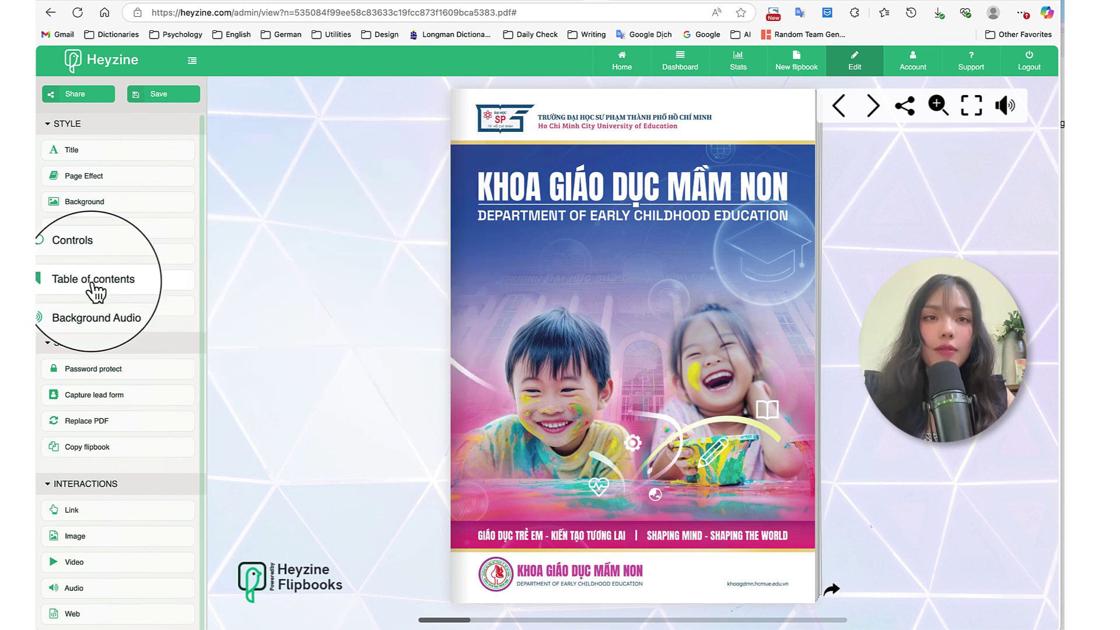
Add a "Giới thiệu chung" entry to the flipbook's table of contents index and assign its page.
click(93, 283)
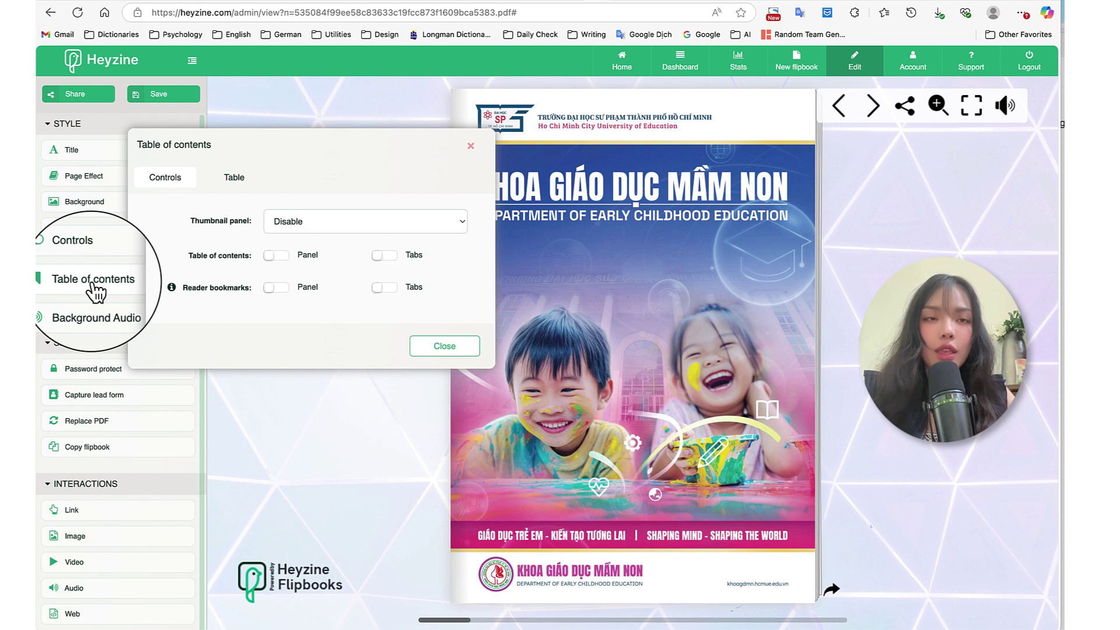
click(232, 181)
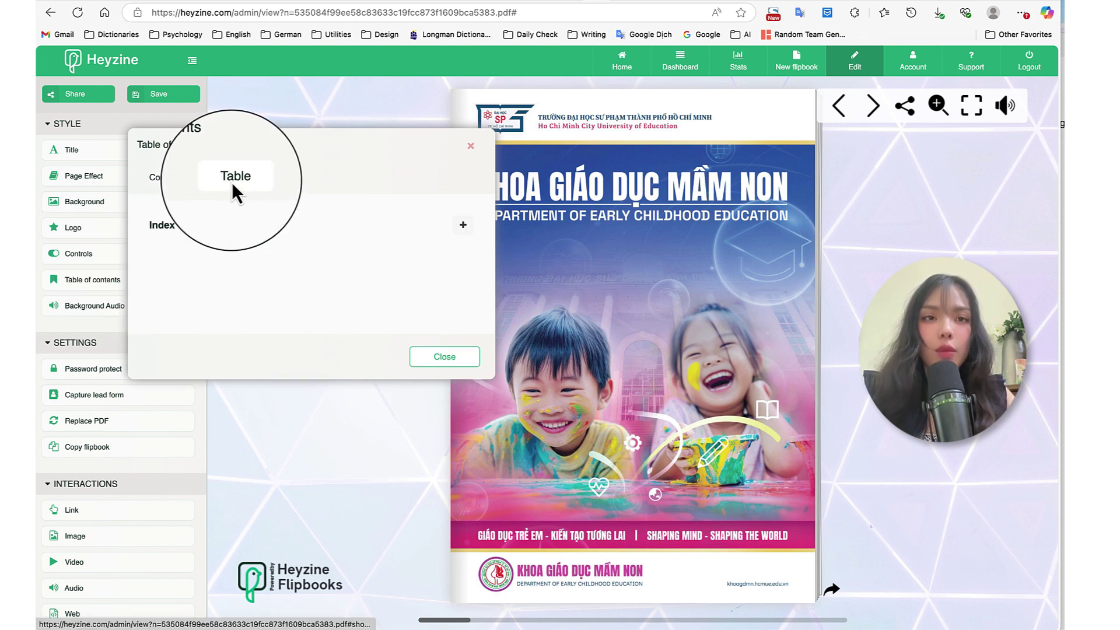
click(463, 225)
click(201, 249)
text(Giới thiệu chung)
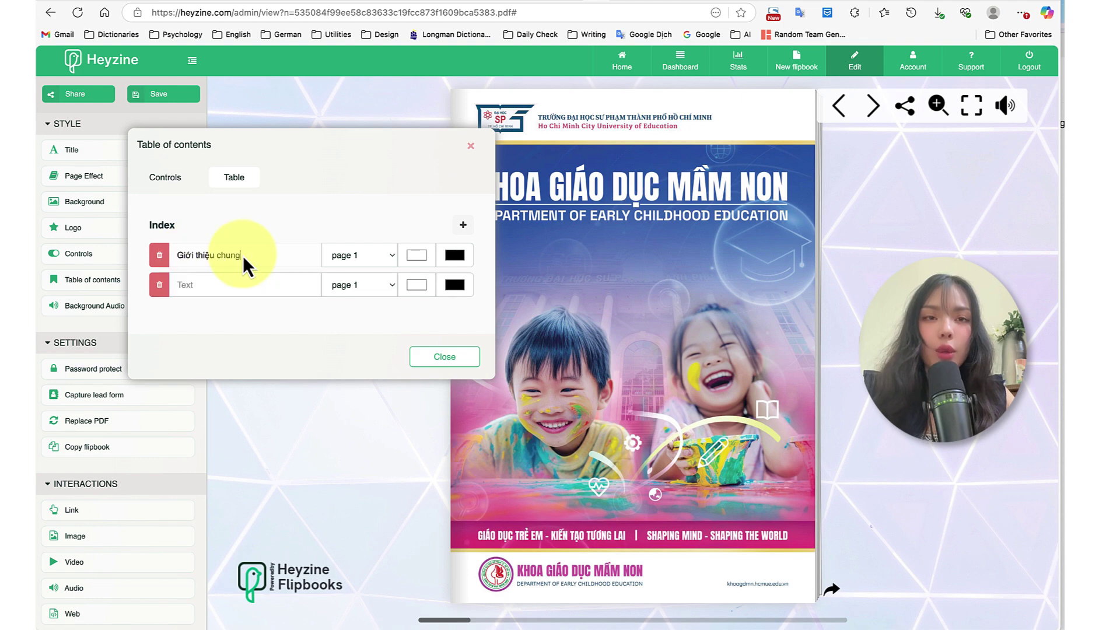
click(380, 254)
click(355, 270)
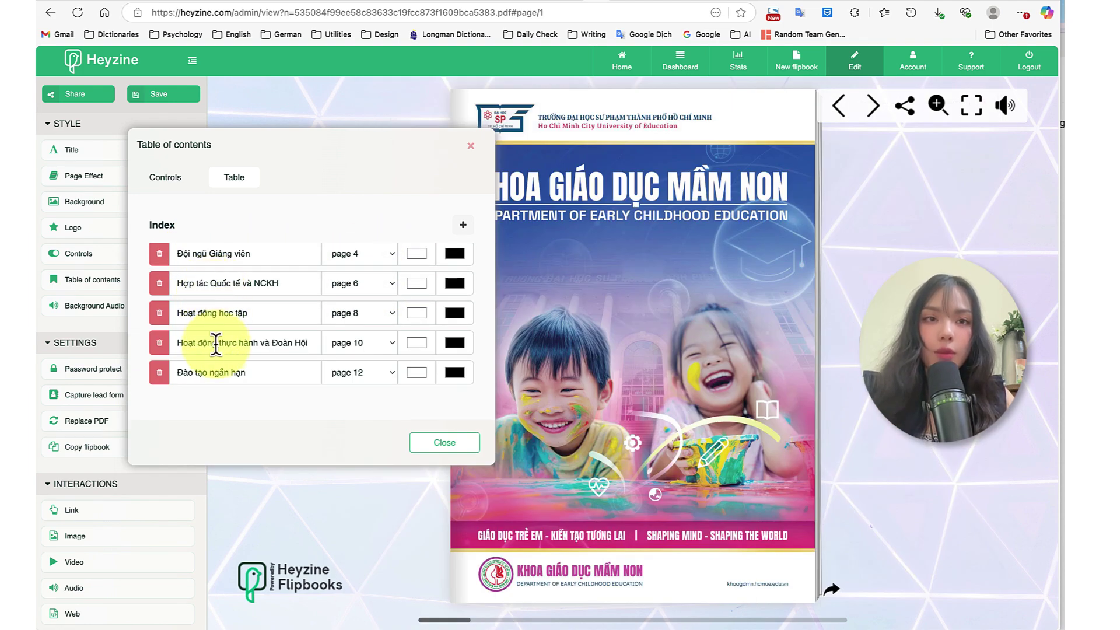
Set the thumbnail panel to Show page thumbnails and enable the table of contents as both panel and tabs.
click(169, 188)
click(287, 222)
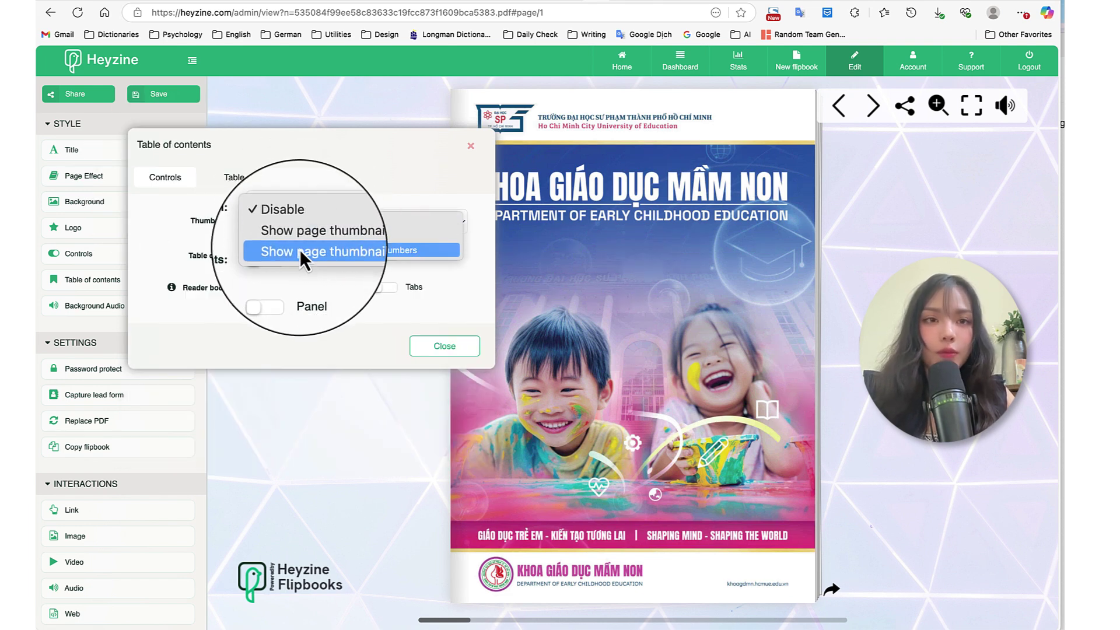
click(300, 240)
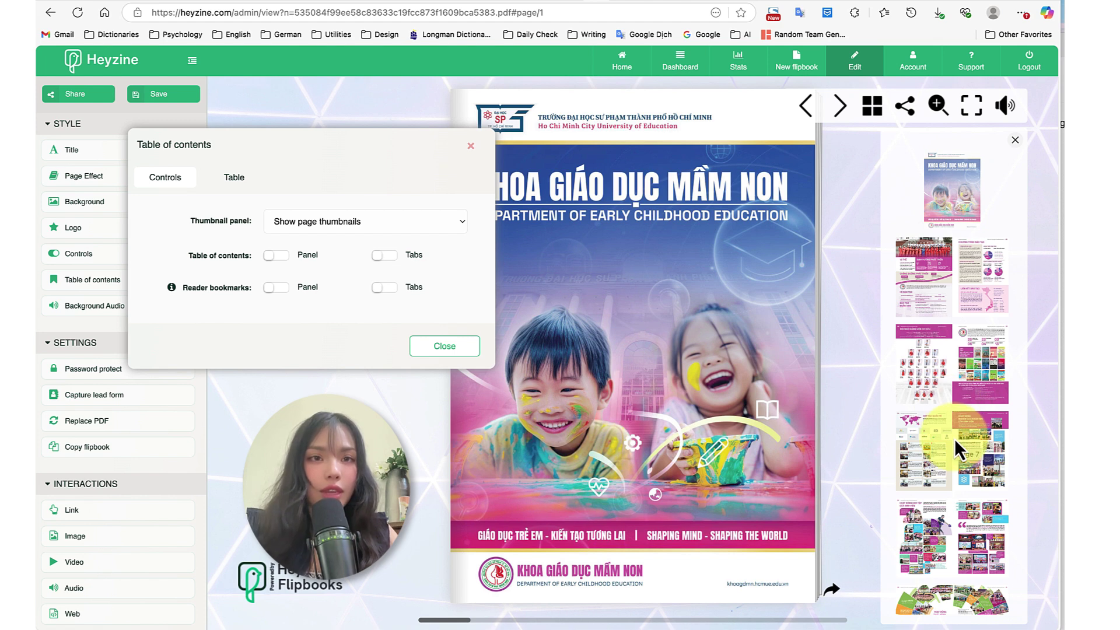
click(272, 255)
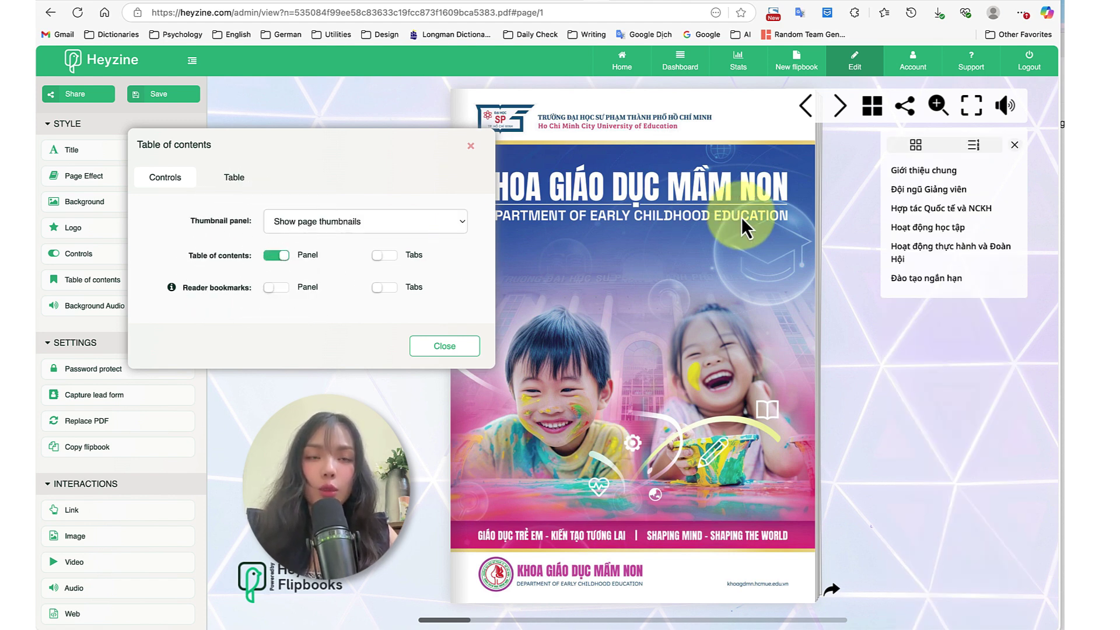
click(384, 256)
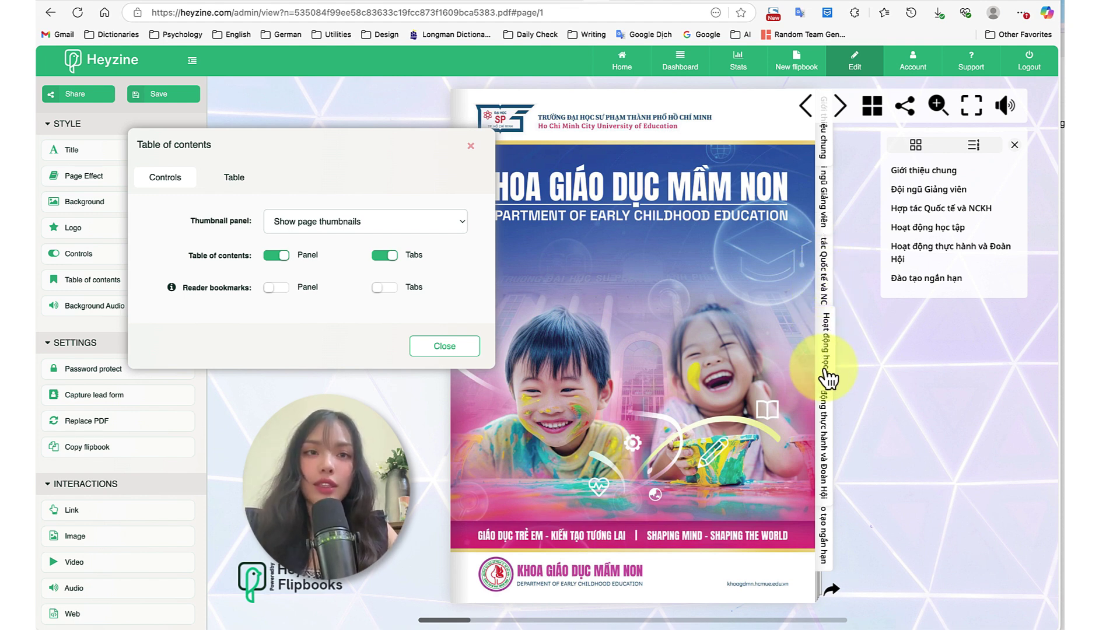
Colour the table of contents entries with distinct magenta, purple, blue and teal backgrounds and white text, and close the settings after checking reader bookmarks.
click(233, 180)
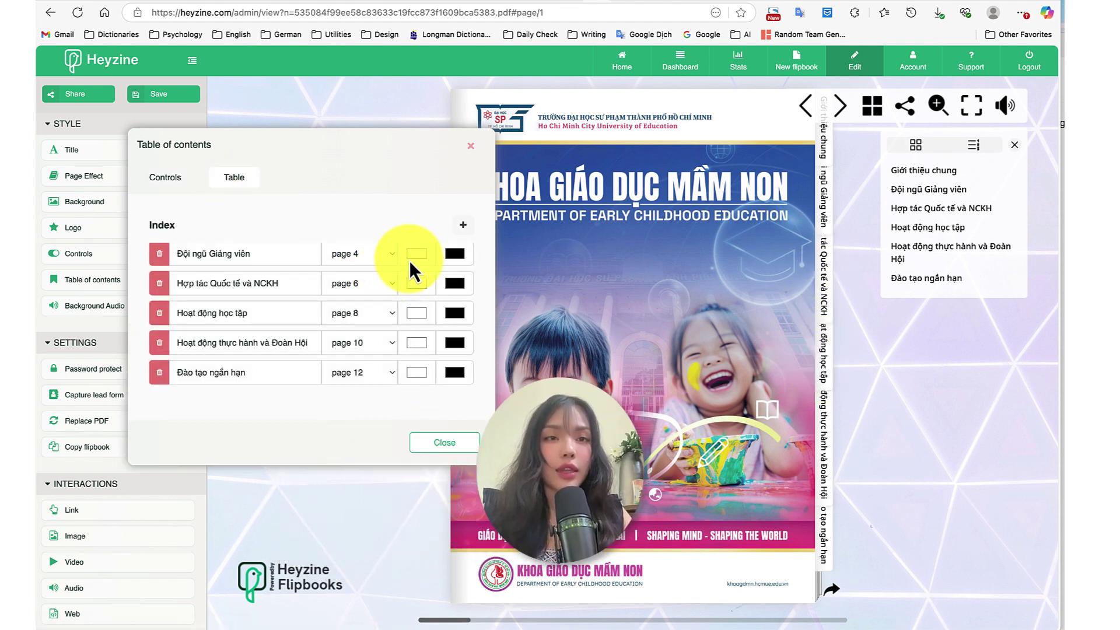
click(421, 258)
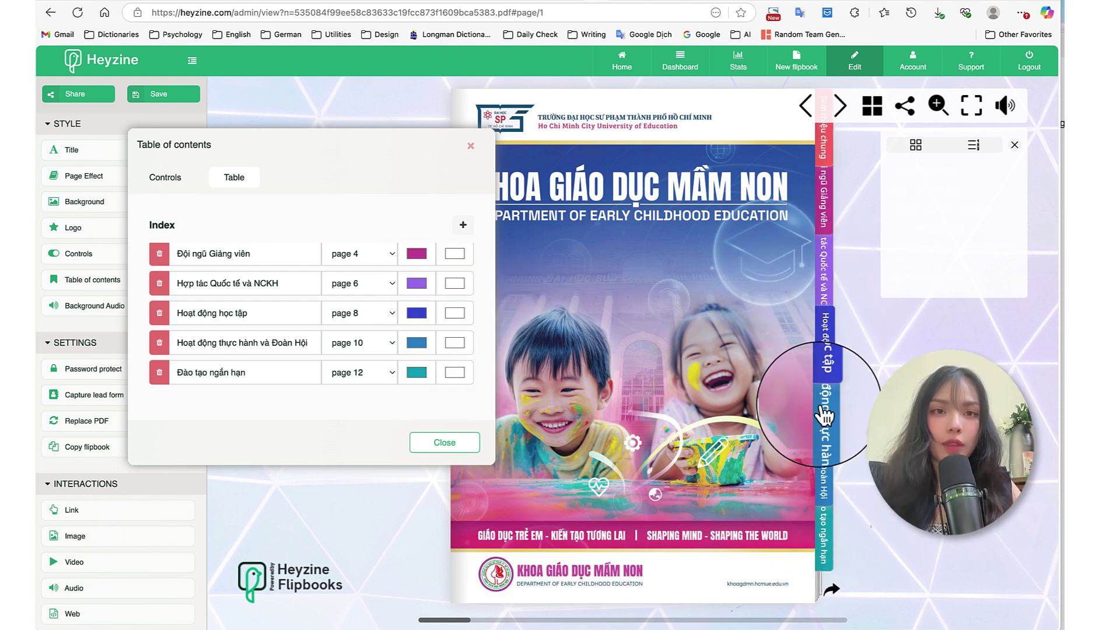
click(165, 177)
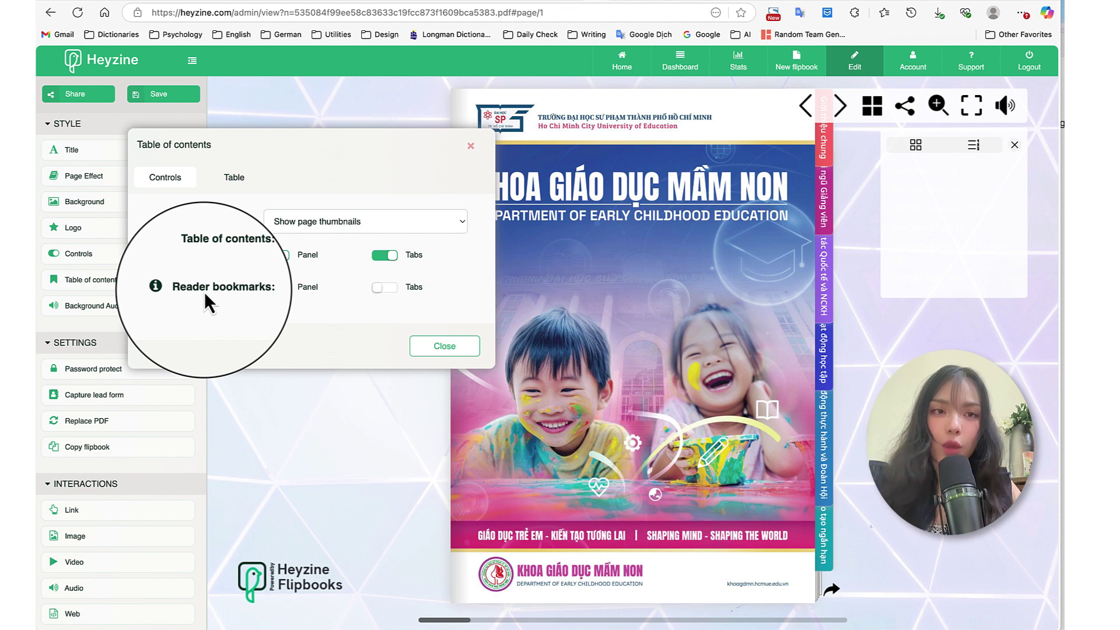
click(117, 297)
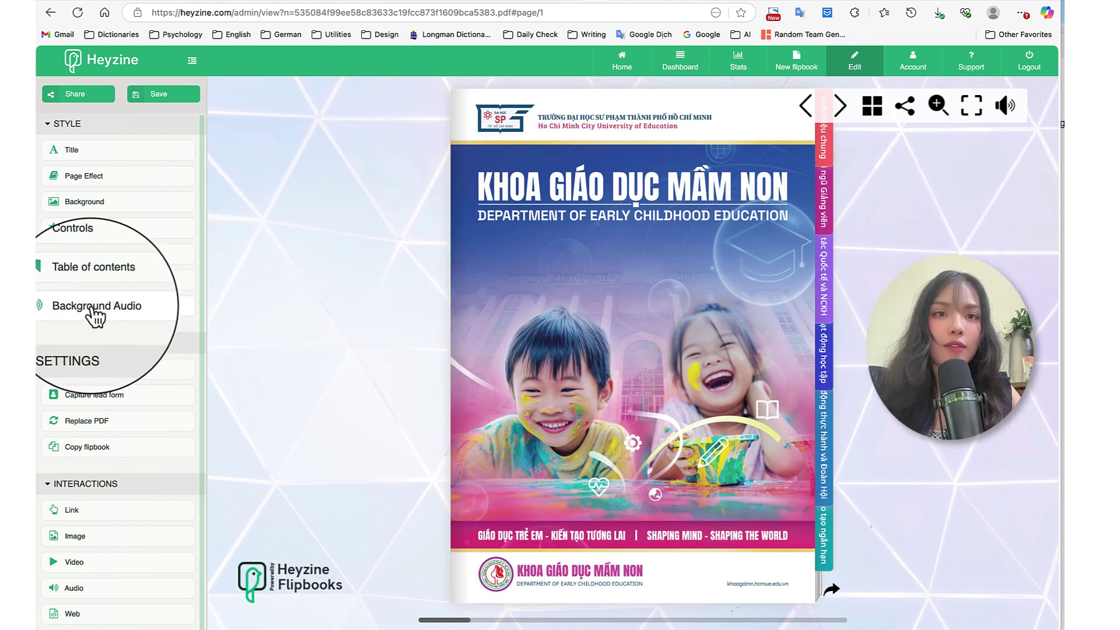
Upload Inevitable_Hope.mp3 from the Downloads folder to the background audio library.
click(106, 308)
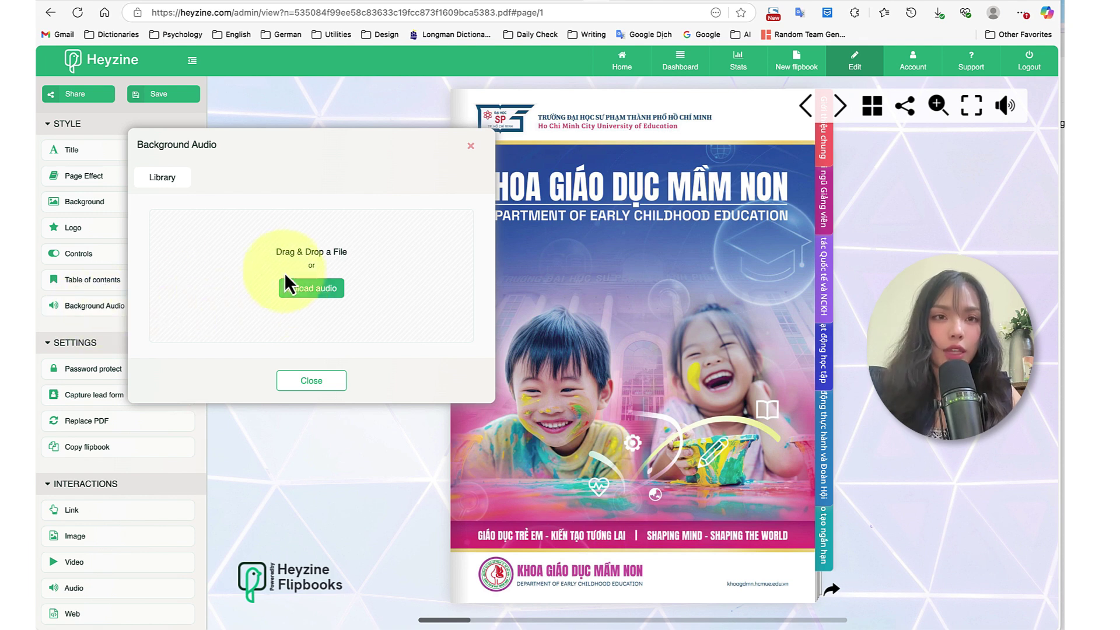
drag(566, 257, 363, 263)
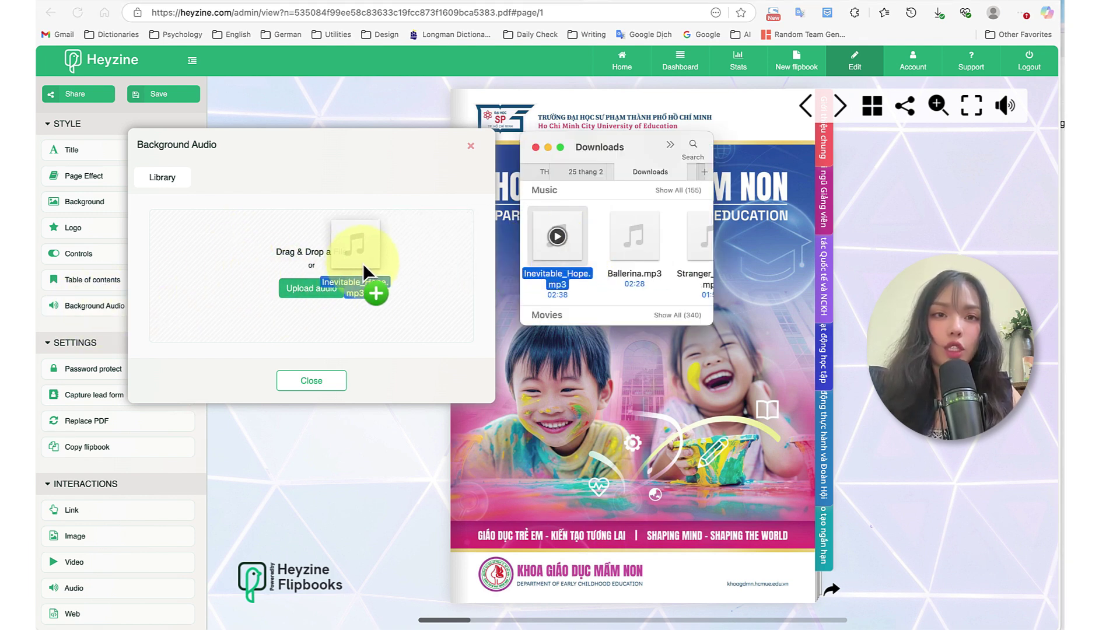
drag(302, 285, 304, 267)
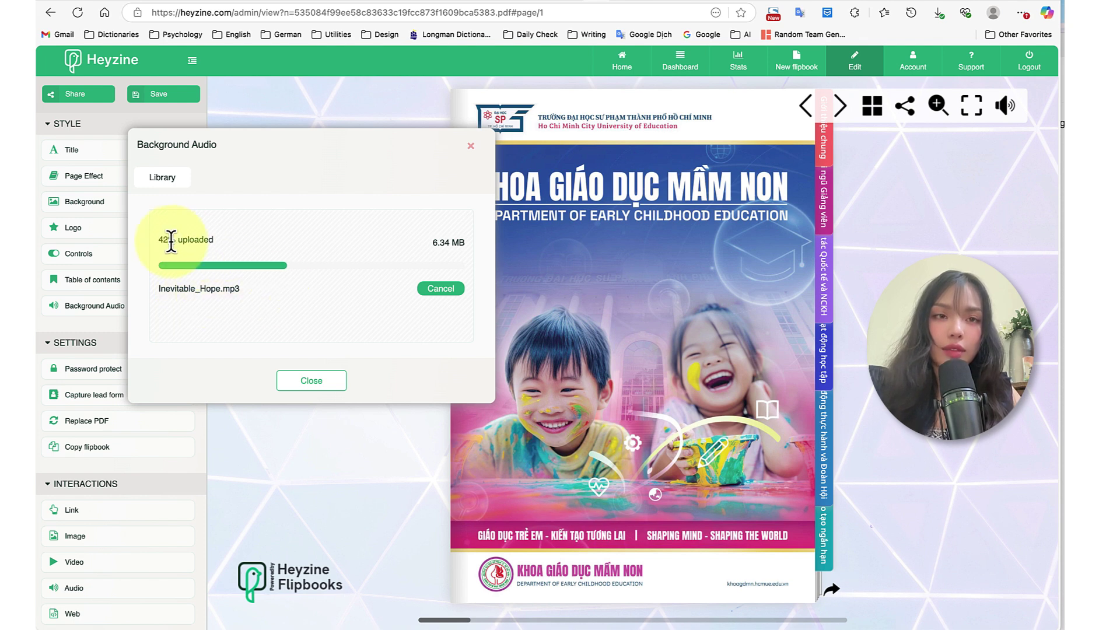
Add Inevitable_Hope.mp3 as the flipbook's background audio, check its loop and volume options, and close the audio settings.
click(274, 217)
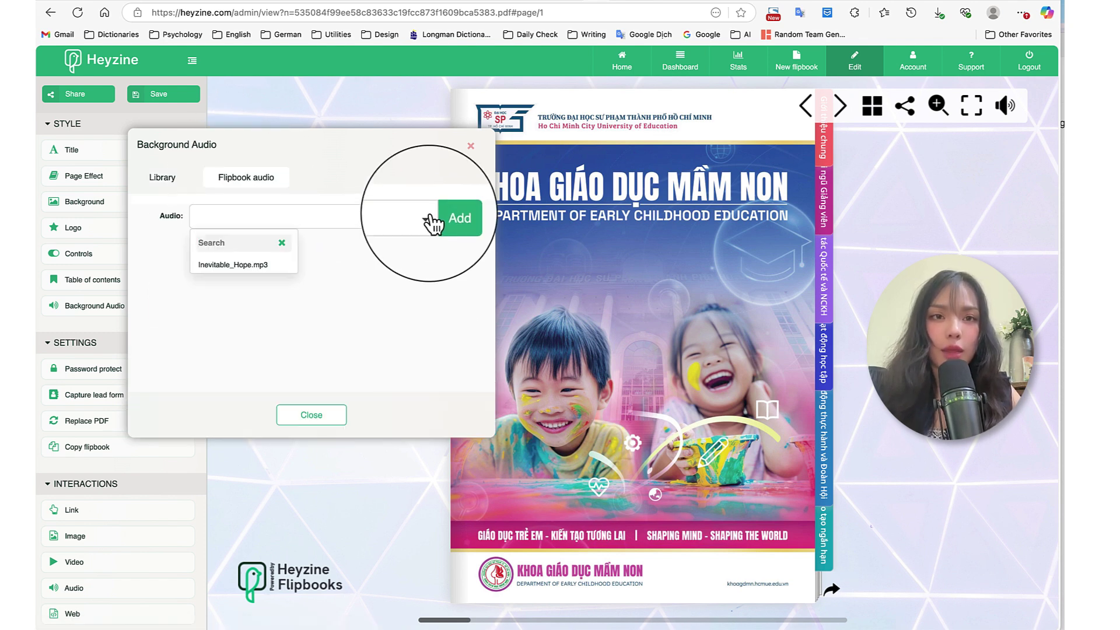
click(222, 261)
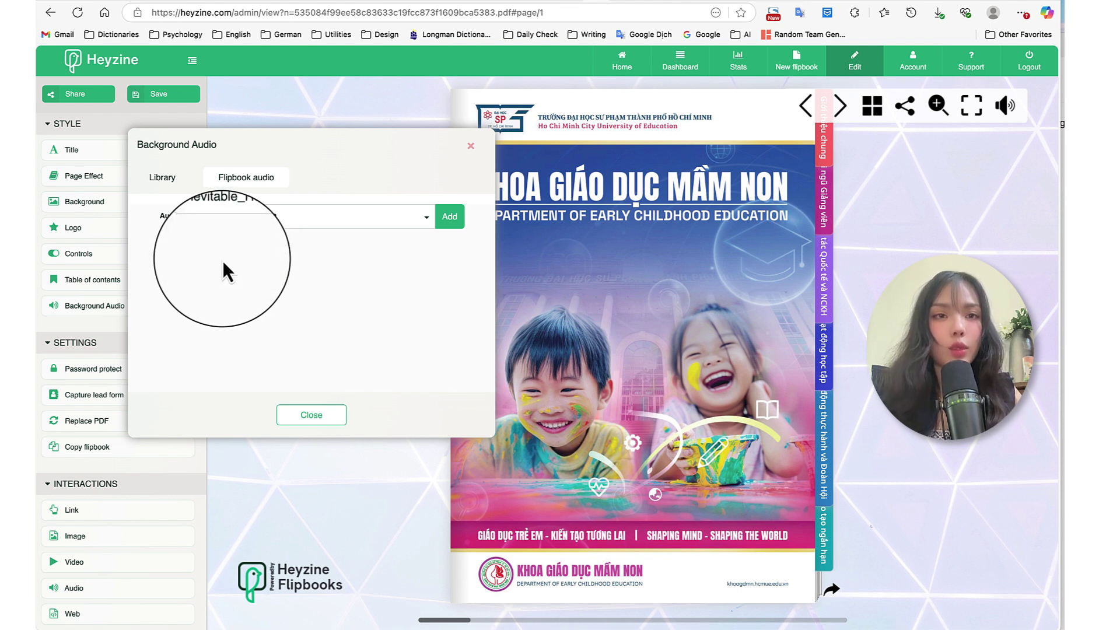
click(453, 224)
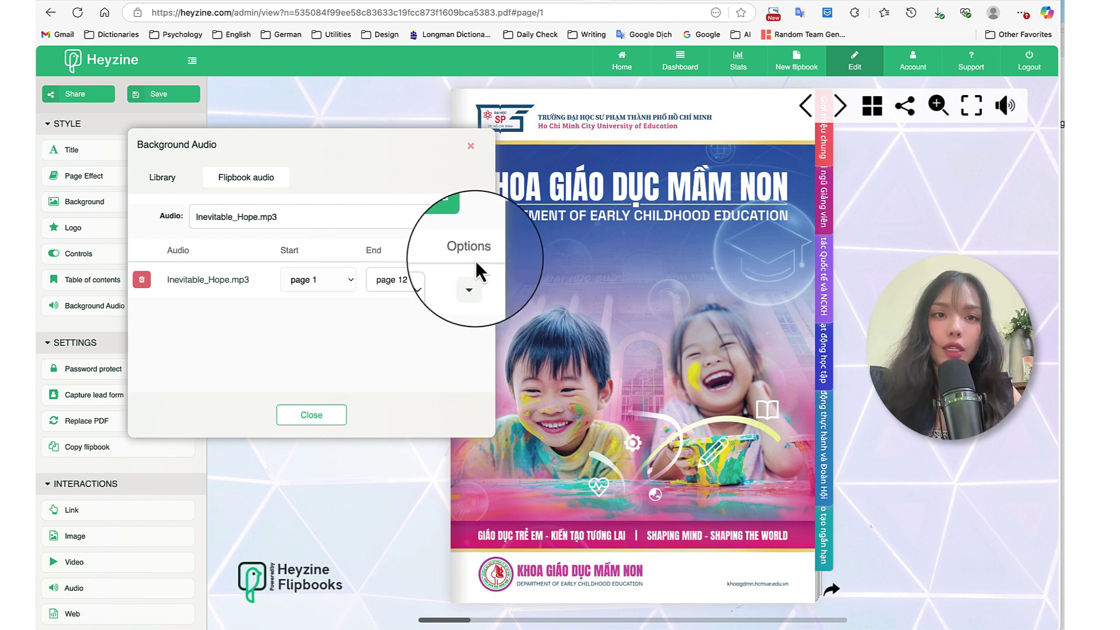
click(471, 288)
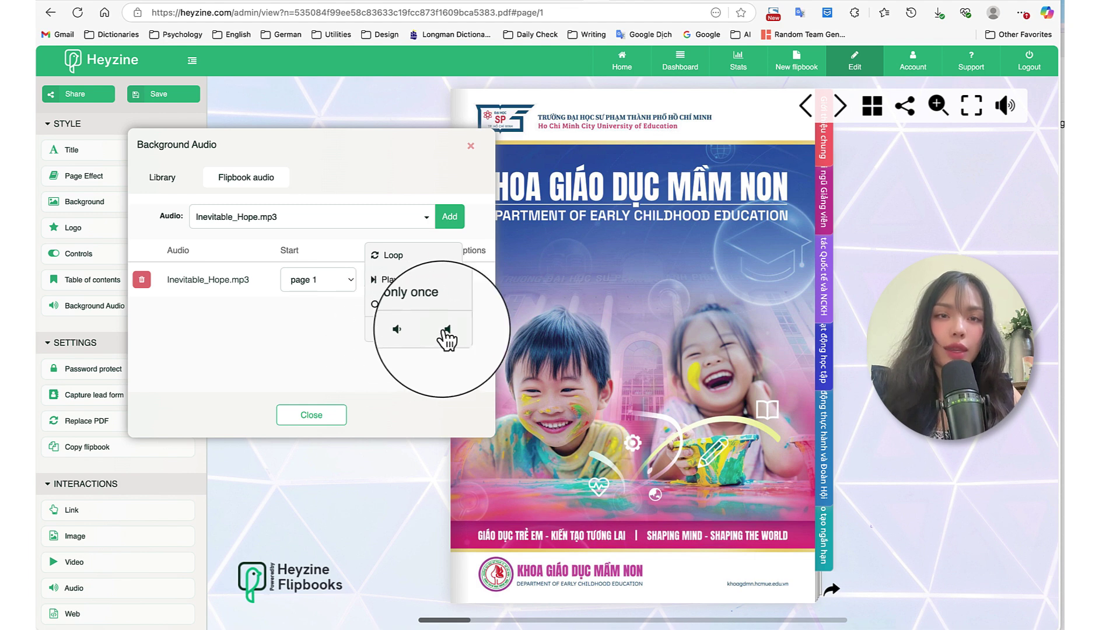
click(311, 415)
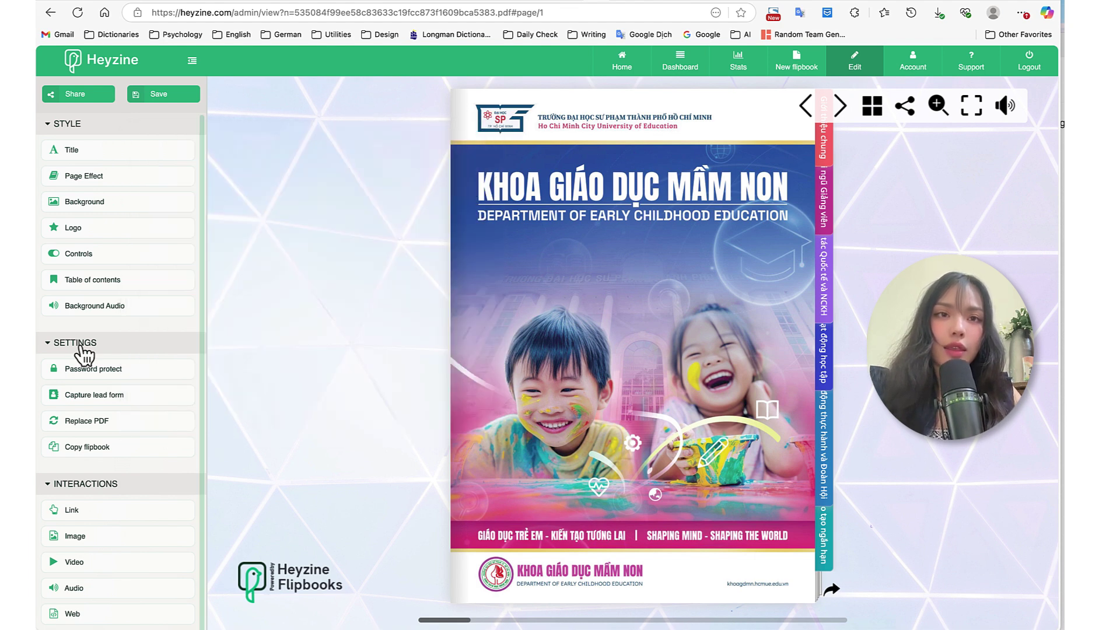
Set password protection to one password for everyone, enter the access password, and set the prompt text to "hãy nhập mật khẩu bạn đã được thông báo".
click(94, 371)
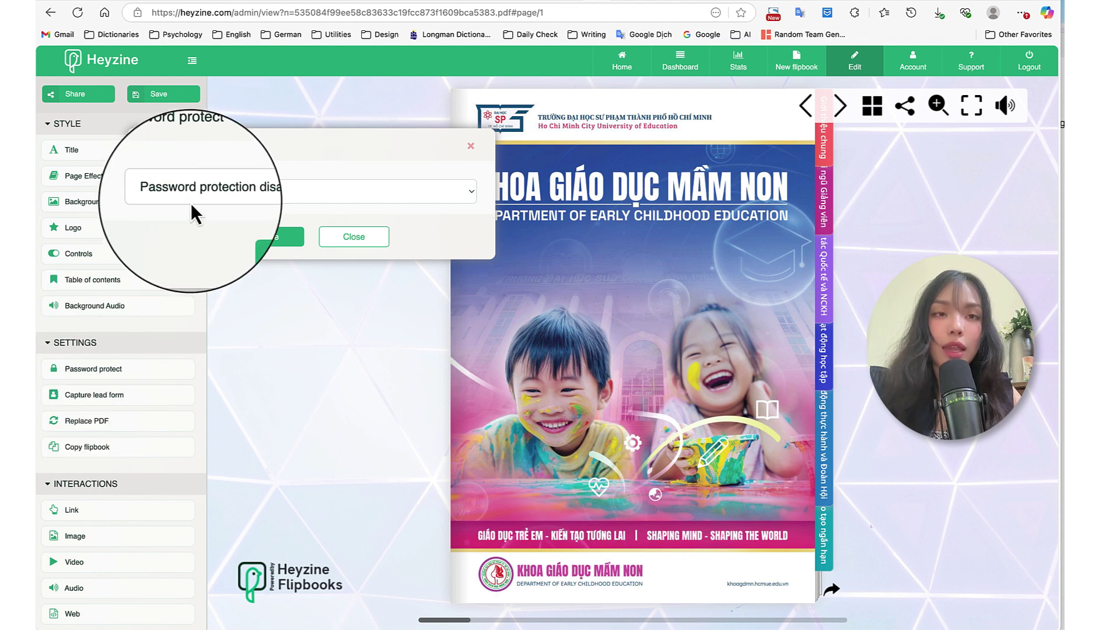
click(233, 186)
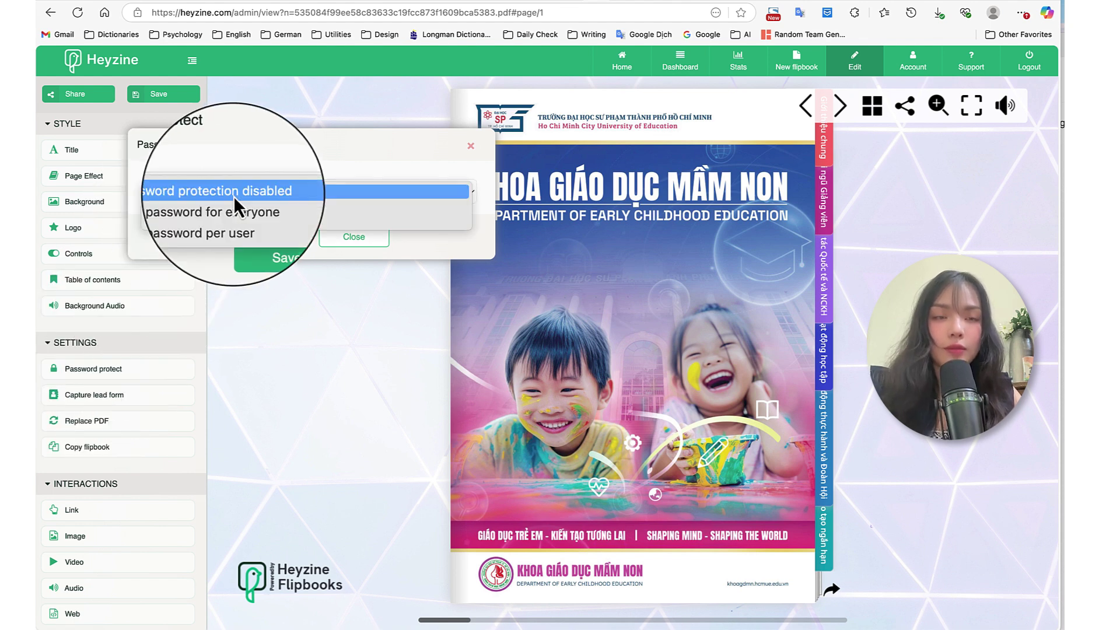
click(180, 209)
click(158, 242)
text(••••••••)
click(465, 244)
click(250, 294)
text(hãy nhập mật khẩu bạn đã được thông báo)
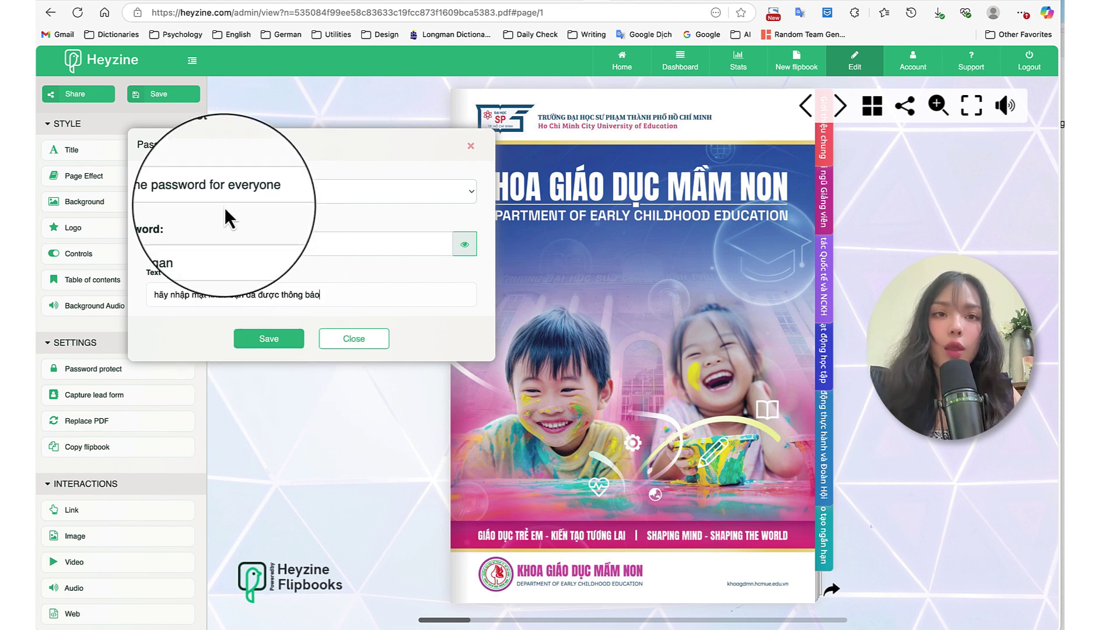
Switch the protection to one password per user and set the user name prompt to "hãy nhập tên đăng nhập mà bạn được cung cấp khi đăng ký khoa học".
click(212, 194)
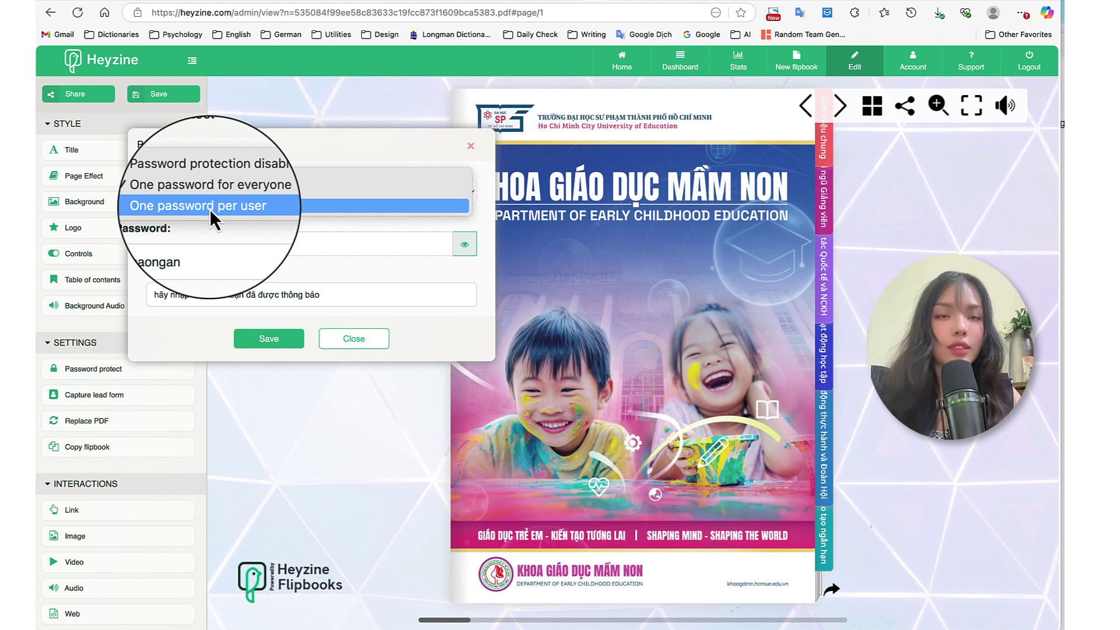
click(208, 209)
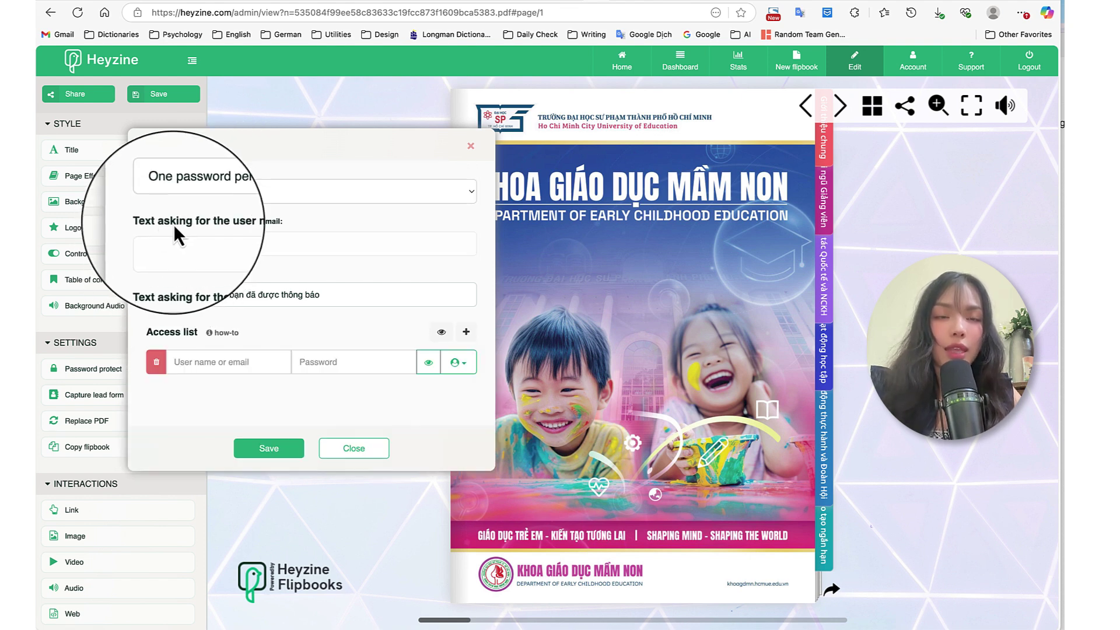
click(160, 244)
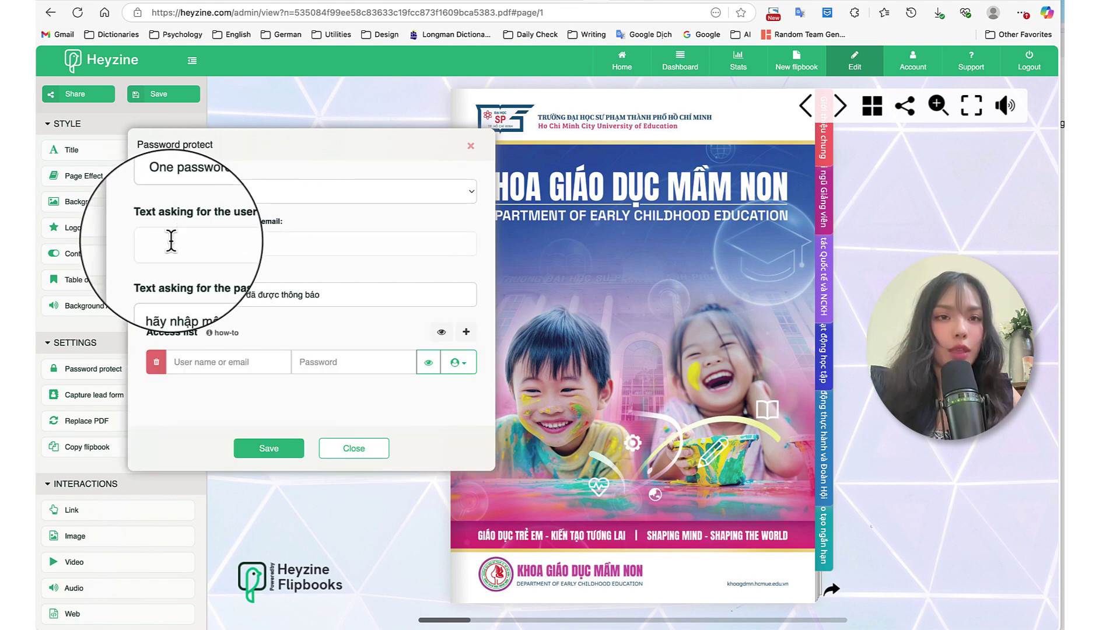
text(hãy nhập tên đăng nhập mà bạn được cung cấp khi đang ký khoa học)
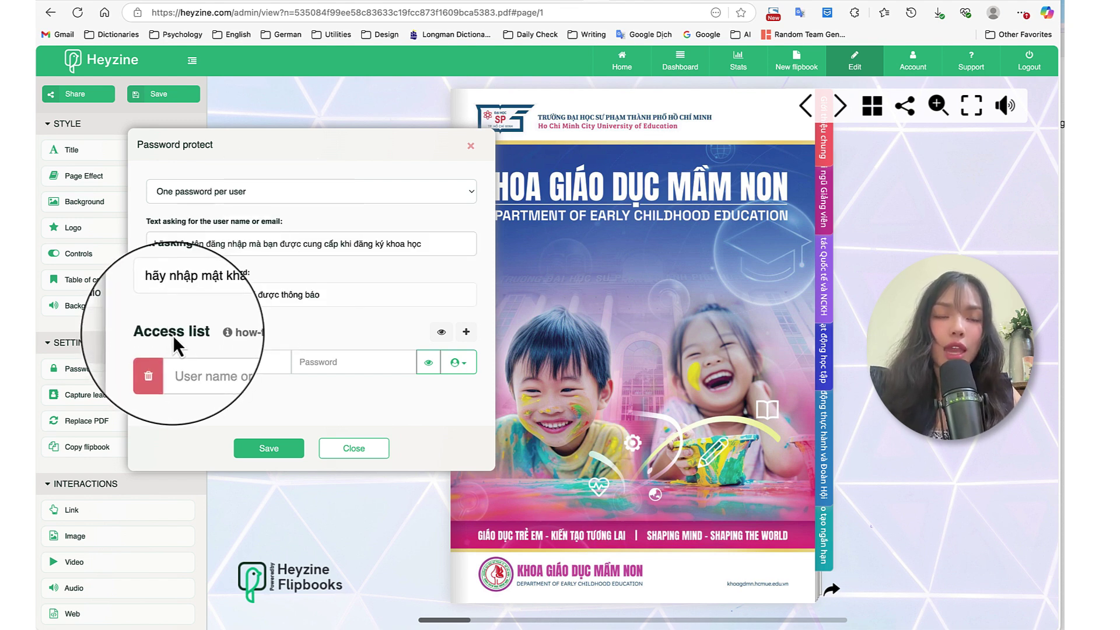
Fill the access list with three user names and their passwords, and review the login methods available for an entry.
click(317, 361)
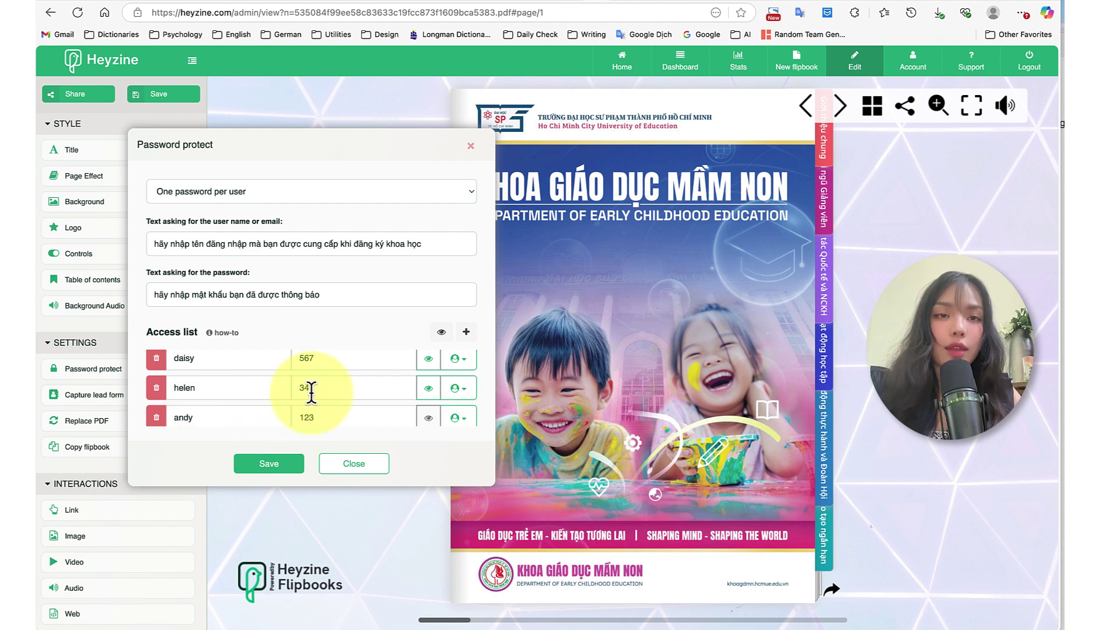
scroll(307, 367, up, 1)
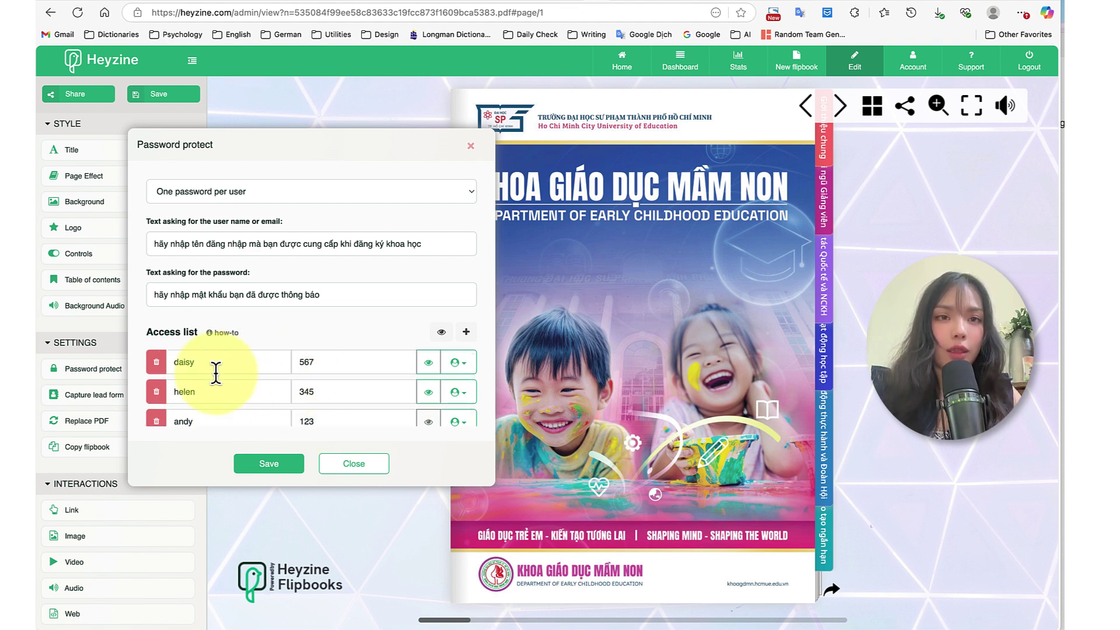
click(460, 363)
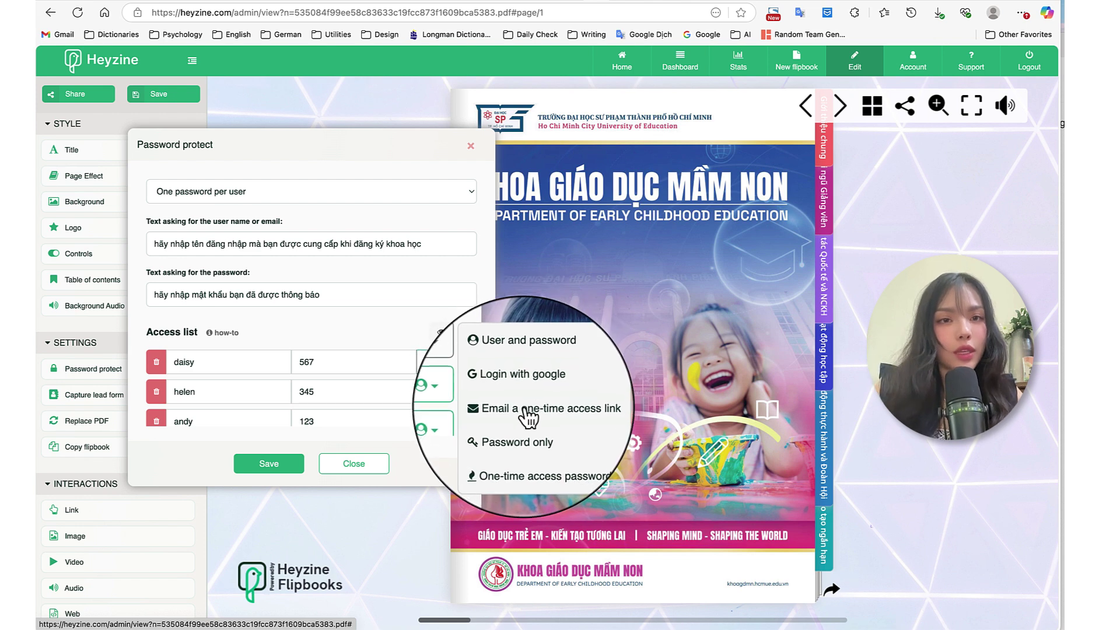
click(199, 192)
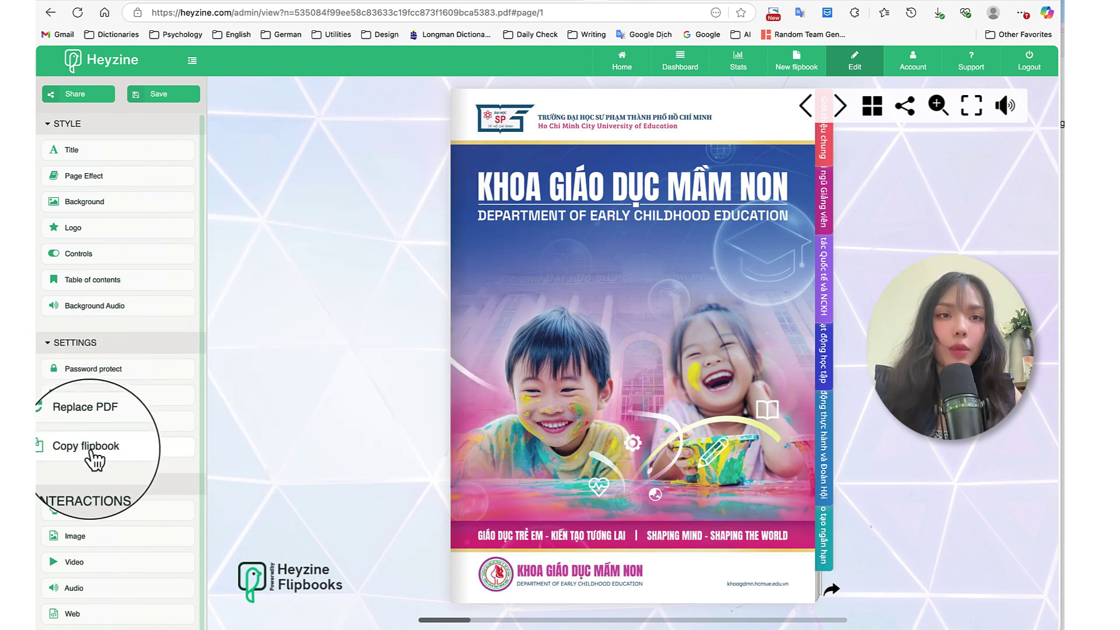
Page forward through the sample photography magazine flipbook to examine its interactive content.
click(93, 447)
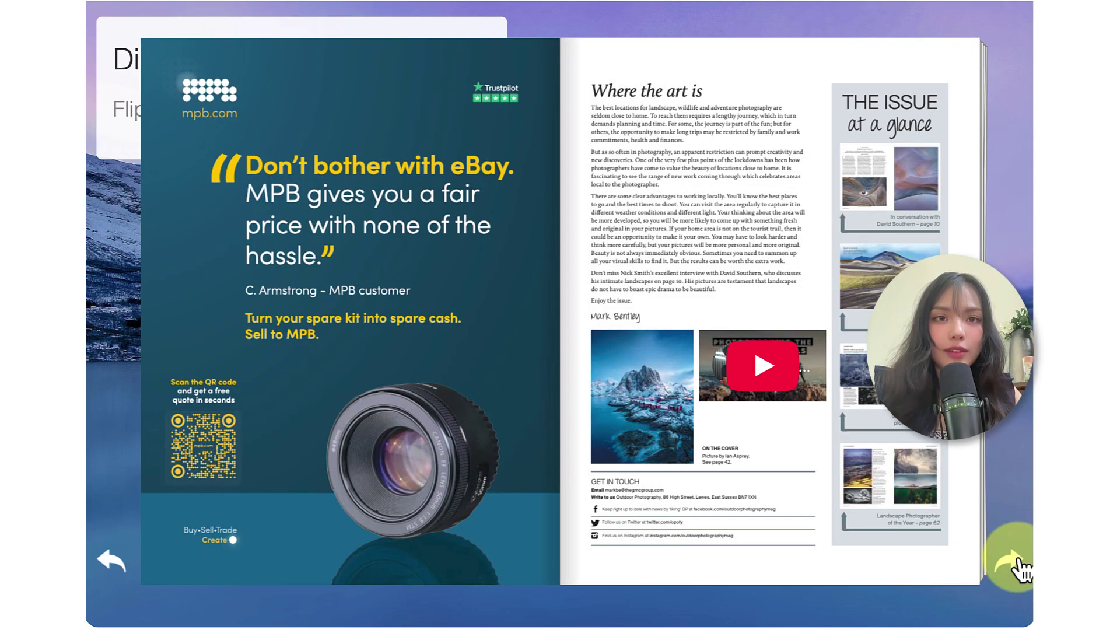
click(1009, 569)
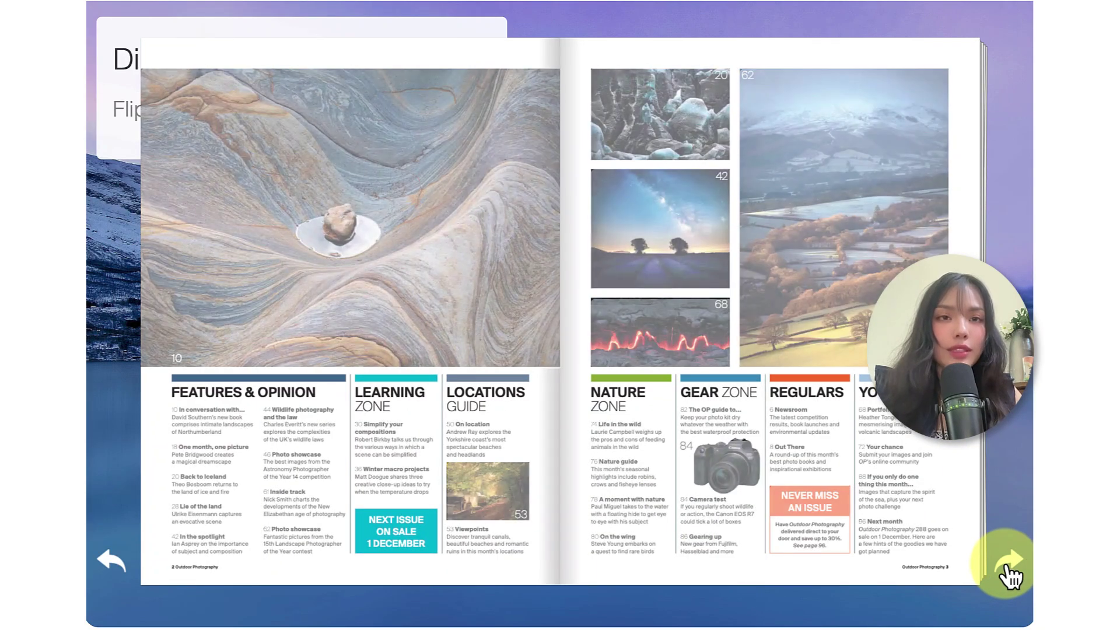
click(1009, 568)
click(1009, 568)
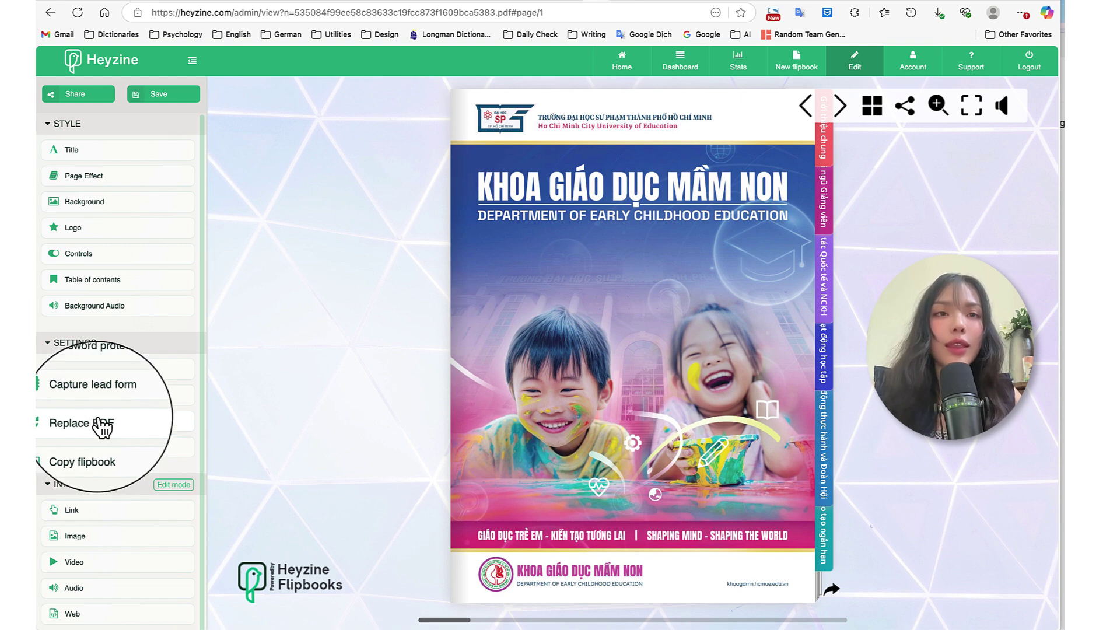
Add a link area over the TRÌNH ĐỘ ĐẠI HỌC text block on the CHƯƠNG TRÌNH ĐÀO TẠO page.
scroll(100, 431, down, 2)
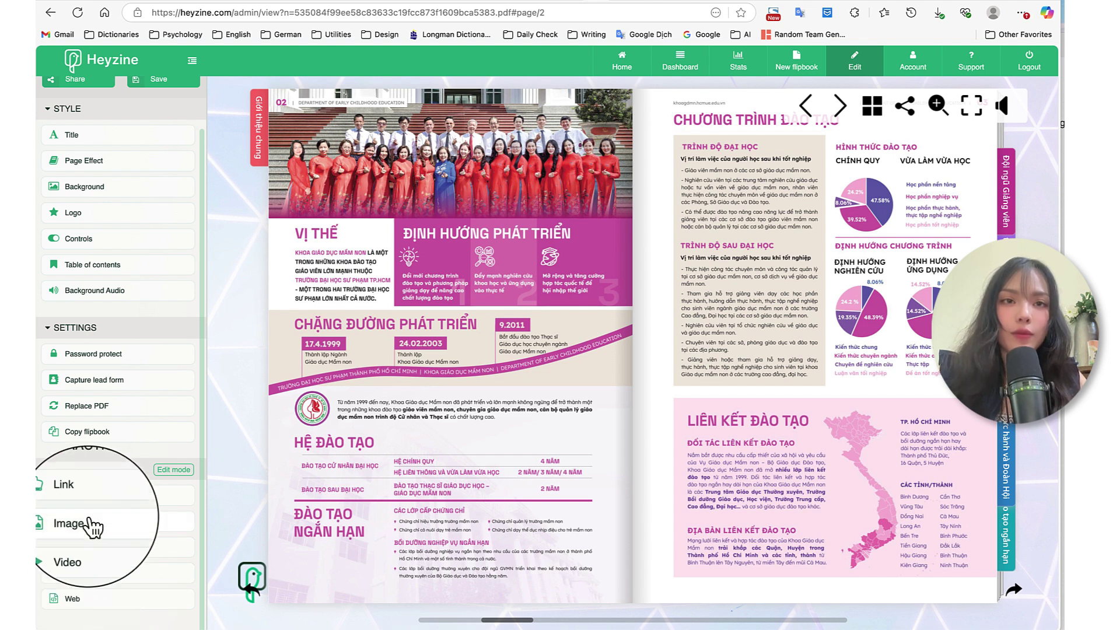
click(74, 497)
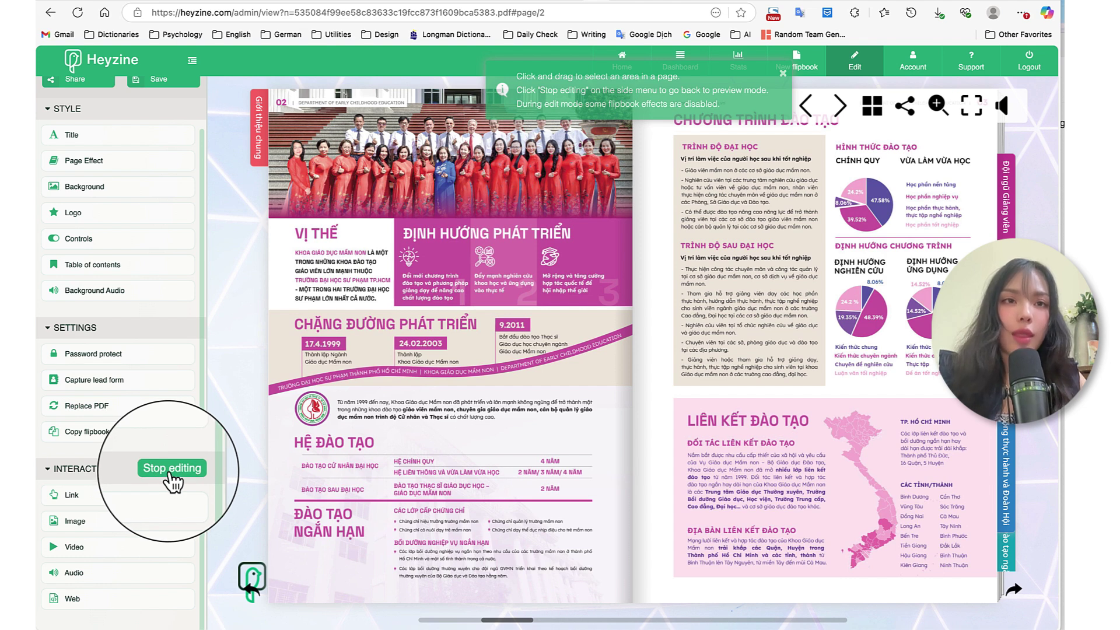
drag(672, 136, 822, 239)
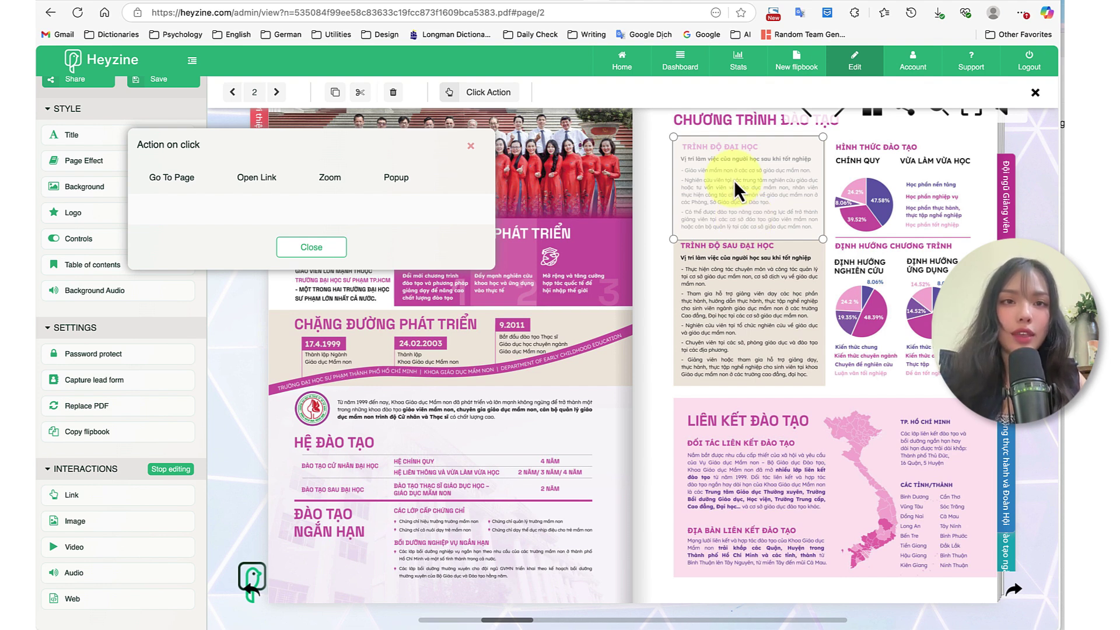
Set the link area's click action to go to page 1 and highlight the area on page turn.
click(174, 180)
click(188, 236)
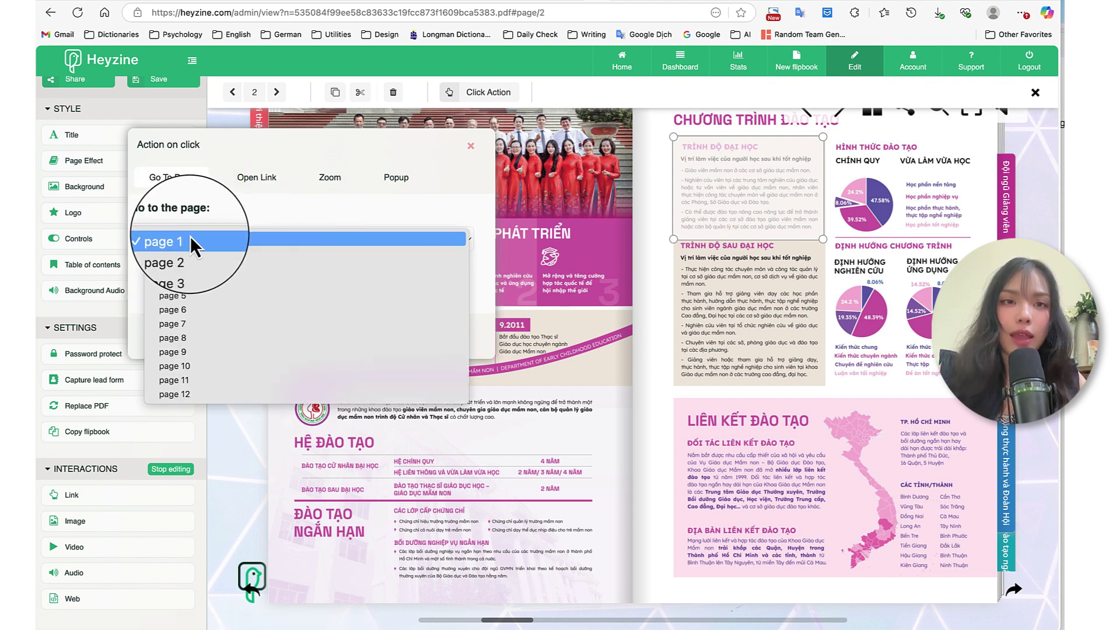
click(191, 237)
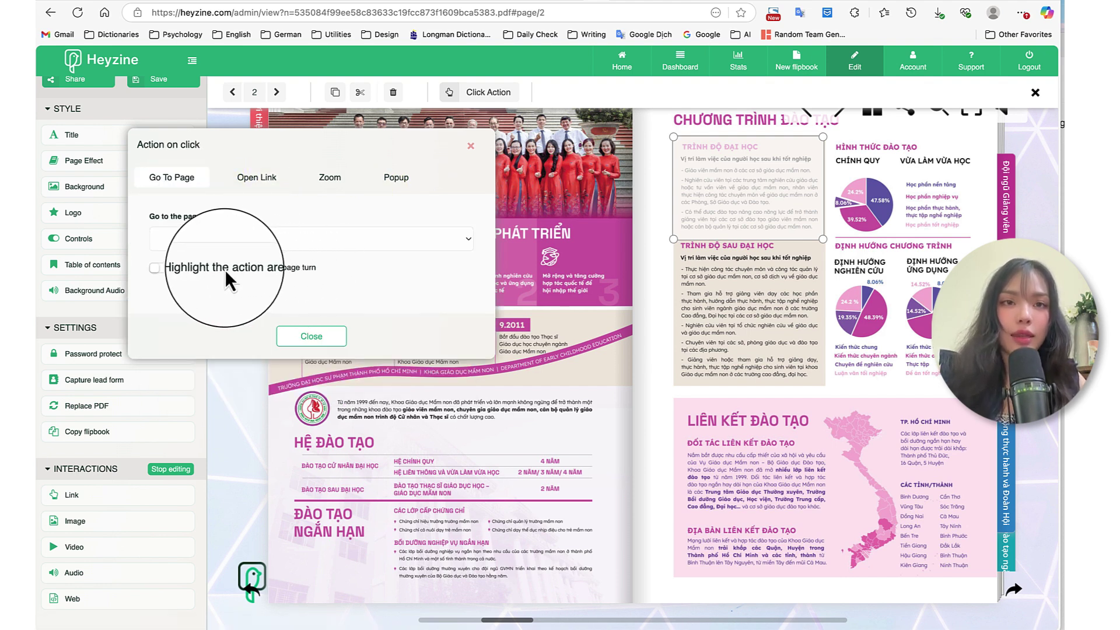
click(160, 268)
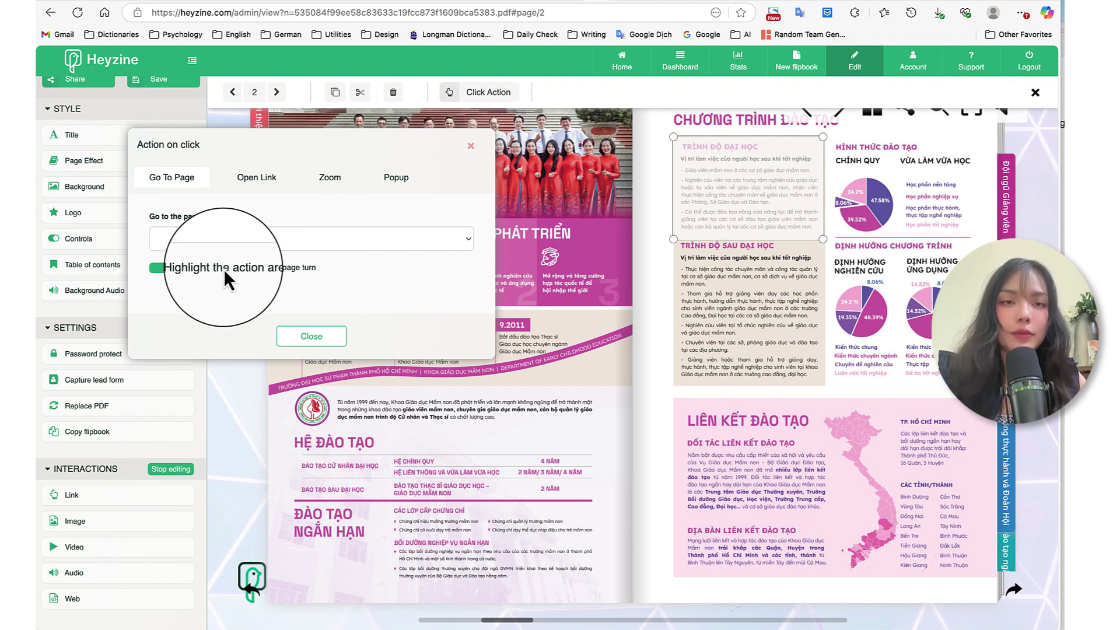
Set the area's click action to open the copied Google Drive folder link in a new tab, highlighting the area on page turn.
click(256, 183)
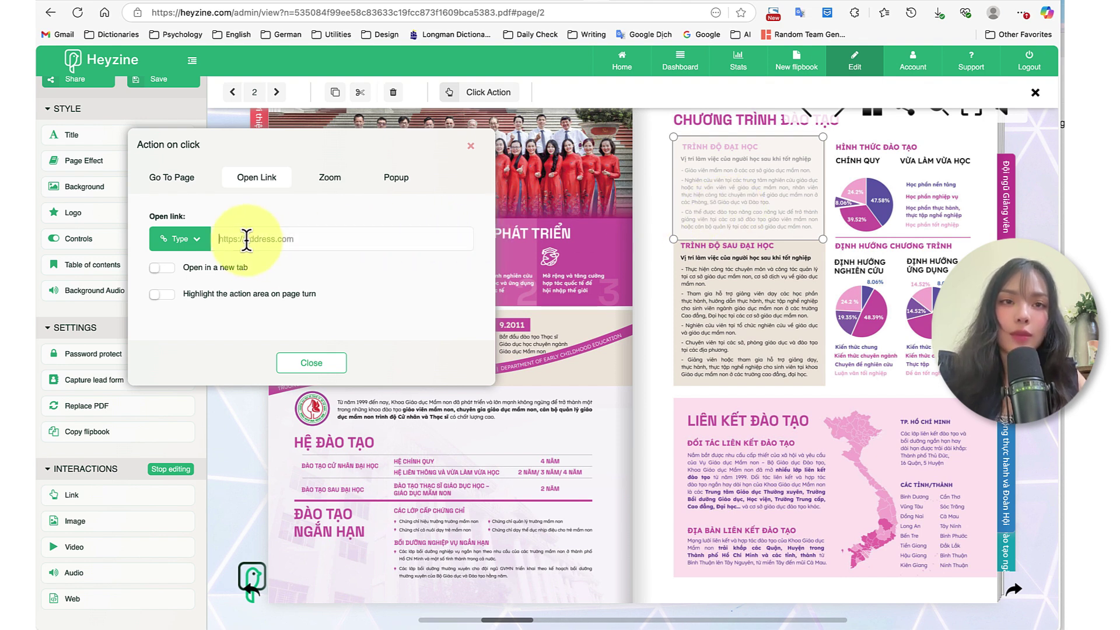
key(ctrl+v)
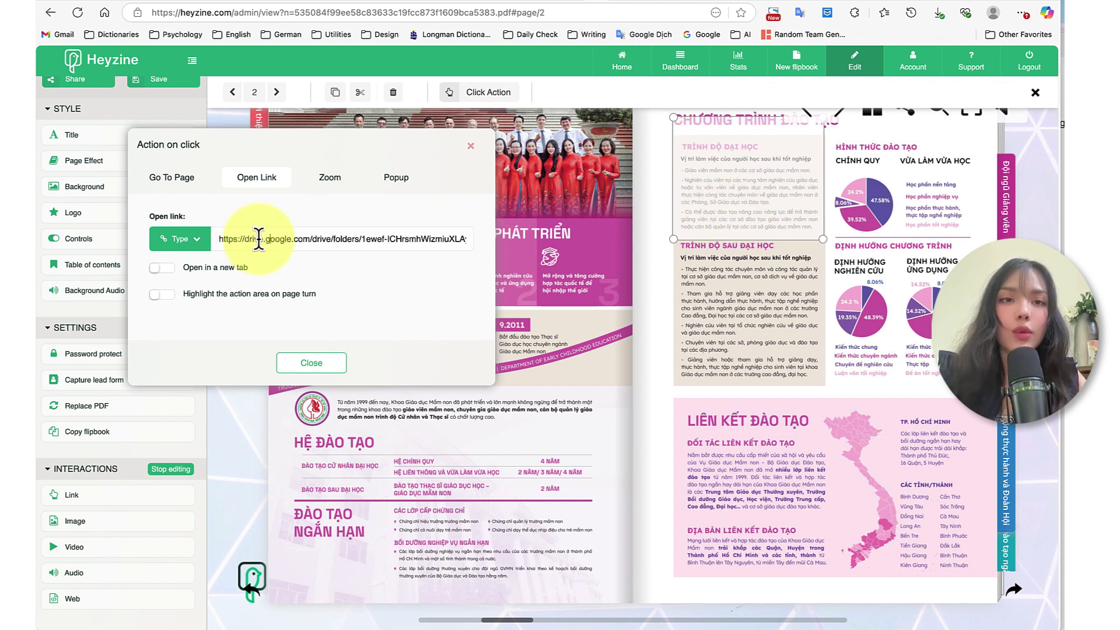
click(187, 294)
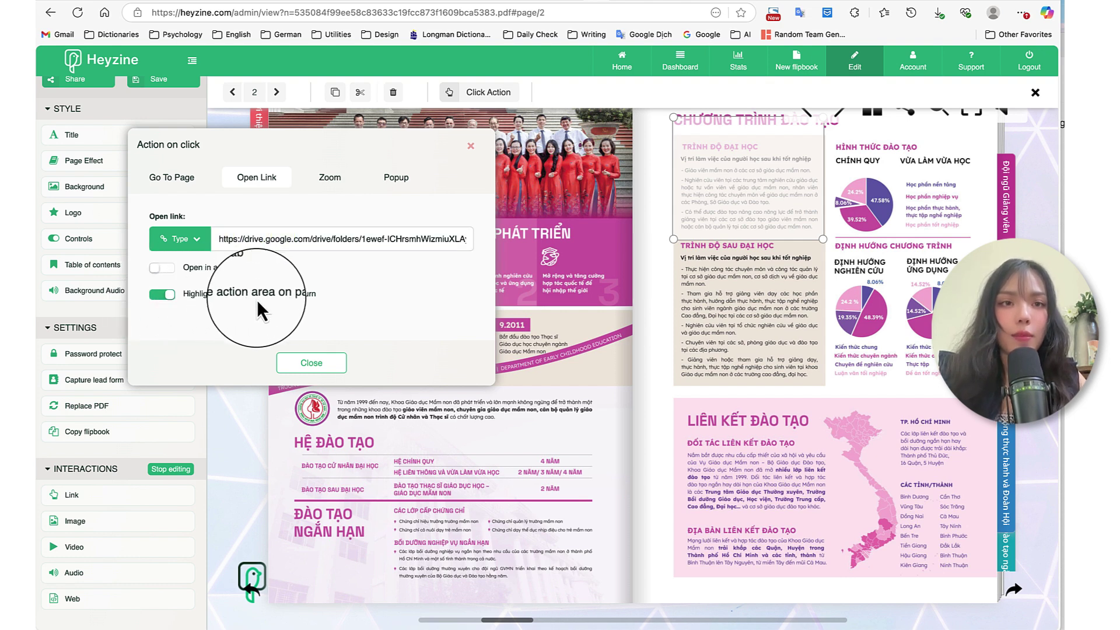
click(199, 270)
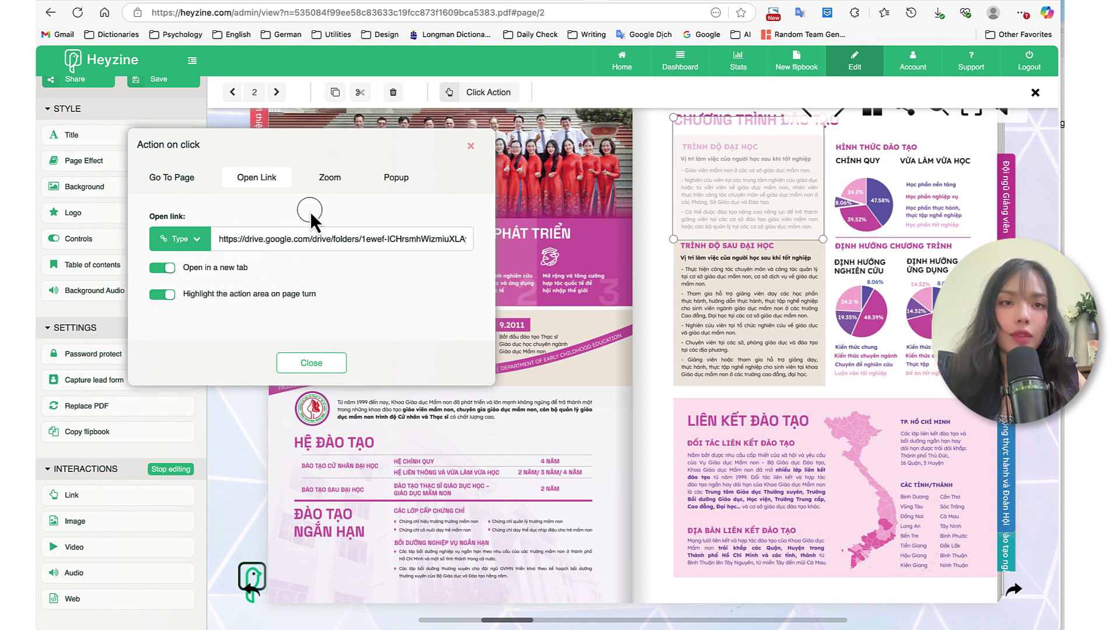
Set the area's click action to zoom at the 100% level.
click(337, 176)
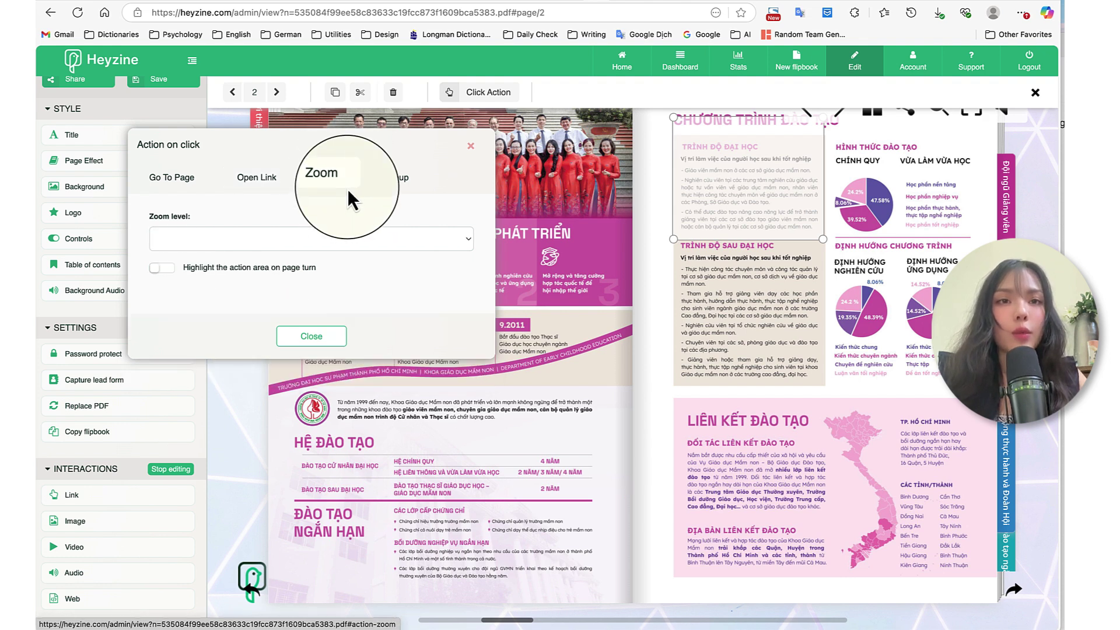
click(320, 241)
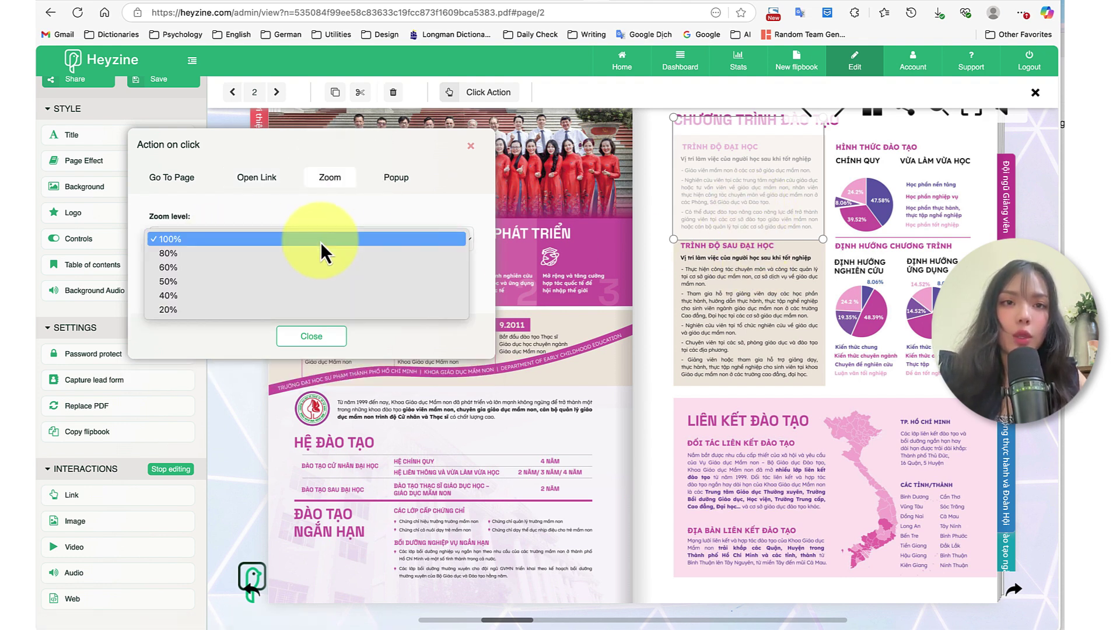
click(211, 237)
Set the area's click action to a Web popup in Float style, with the action area highlighted on page turn.
click(392, 179)
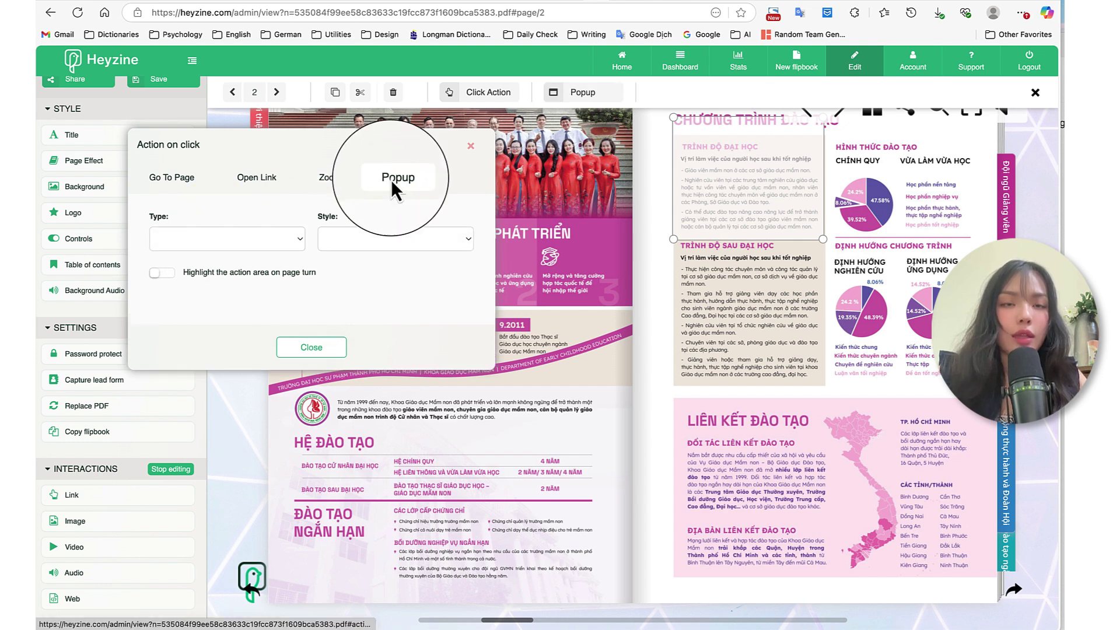
click(217, 244)
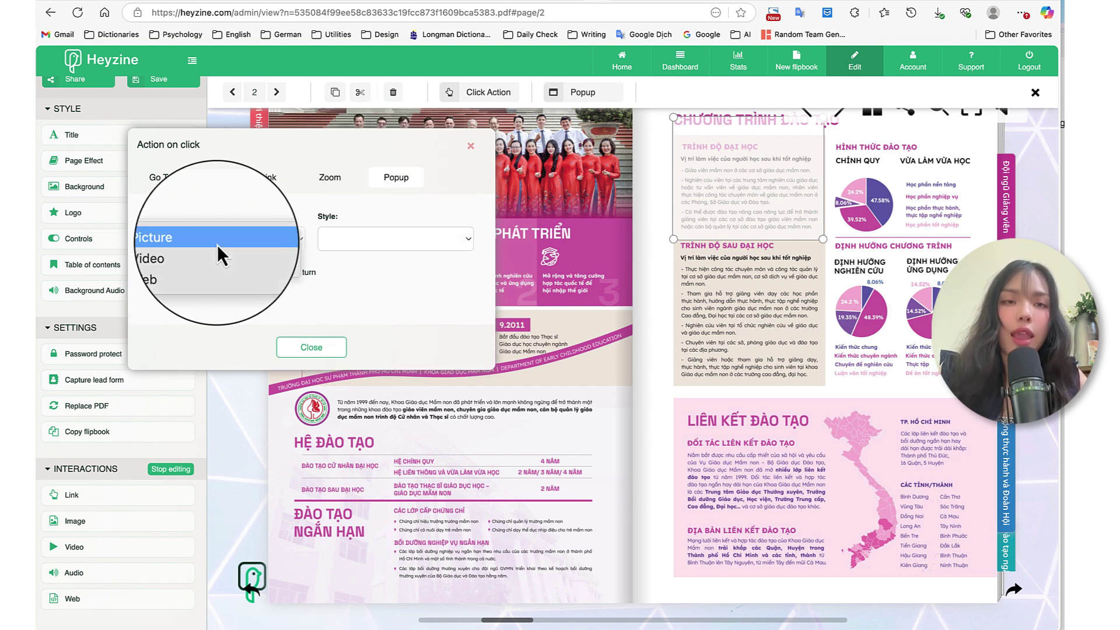
click(173, 267)
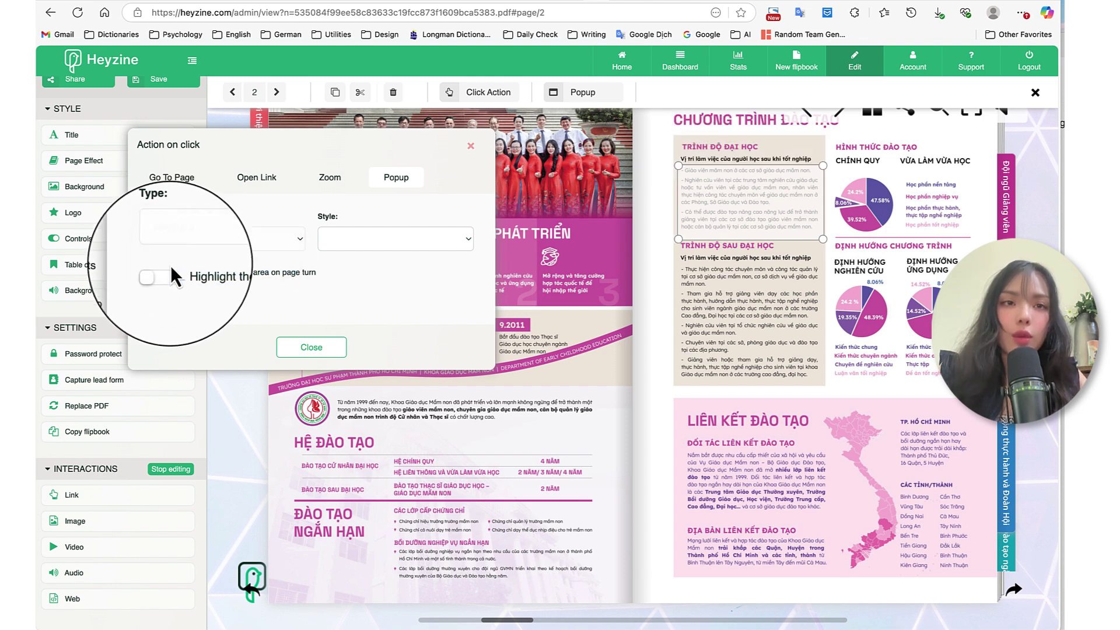
click(331, 240)
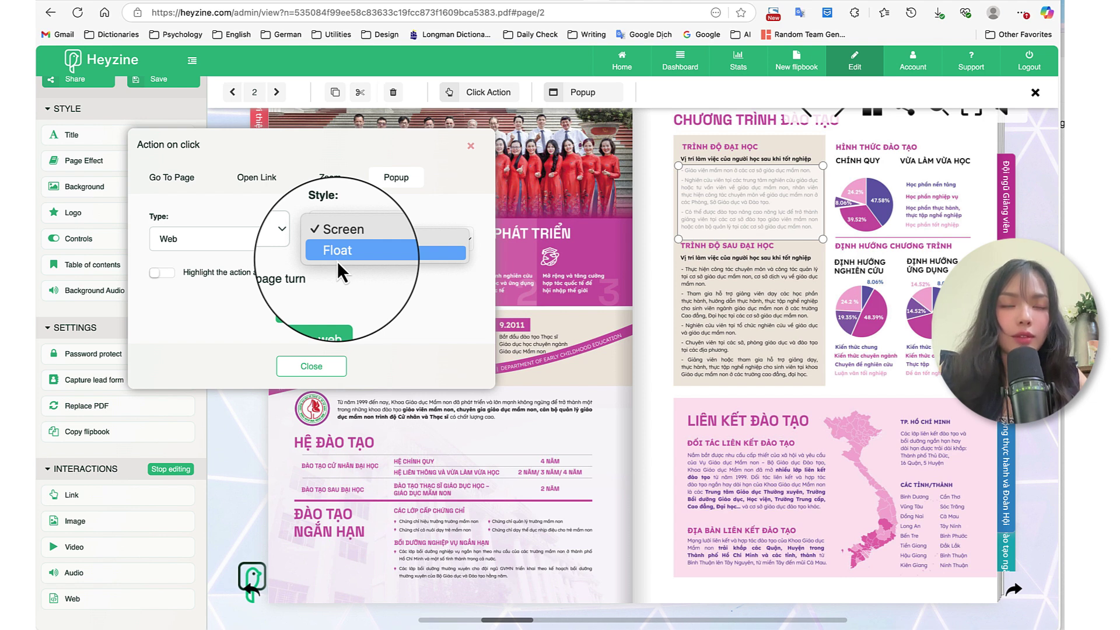
click(337, 261)
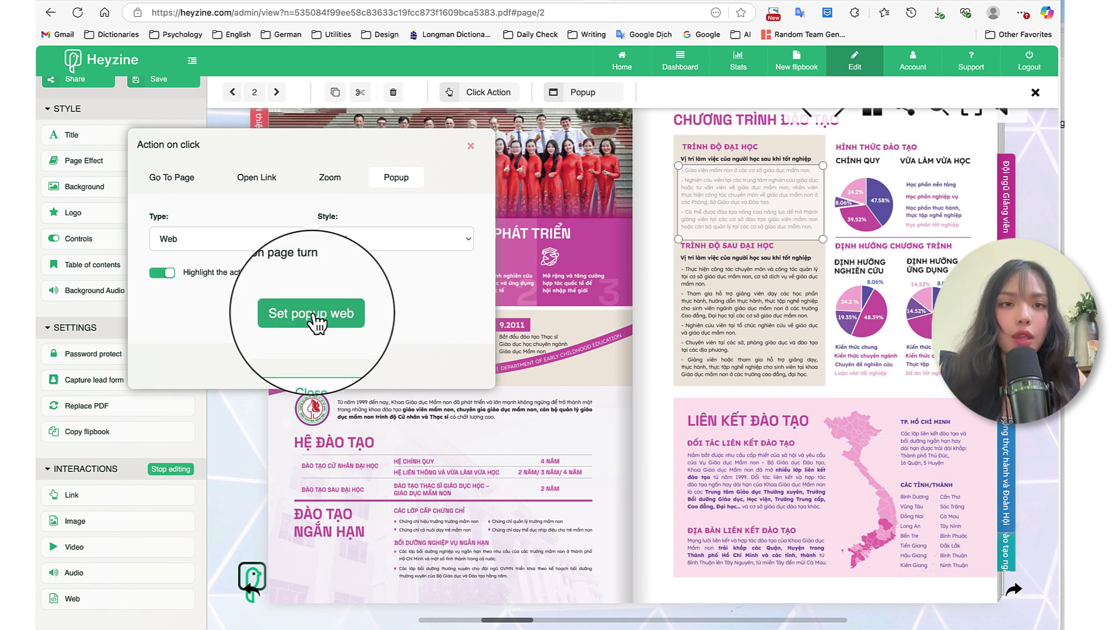
click(312, 315)
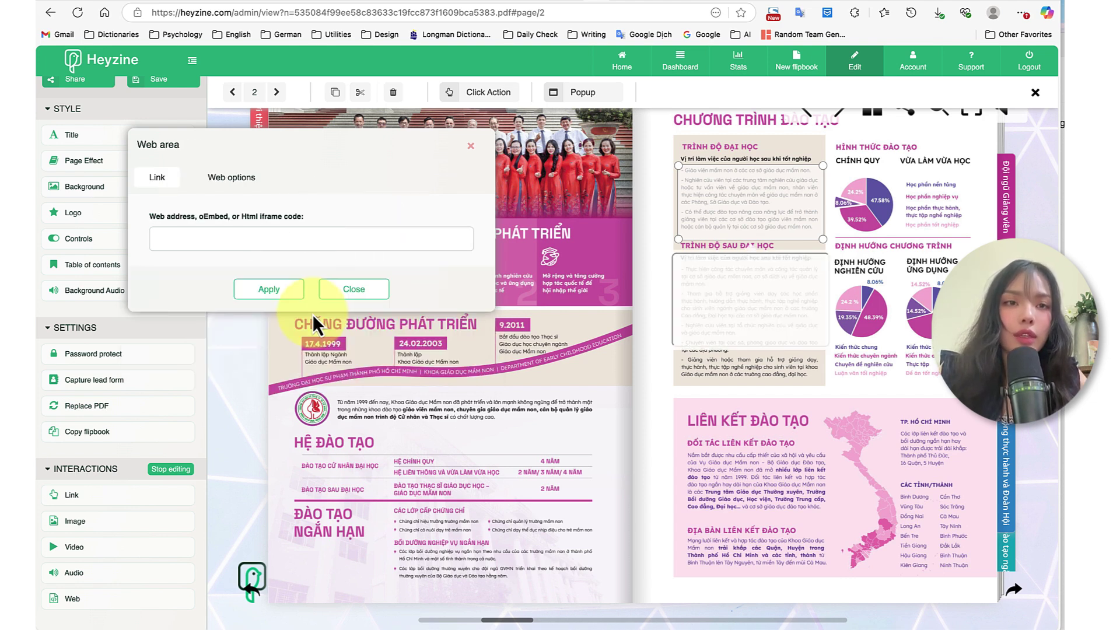
click(184, 242)
text(https://hcmue.edu.vn/en/)
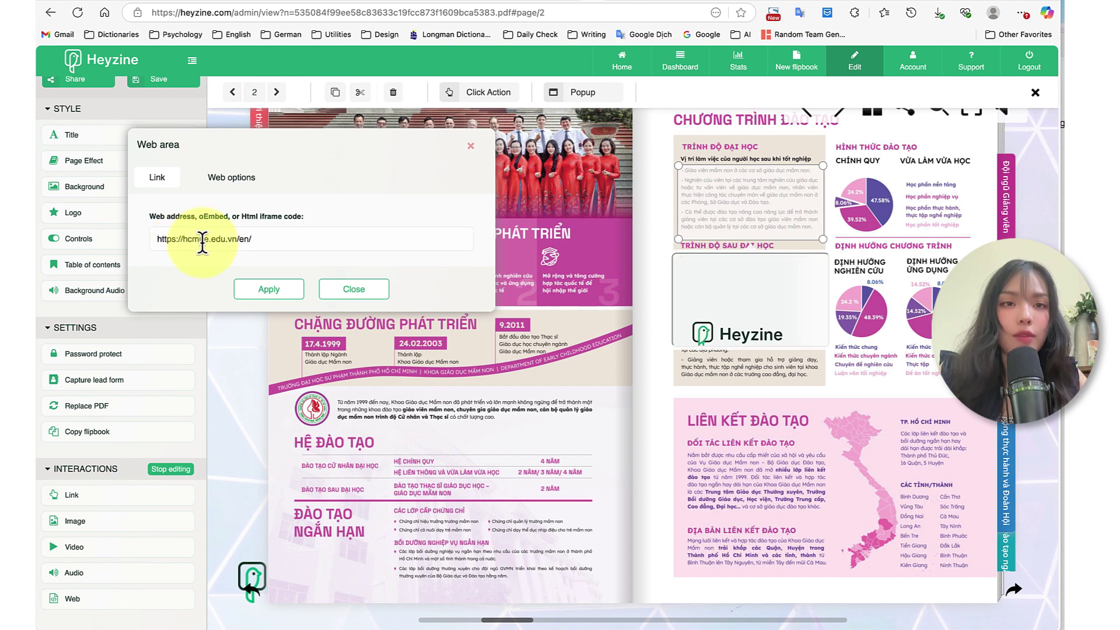
click(290, 294)
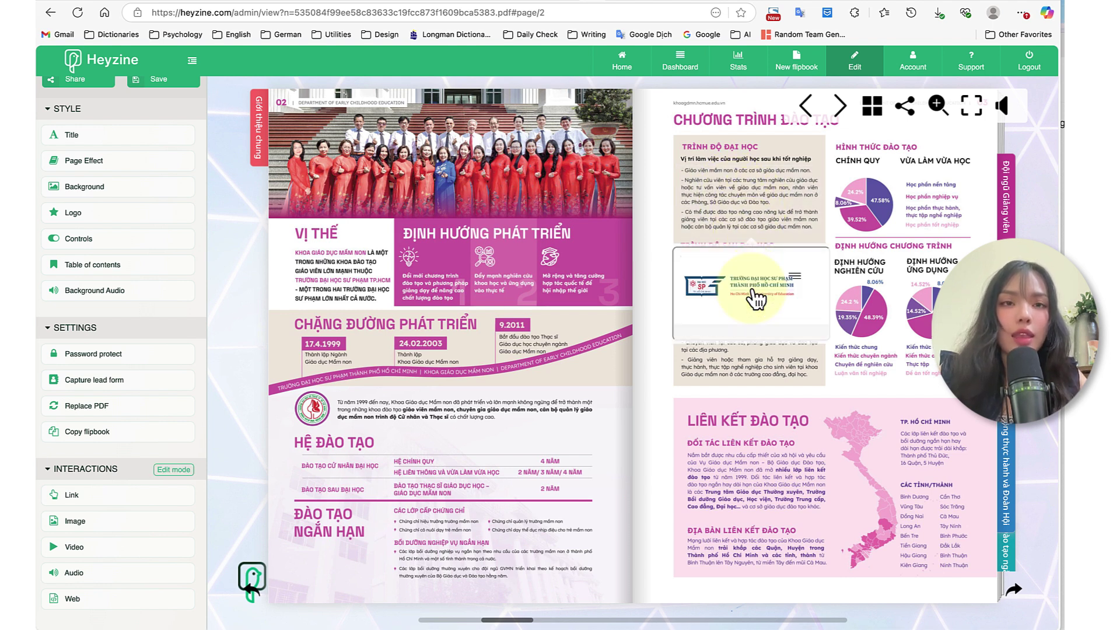
scroll(752, 295, down, 10)
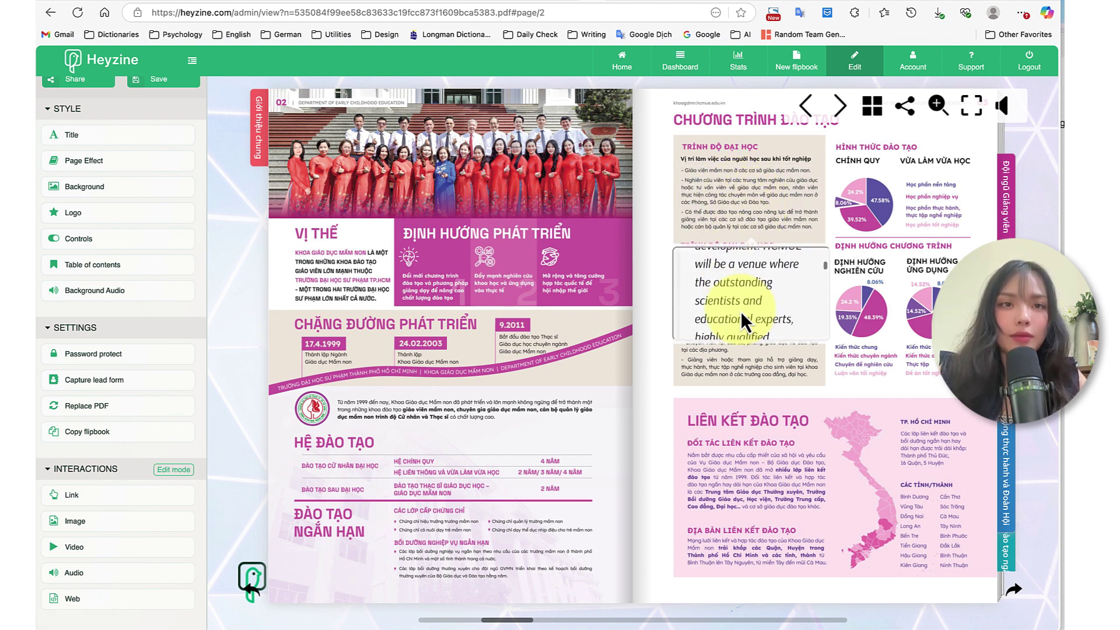
scroll(741, 311, down, 2)
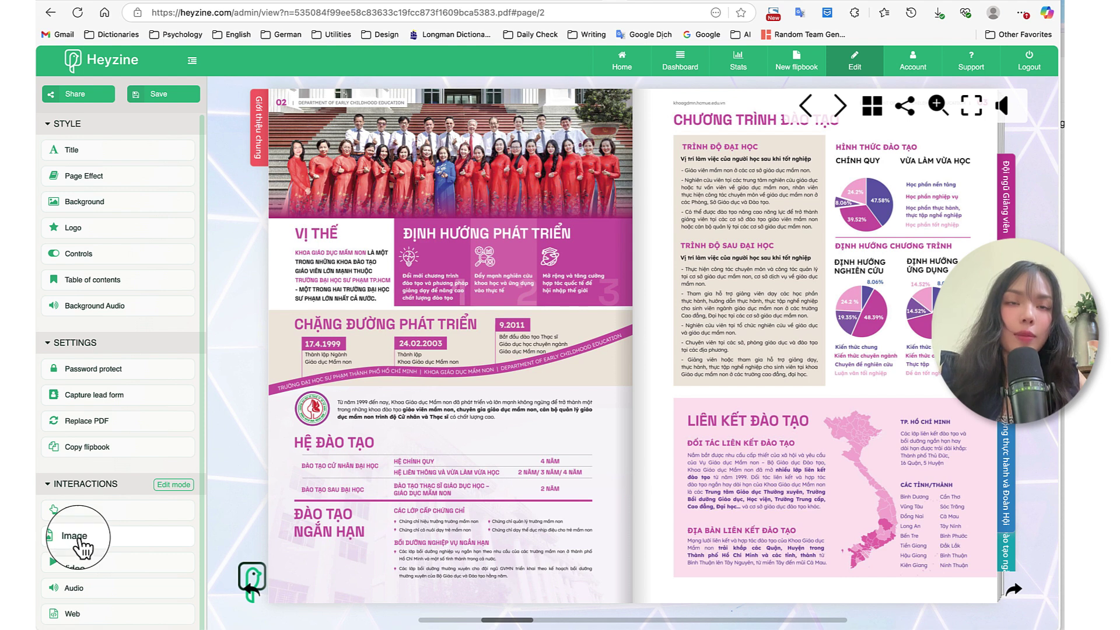
Add an image area beside the HỆ ĐÀO TẠO heading on page 2 and fill it with a sun sticker found by searching "sun".
click(76, 536)
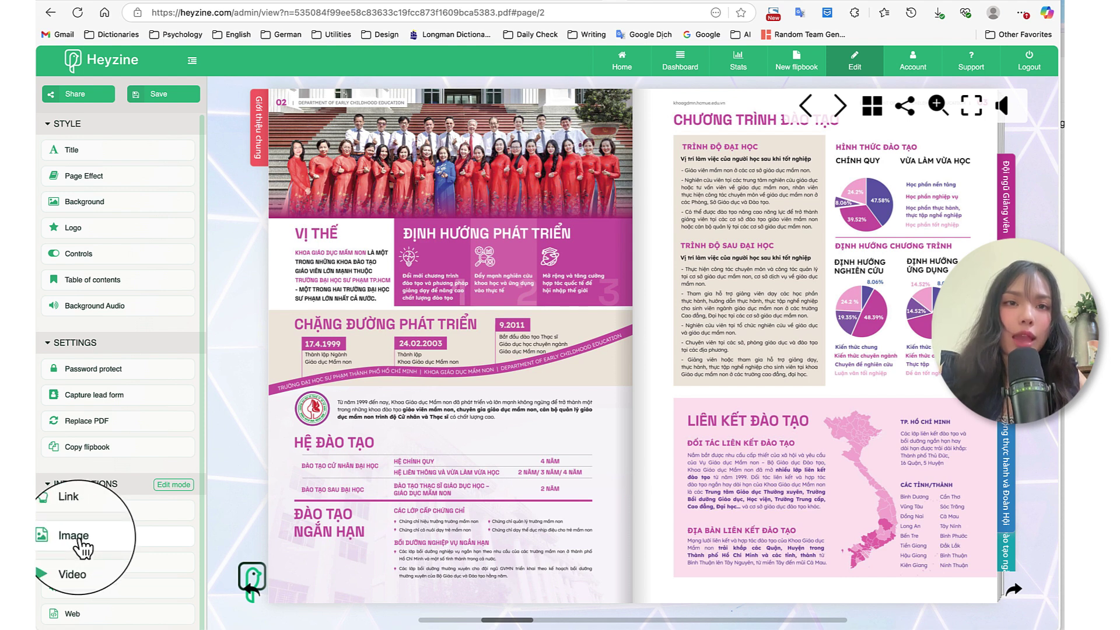
mouse_move(531, 421)
mouse_down()
mouse_move(586, 438)
mouse_move(570, 447)
mouse_up()
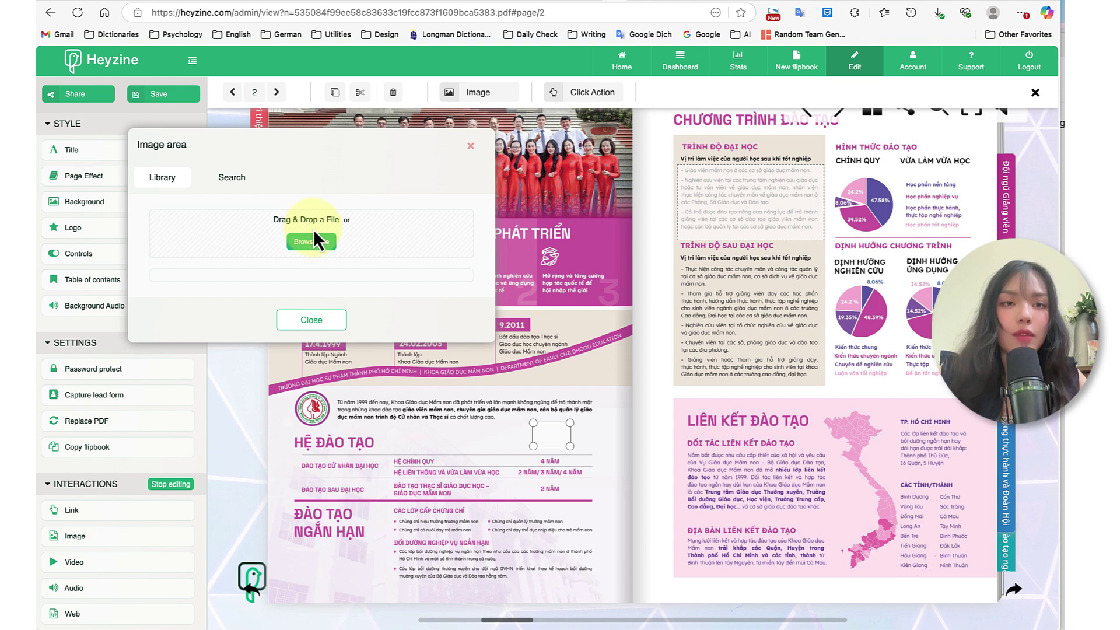
click(231, 178)
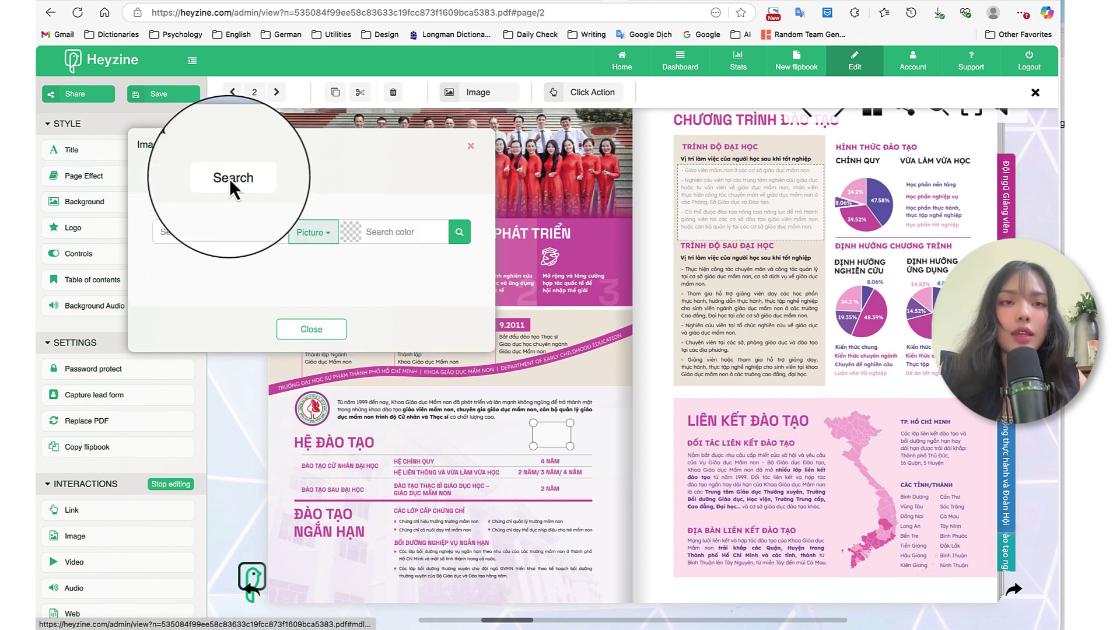
click(163, 231)
text(sun)
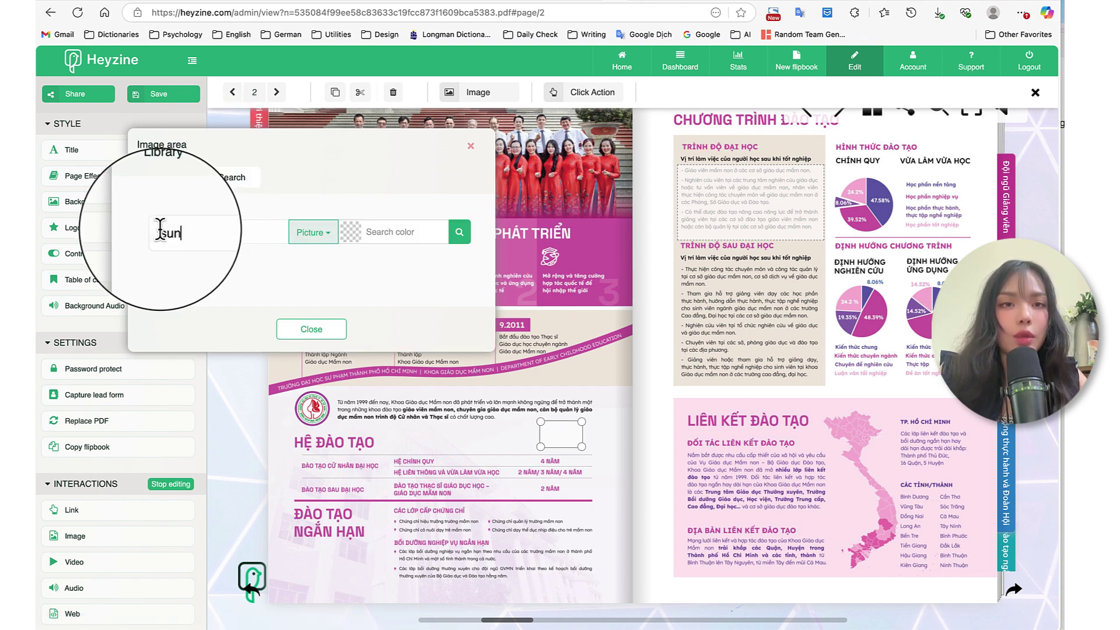
click(313, 231)
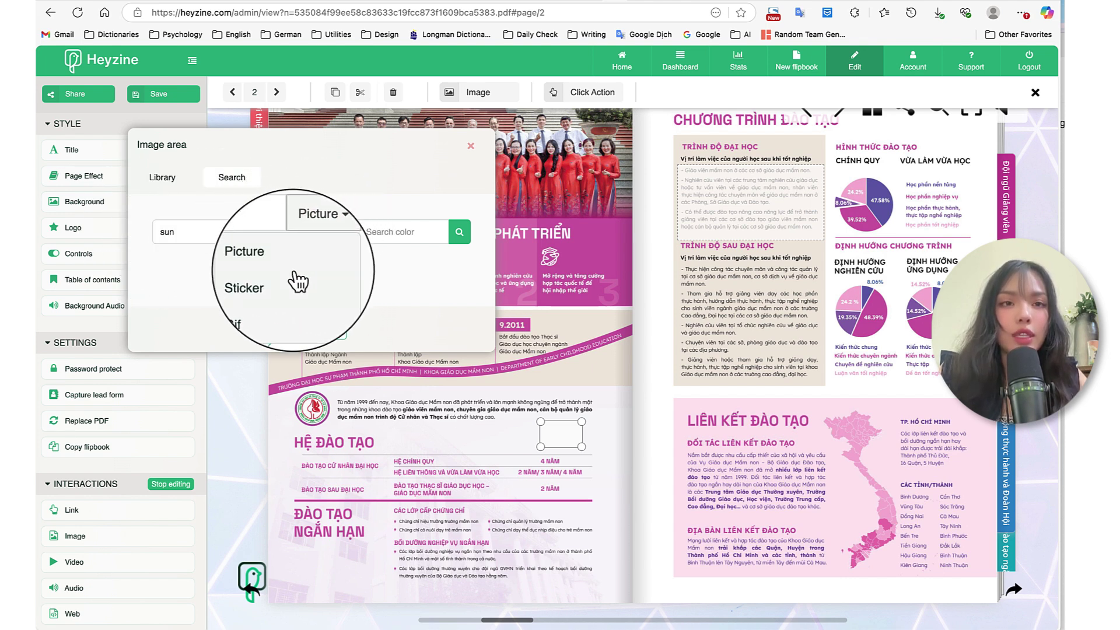
click(408, 269)
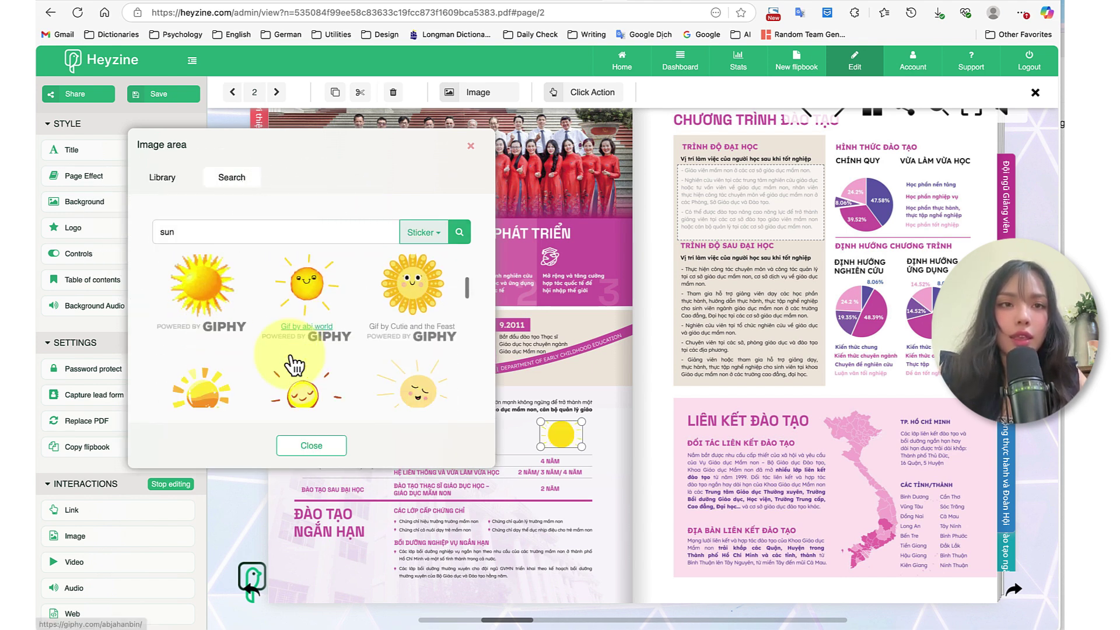
scroll(312, 338, down, 2)
click(421, 232)
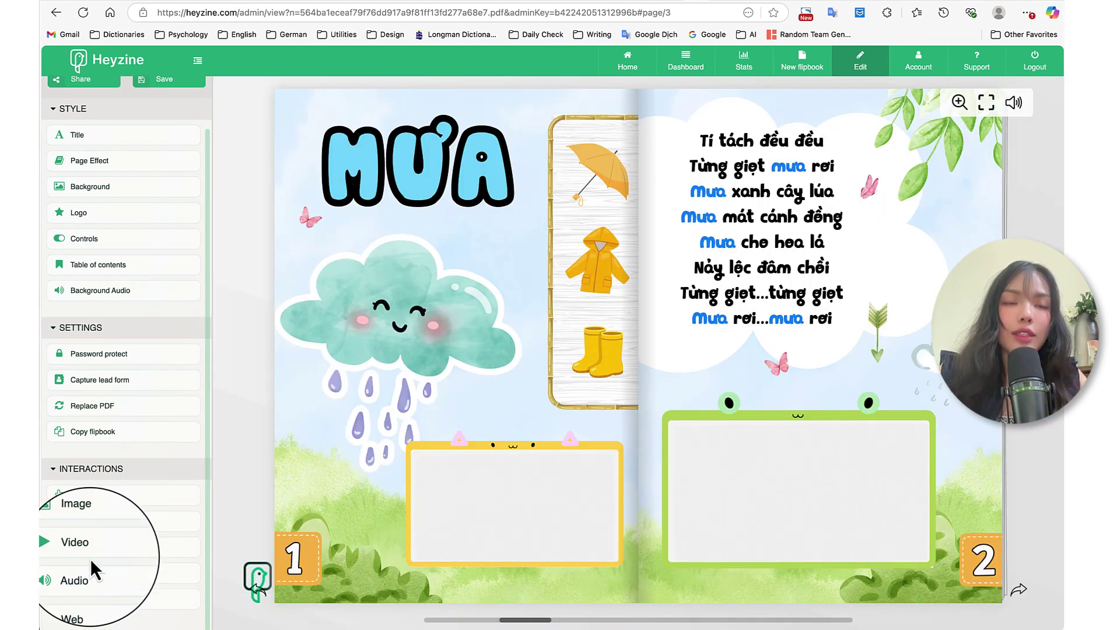
click(82, 547)
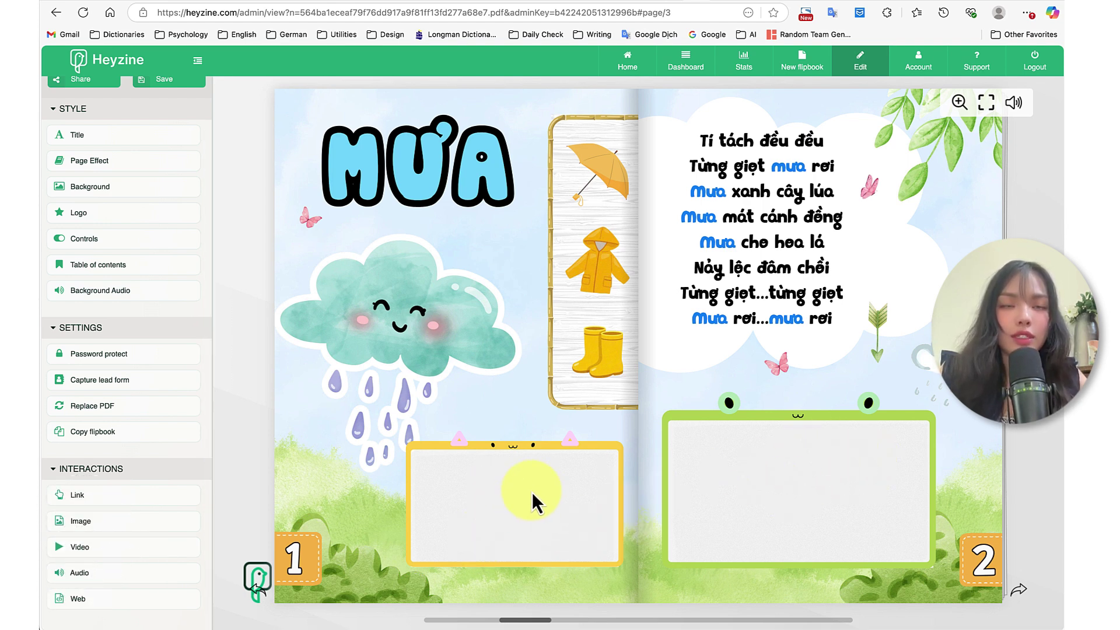
drag(408, 445, 618, 561)
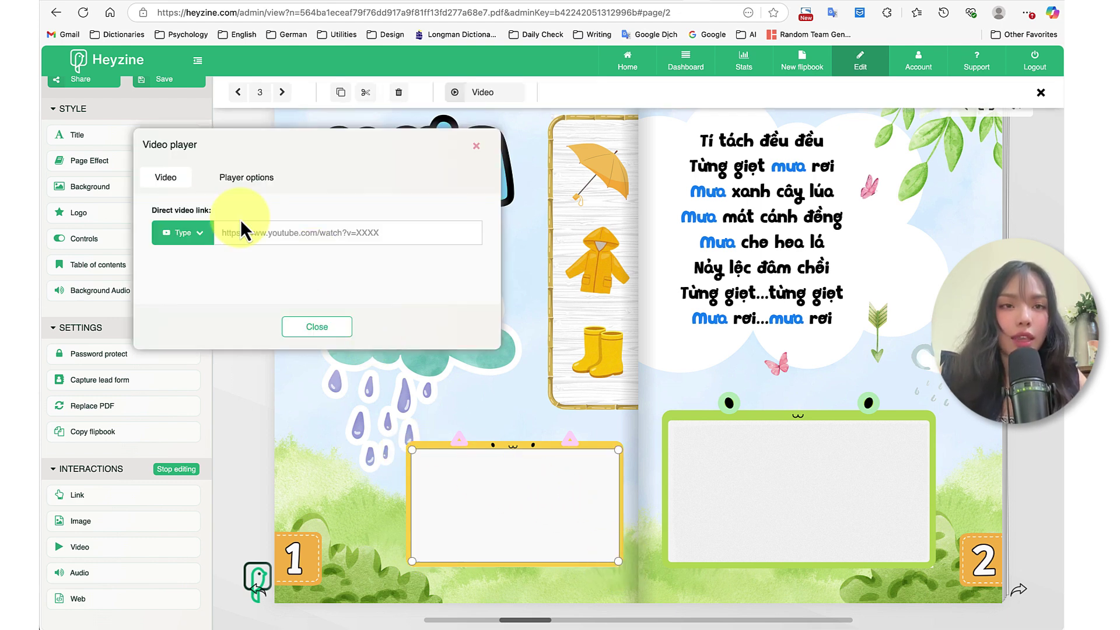
click(185, 235)
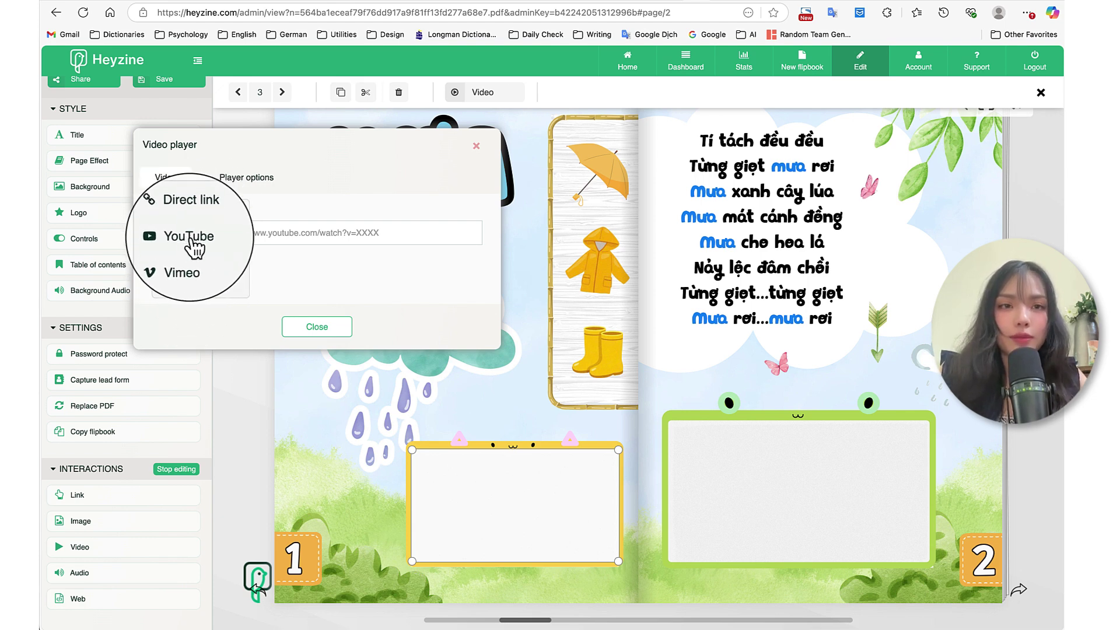
click(193, 242)
click(222, 233)
text(https://www.youtube.com/watch?v=o23Uj8VbeRQ)
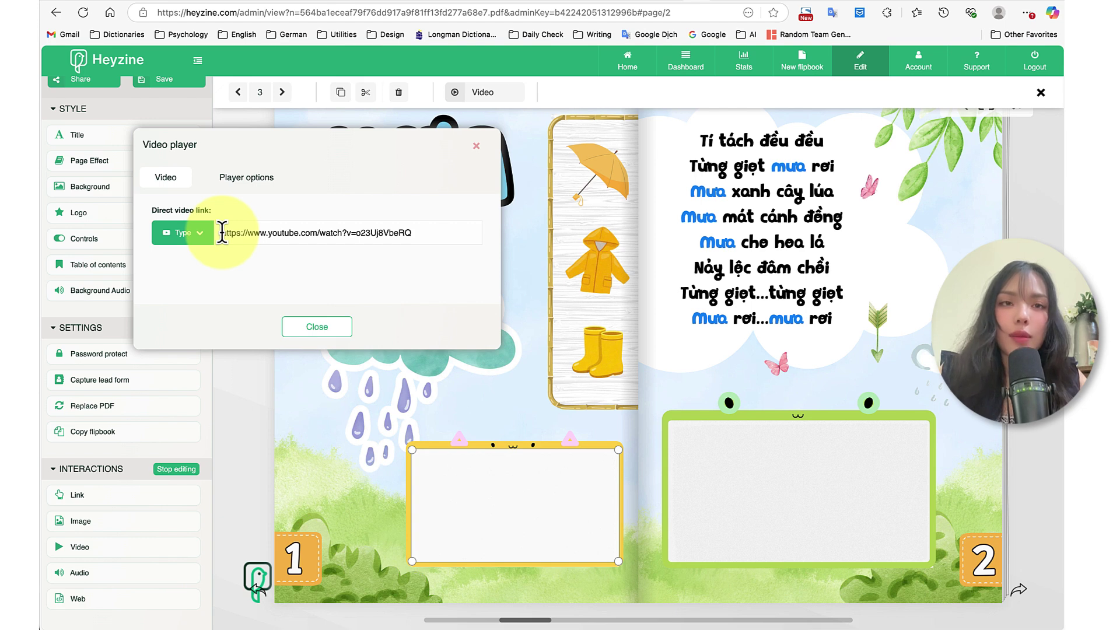
click(318, 330)
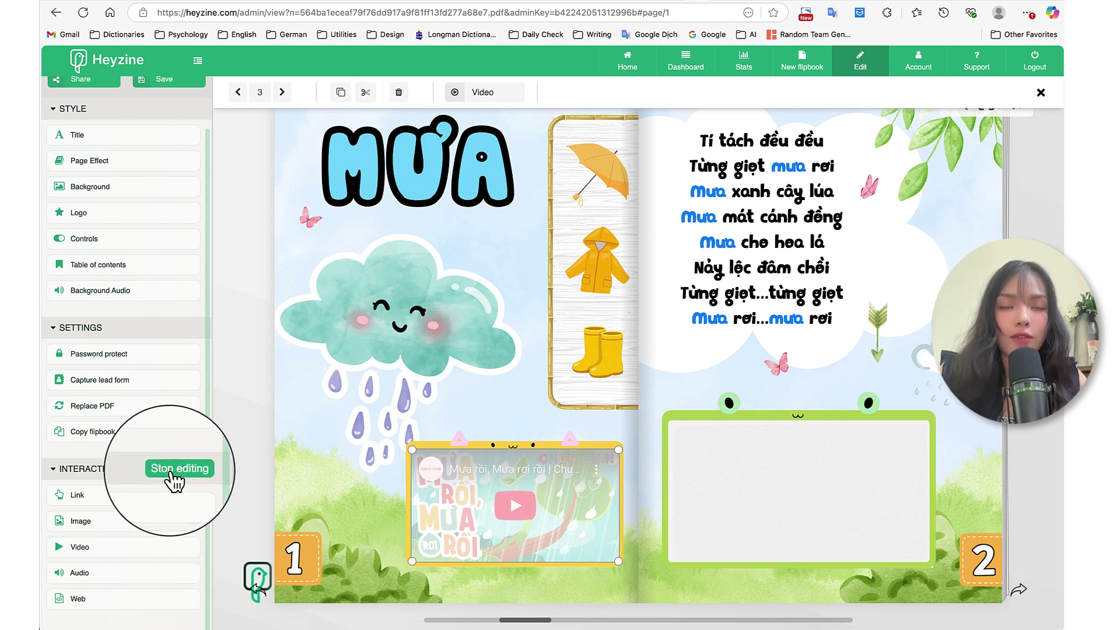
Play the embedded video outside edit mode to test it, and return to editing.
click(174, 469)
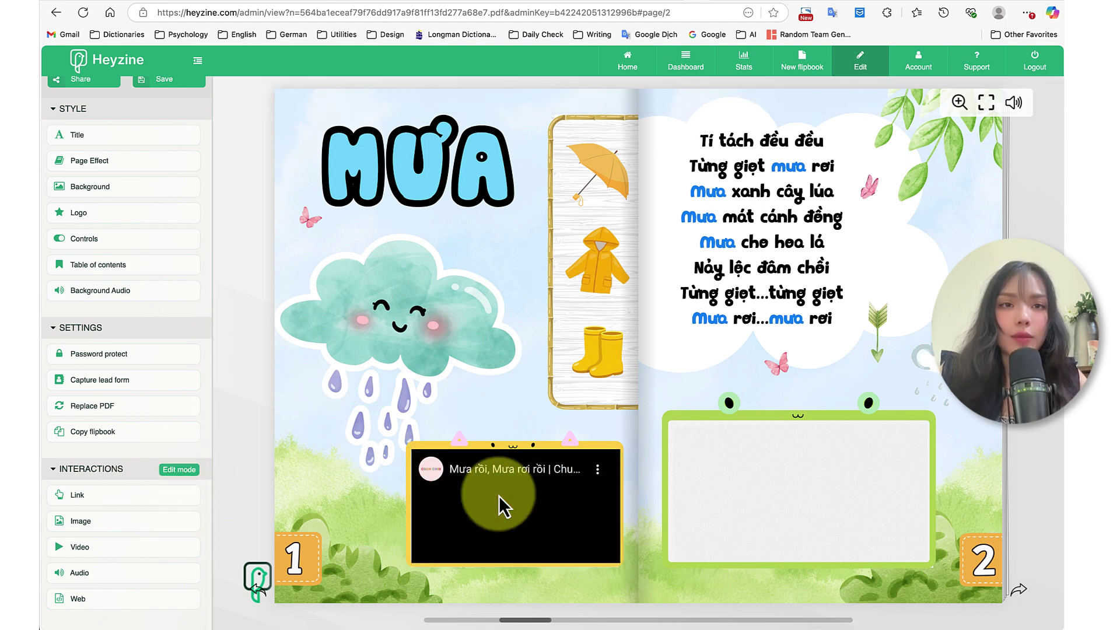
click(521, 507)
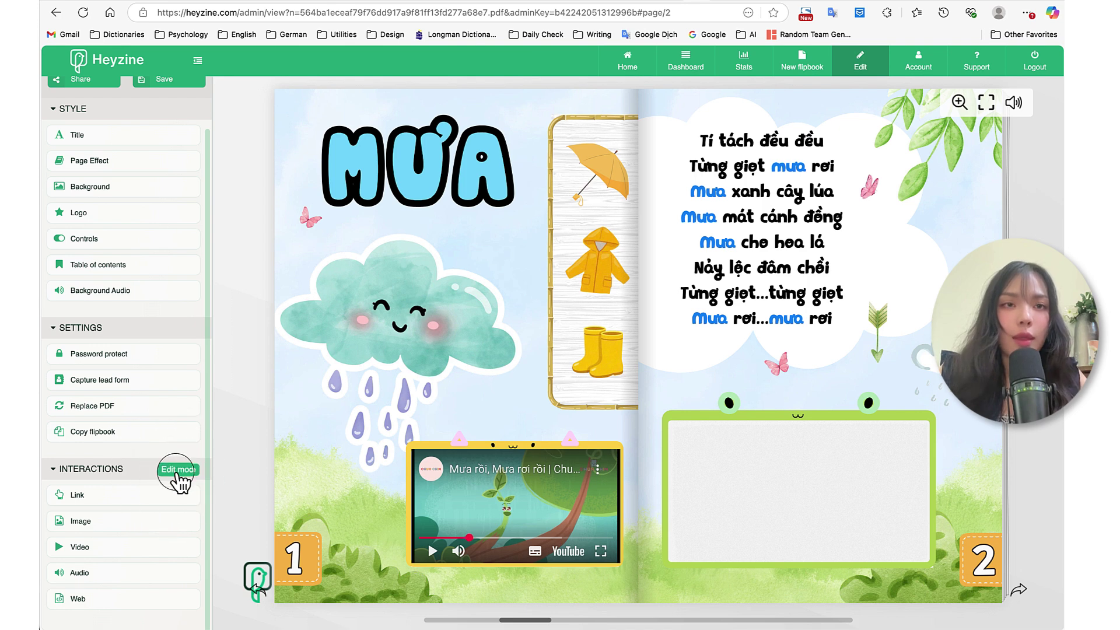
click(178, 472)
Review the embedded video's link and player options, keeping its player controls set to Show, and save the flipbook.
click(480, 500)
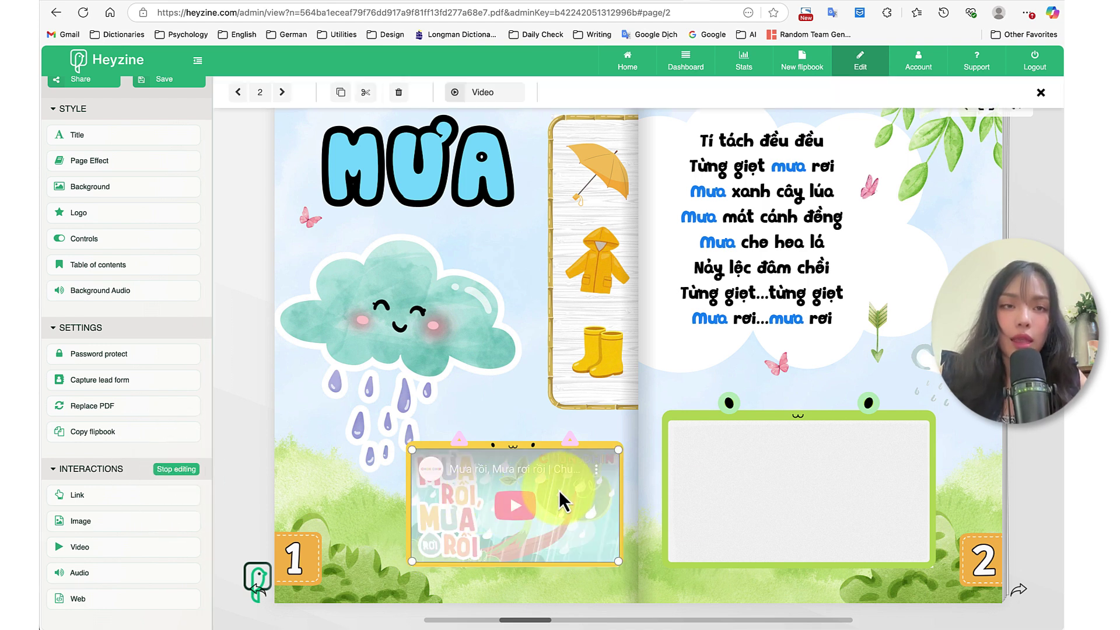
click(482, 99)
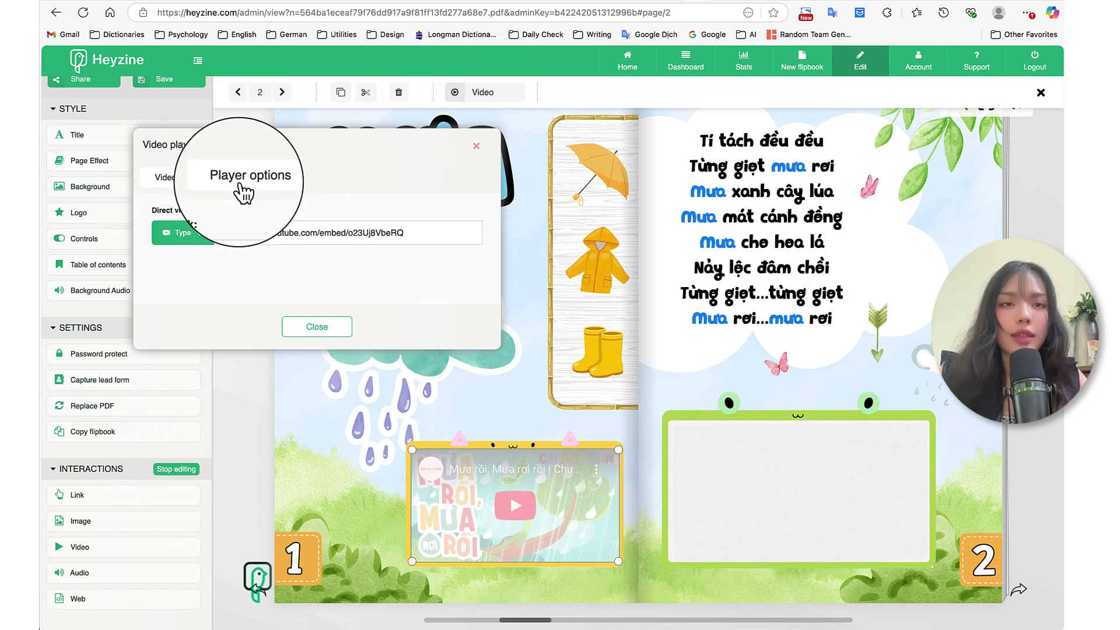
click(241, 187)
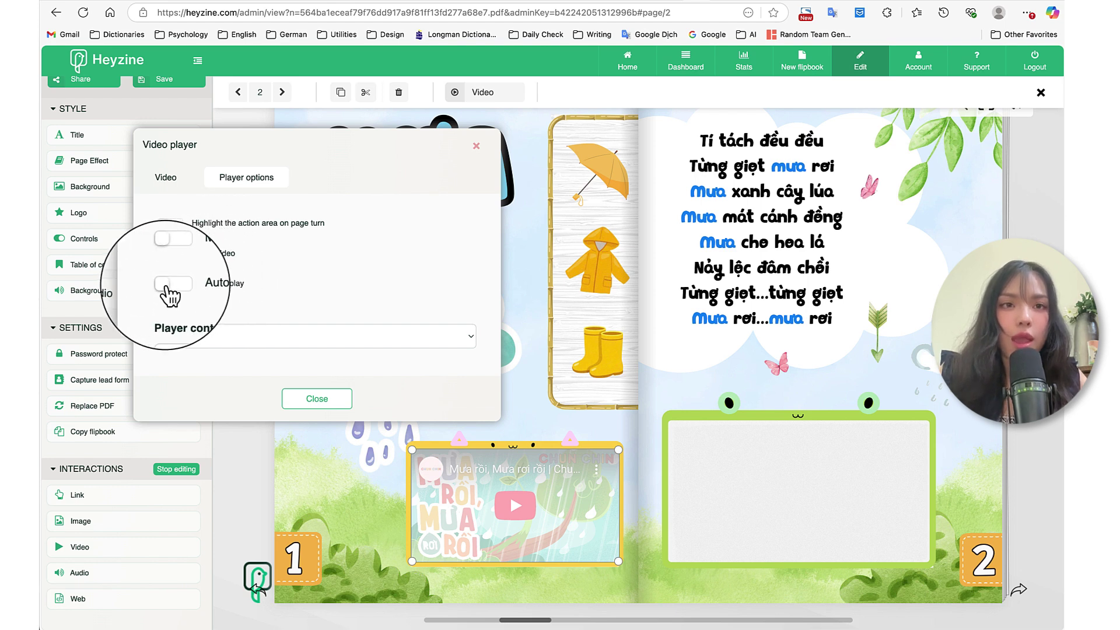
click(199, 337)
click(207, 337)
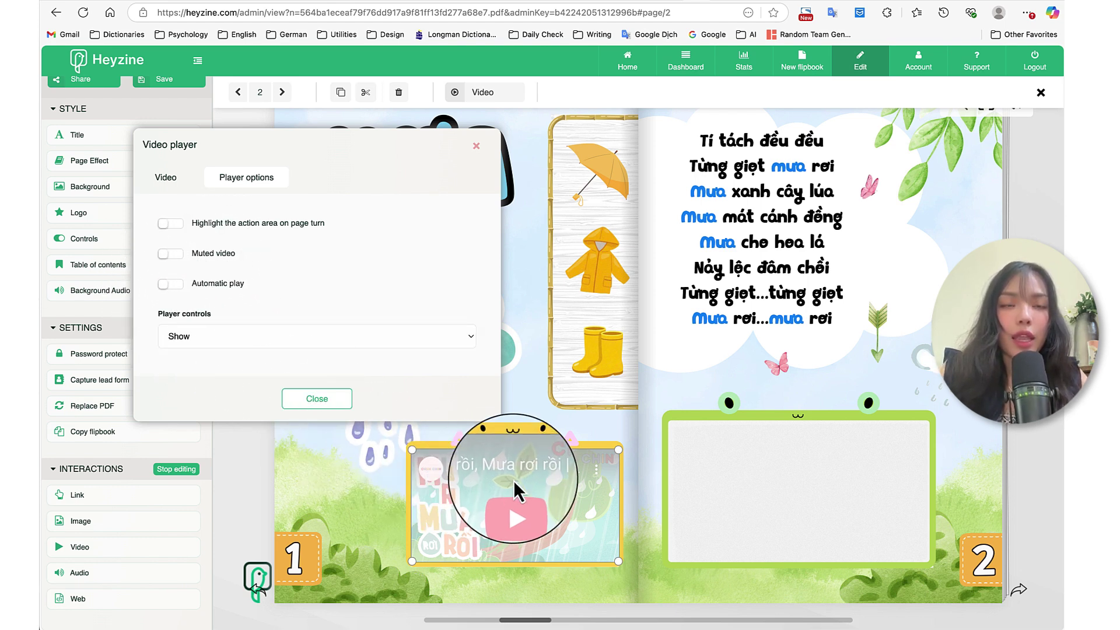
click(165, 177)
click(279, 228)
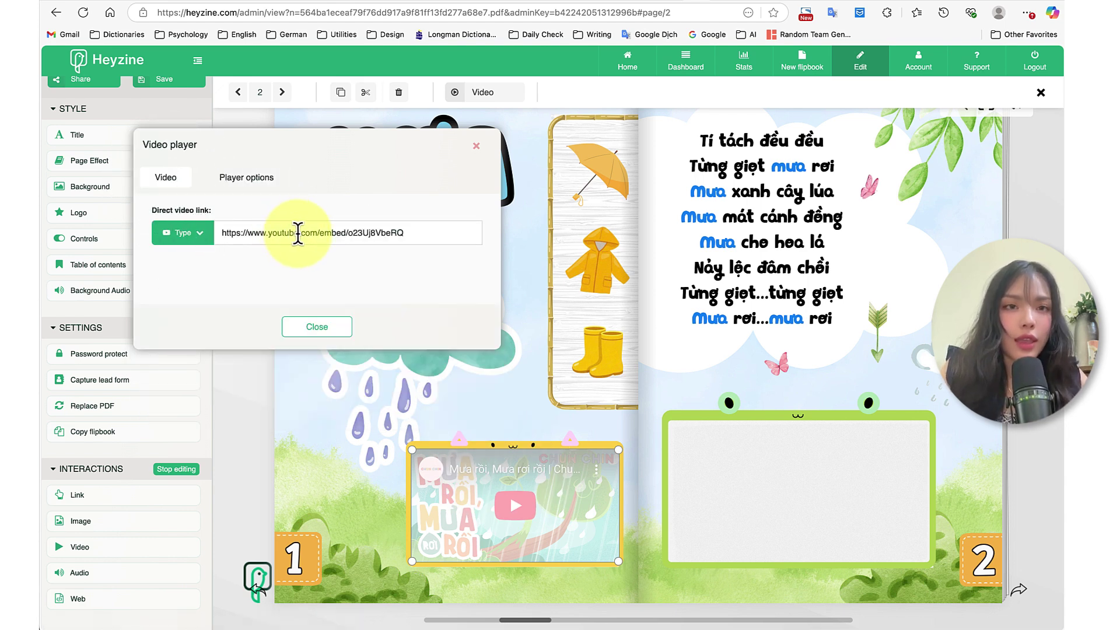
click(316, 327)
scroll(168, 300, up, 1)
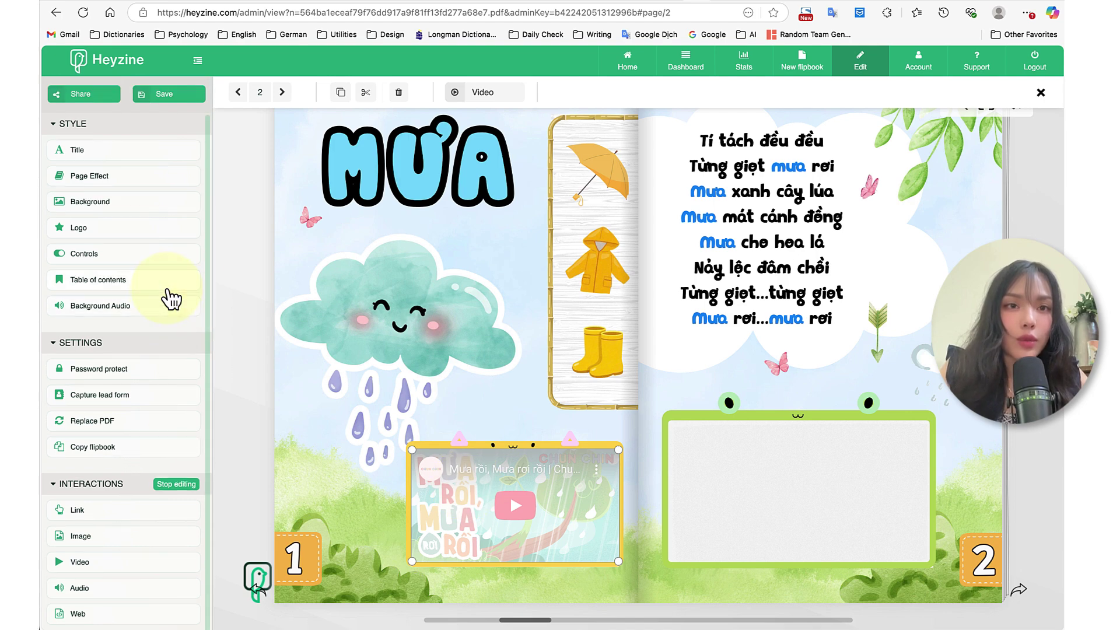
click(172, 104)
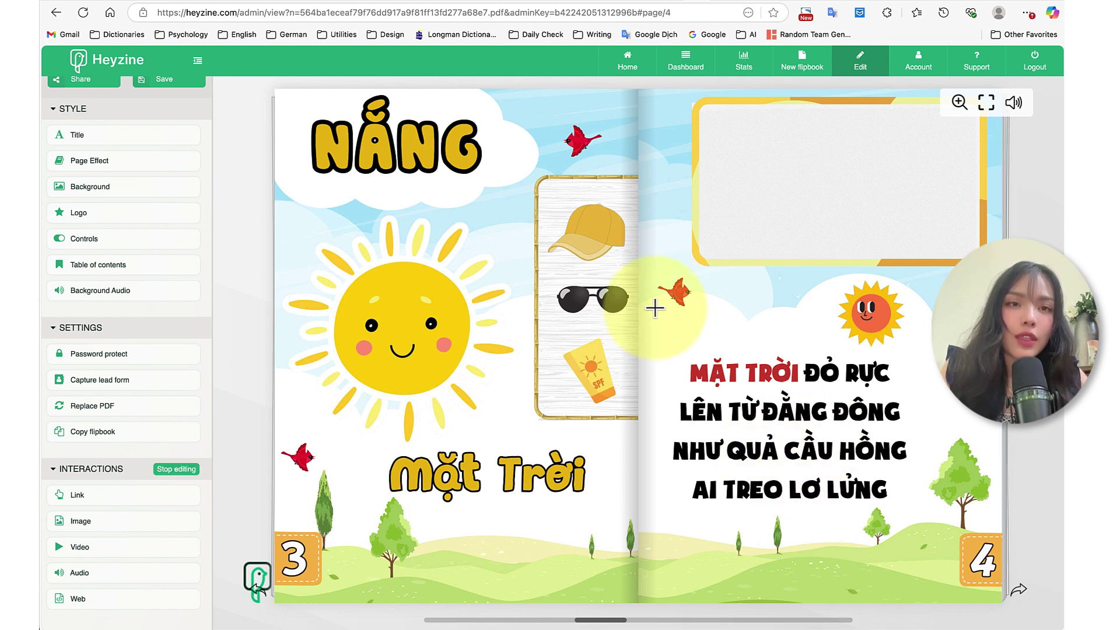
Draw an audio area over the sun poem on the page numbered 4 and upload thơ mặt trời.mp3 to the audio library.
drag(656, 308, 961, 566)
click(278, 220)
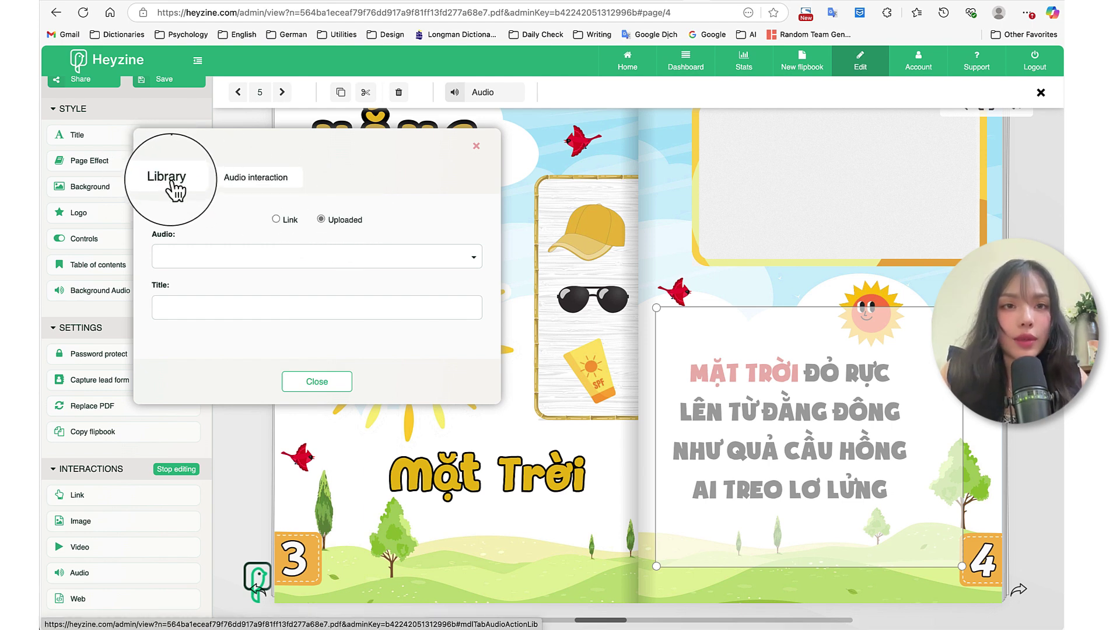
click(170, 178)
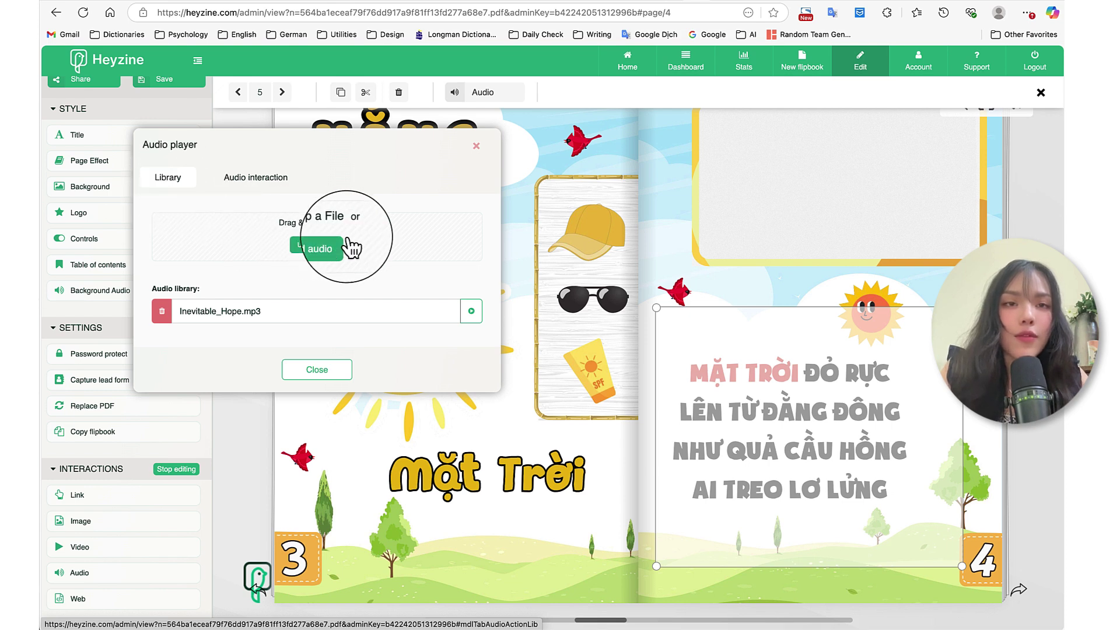
drag(614, 242, 318, 255)
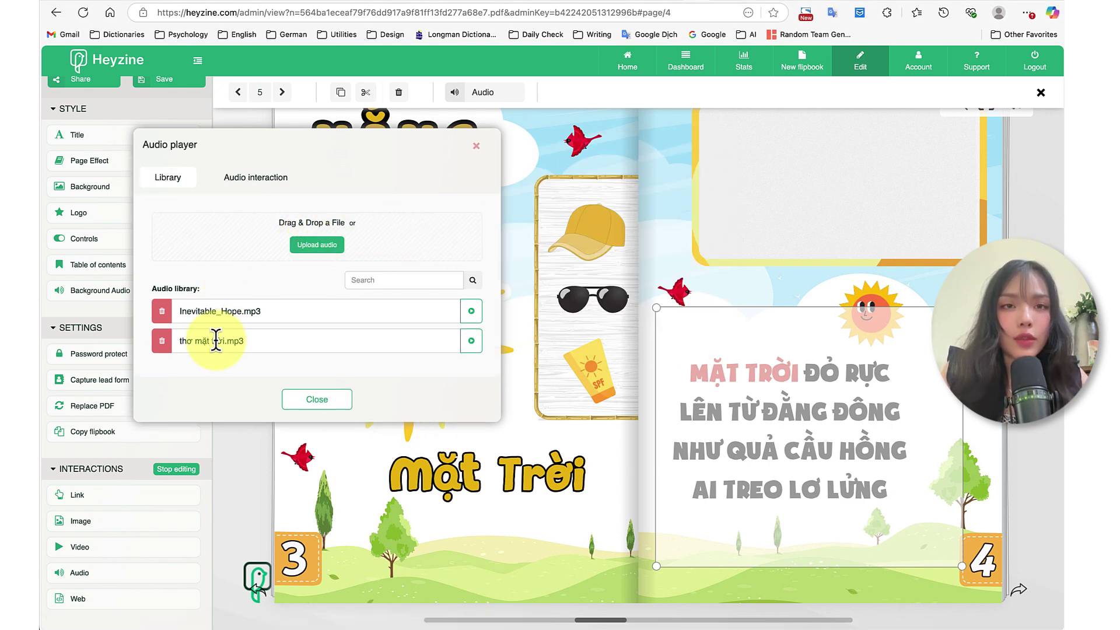
Assign the uploaded thơ mặt trời.mp3 to the audio area over the poem.
click(252, 178)
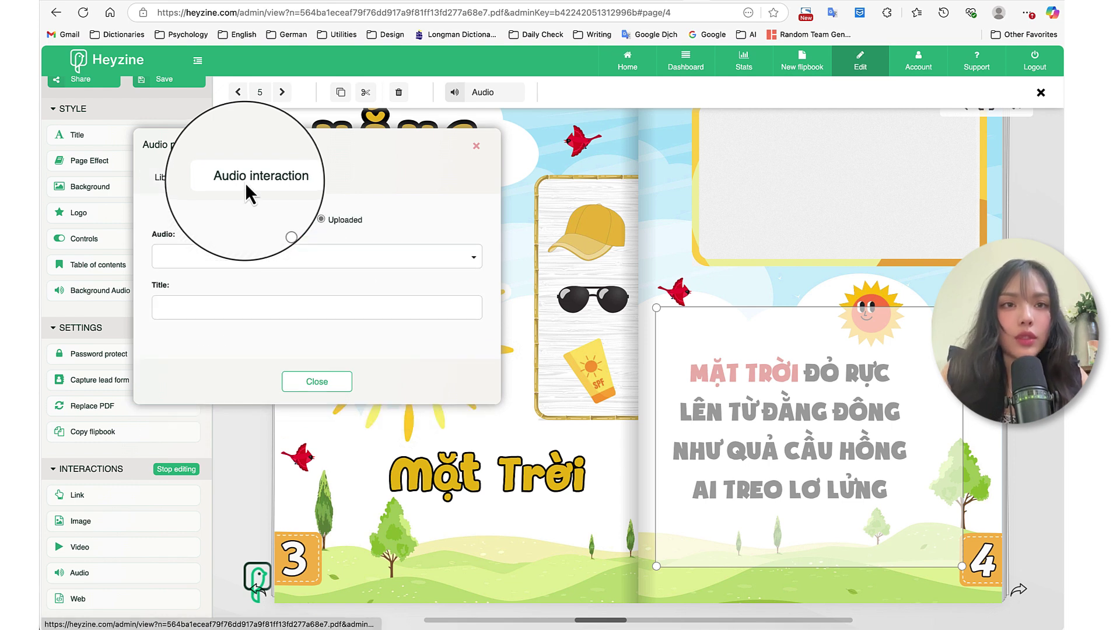
click(320, 257)
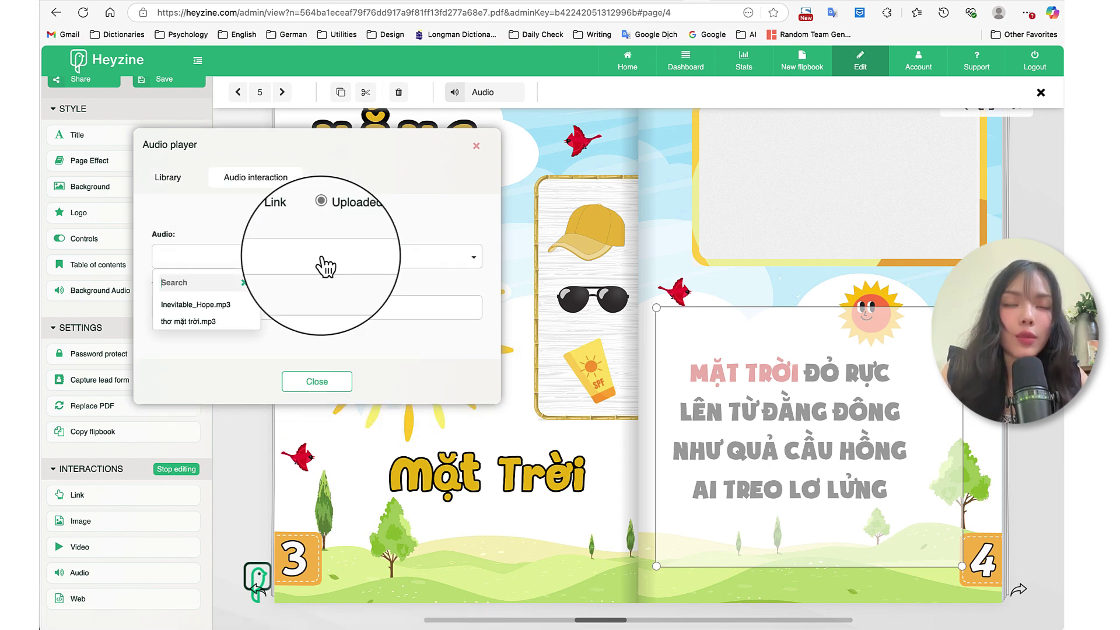
click(188, 321)
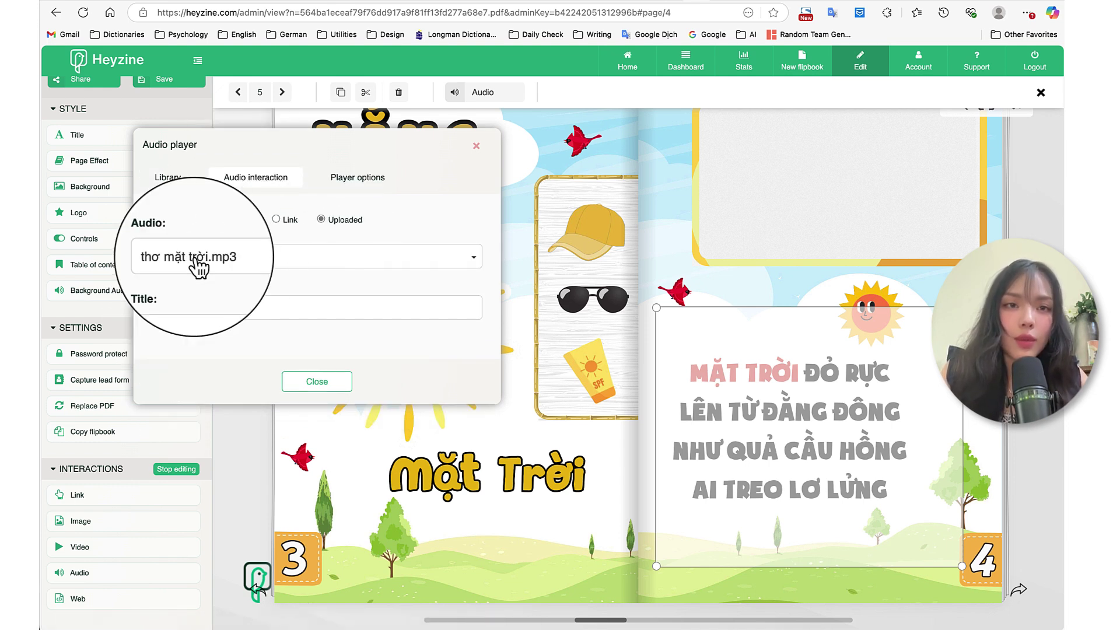
Turn on automatic play for the poem's audio and use the Invisible player style.
click(350, 178)
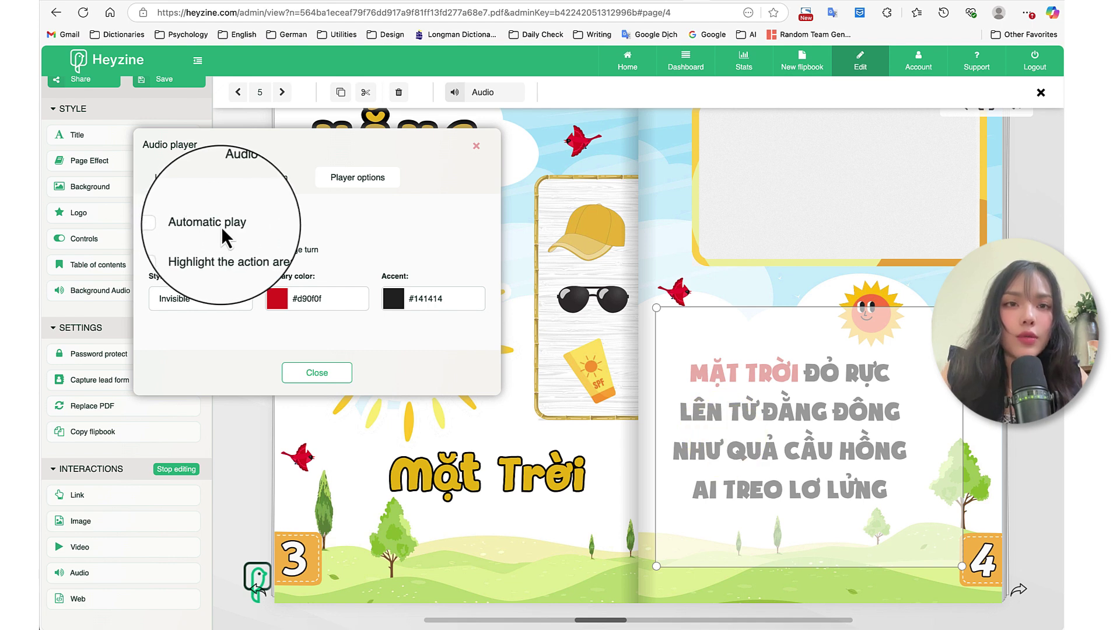
click(170, 223)
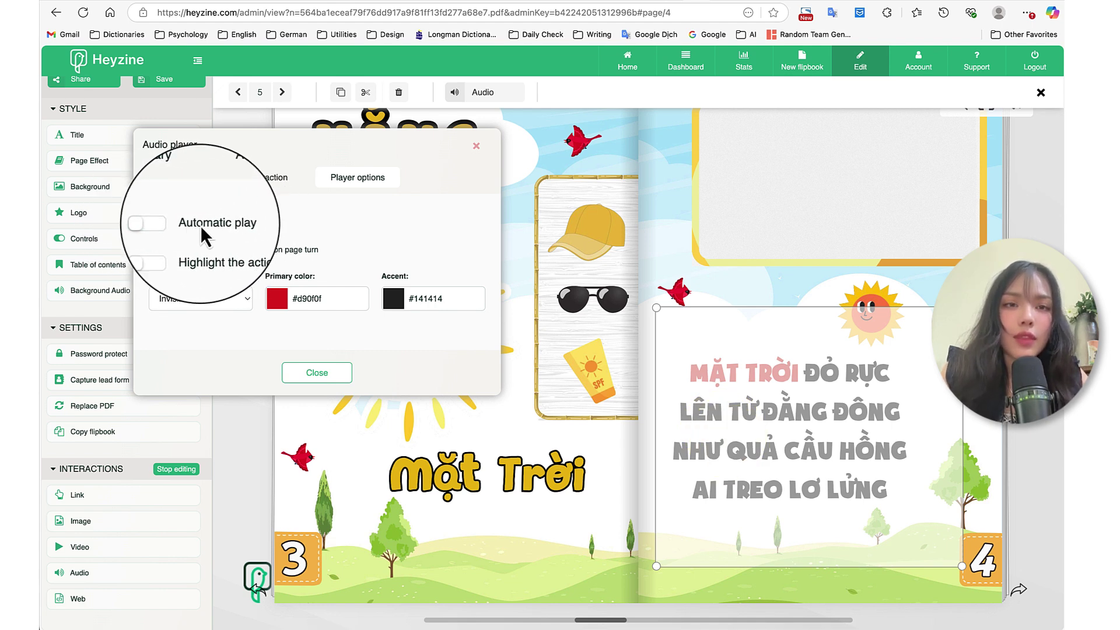
click(181, 306)
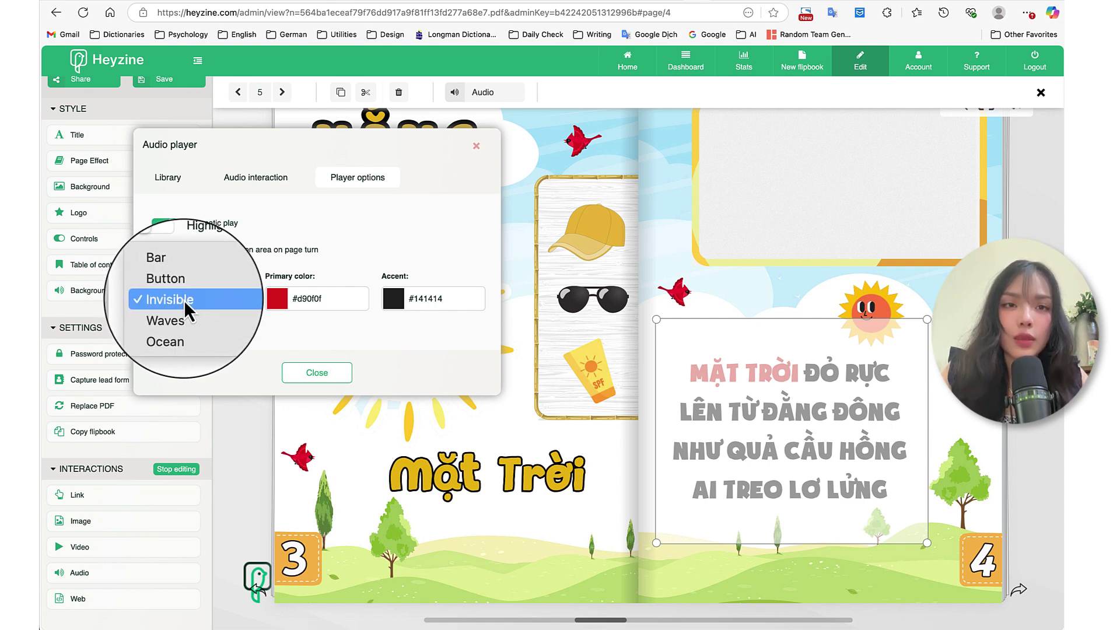
click(184, 308)
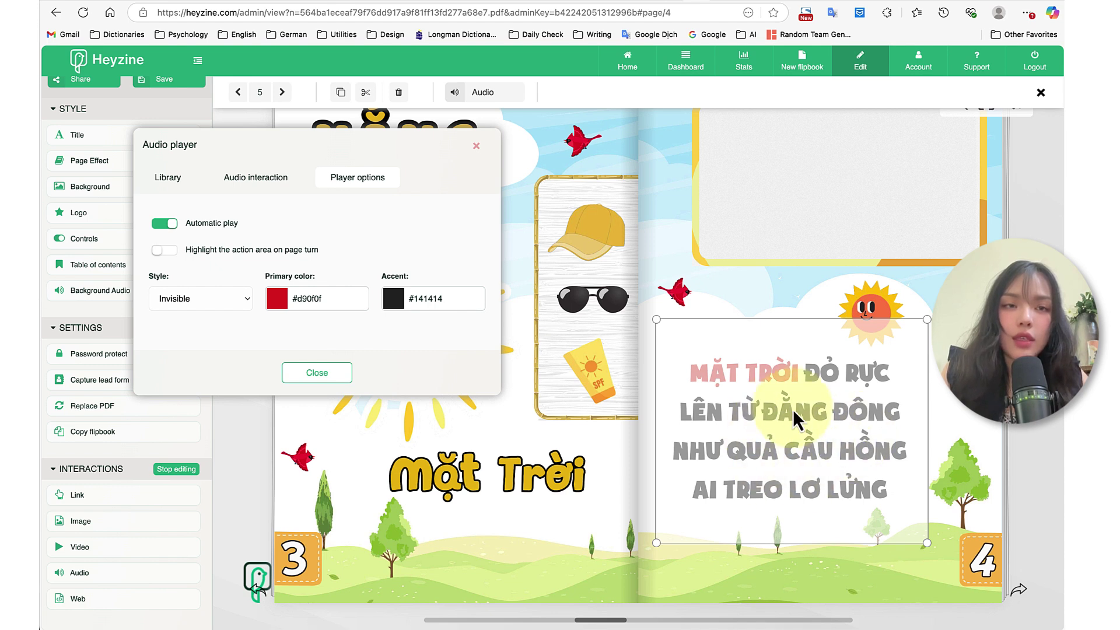
Shrink the audio area to a small box below the poem and set its player style to Bar.
drag(910, 330, 706, 509)
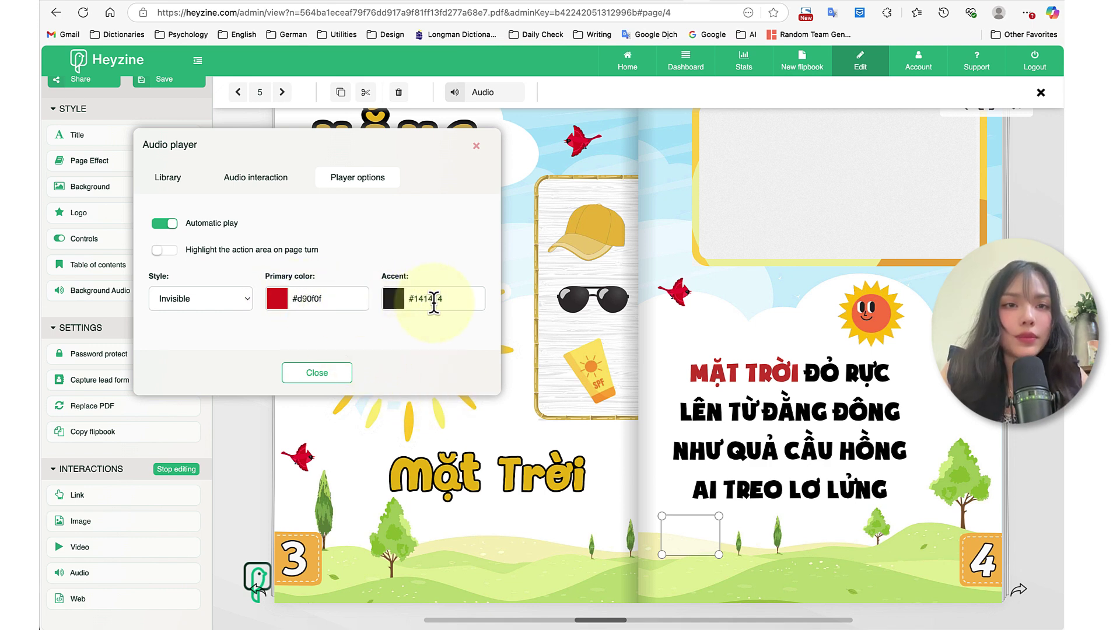
click(187, 300)
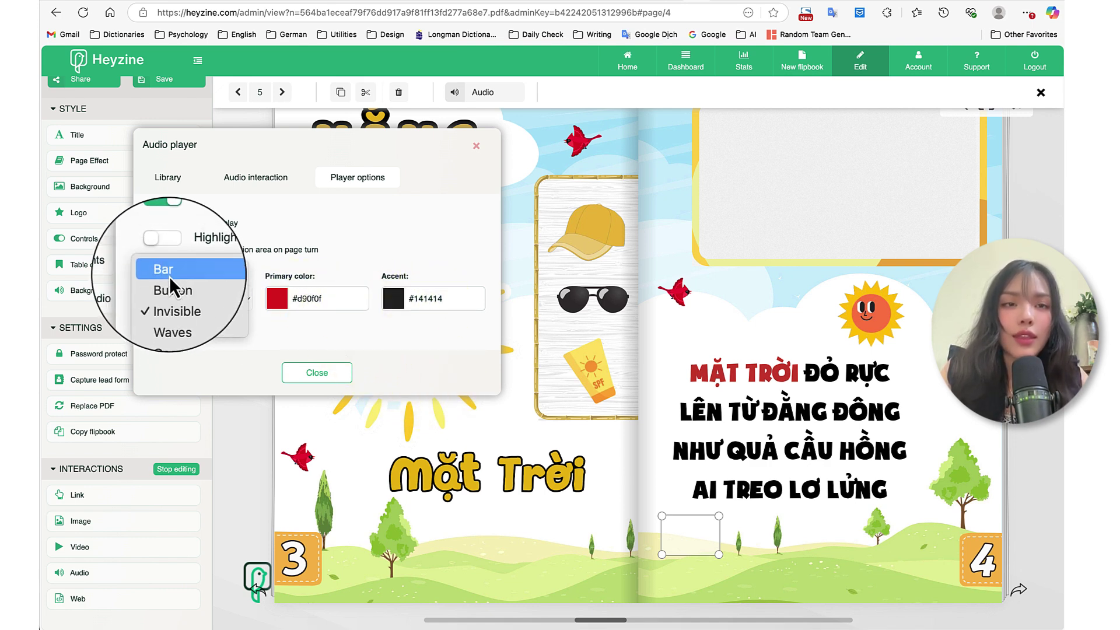
click(169, 277)
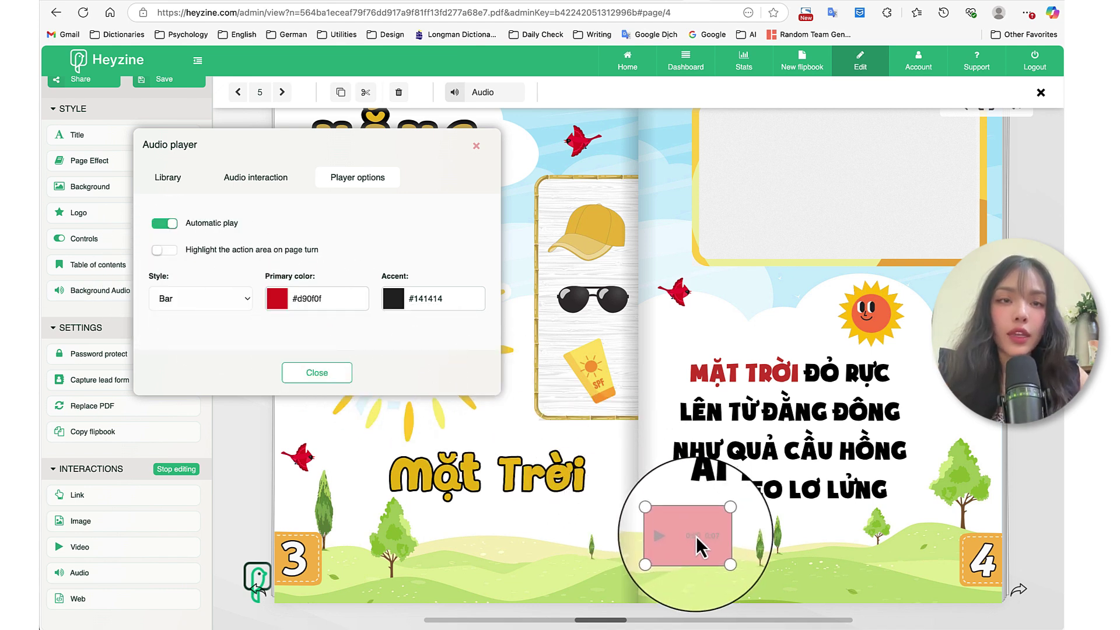
click(195, 309)
click(188, 312)
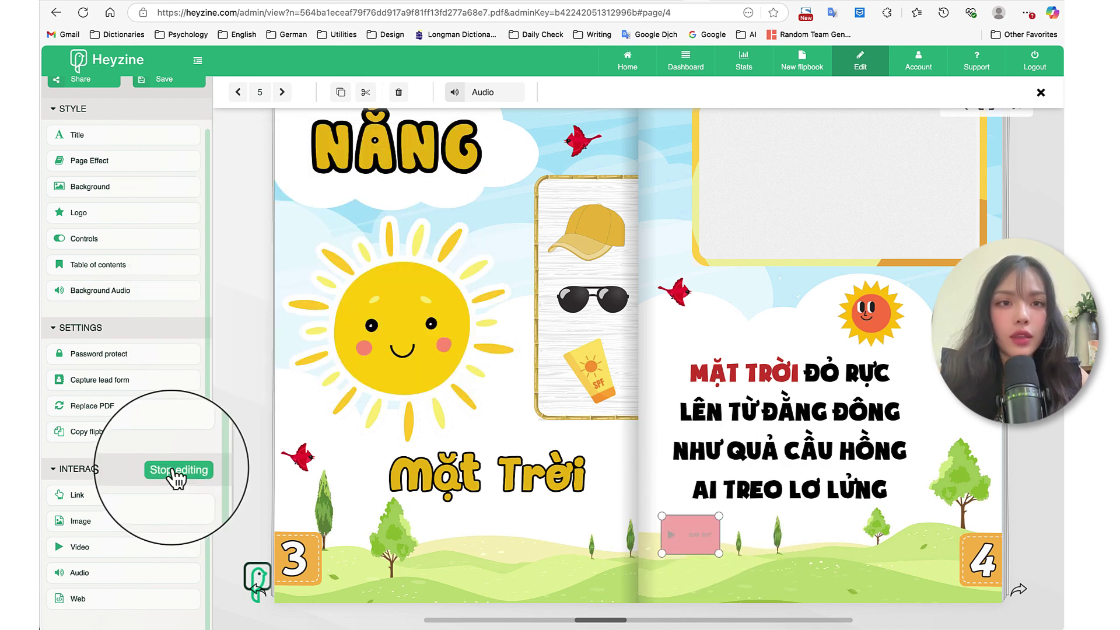
Switch the poem's audio player to the Invisible style with highlighting on page turn, and enlarge its area over the whole poem.
click(175, 470)
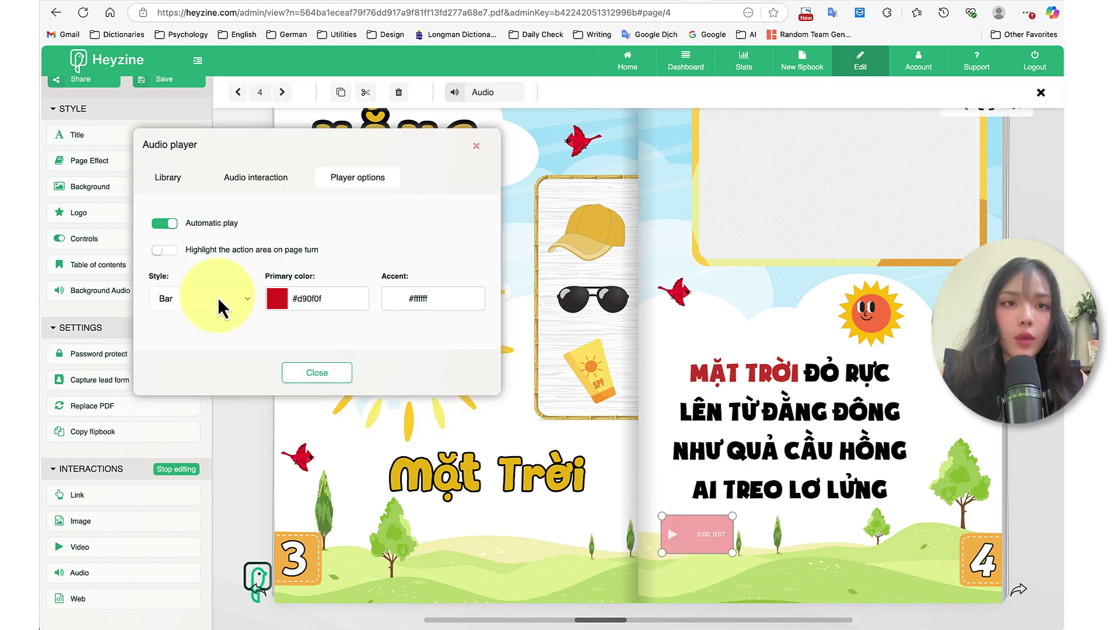
click(218, 296)
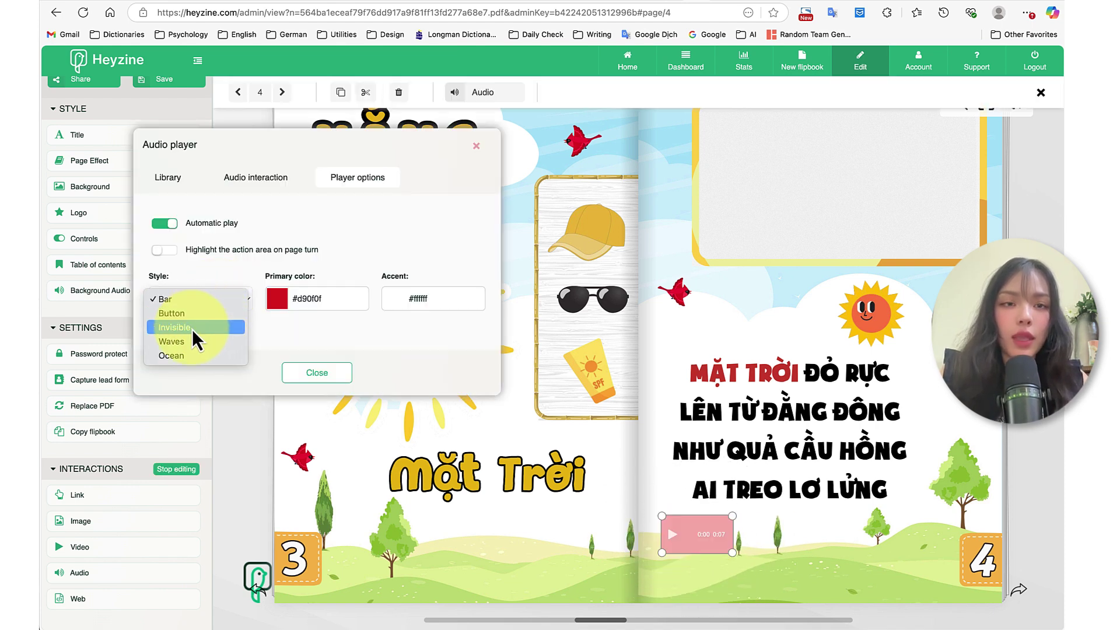
click(192, 329)
drag(732, 516, 924, 341)
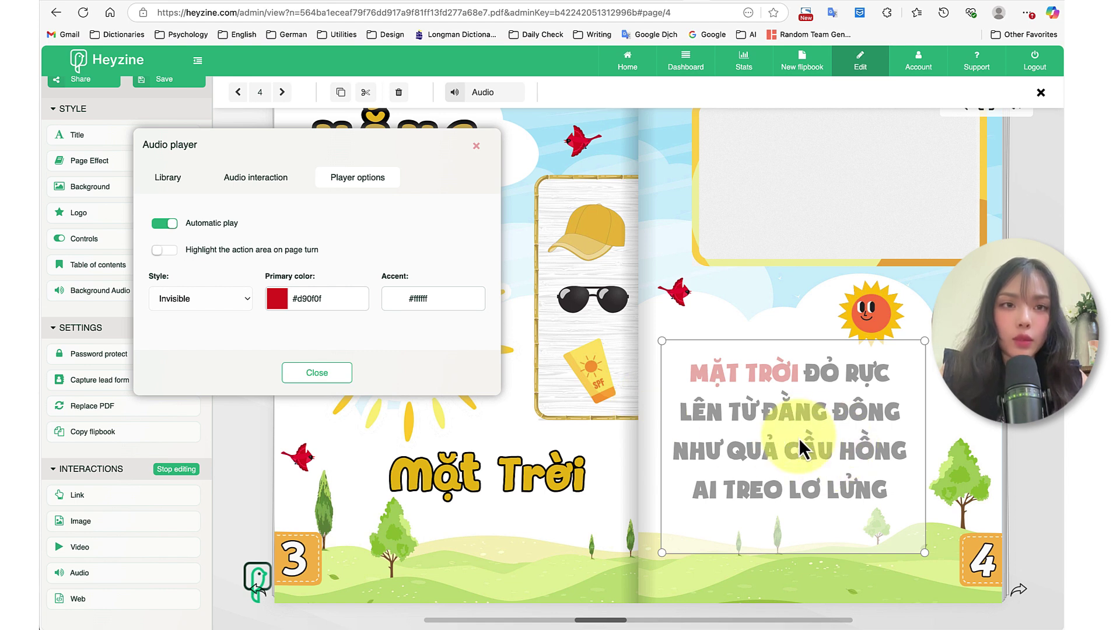
click(175, 251)
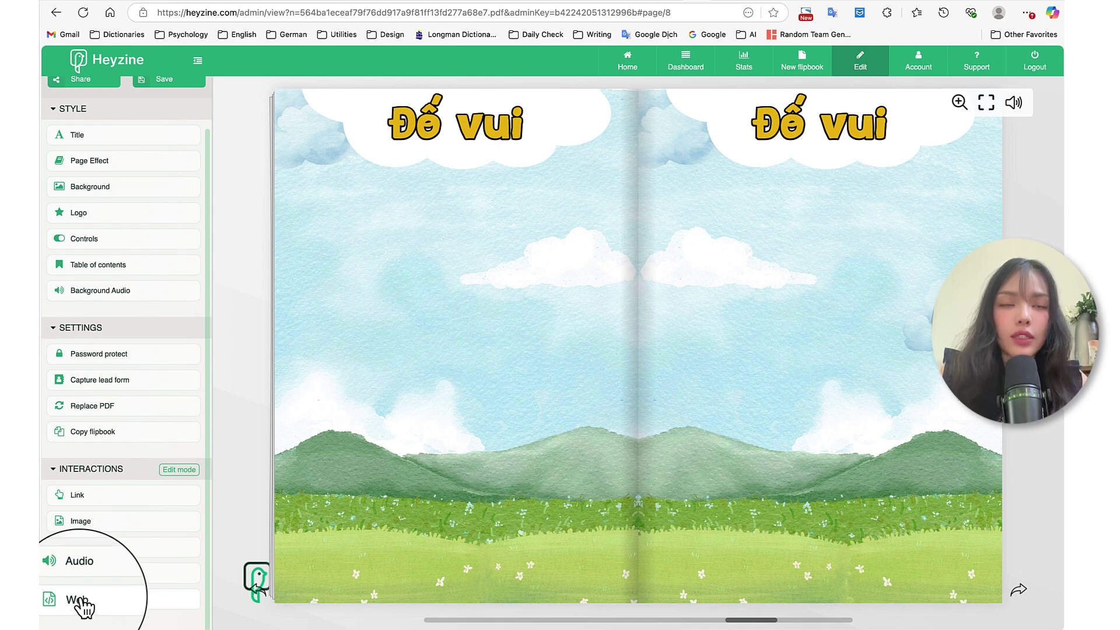
Draw a web area over the left Đố vui page and look at the Web type available for popup click actions.
click(80, 599)
mouse_move(300, 179)
mouse_down()
mouse_move(602, 369)
mouse_move(605, 563)
mouse_up()
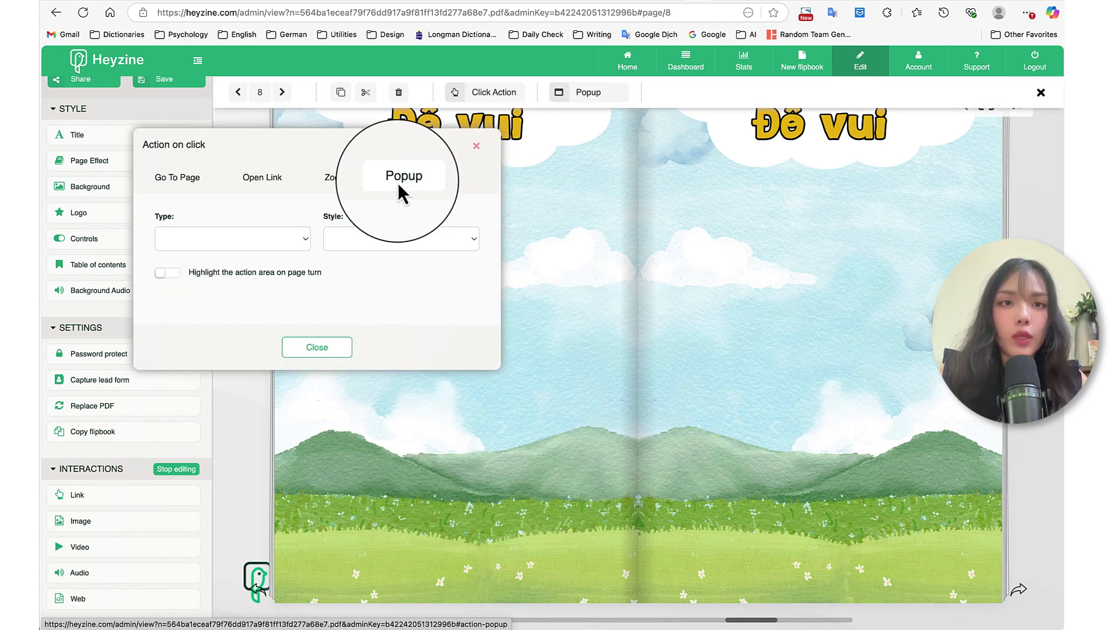
click(241, 239)
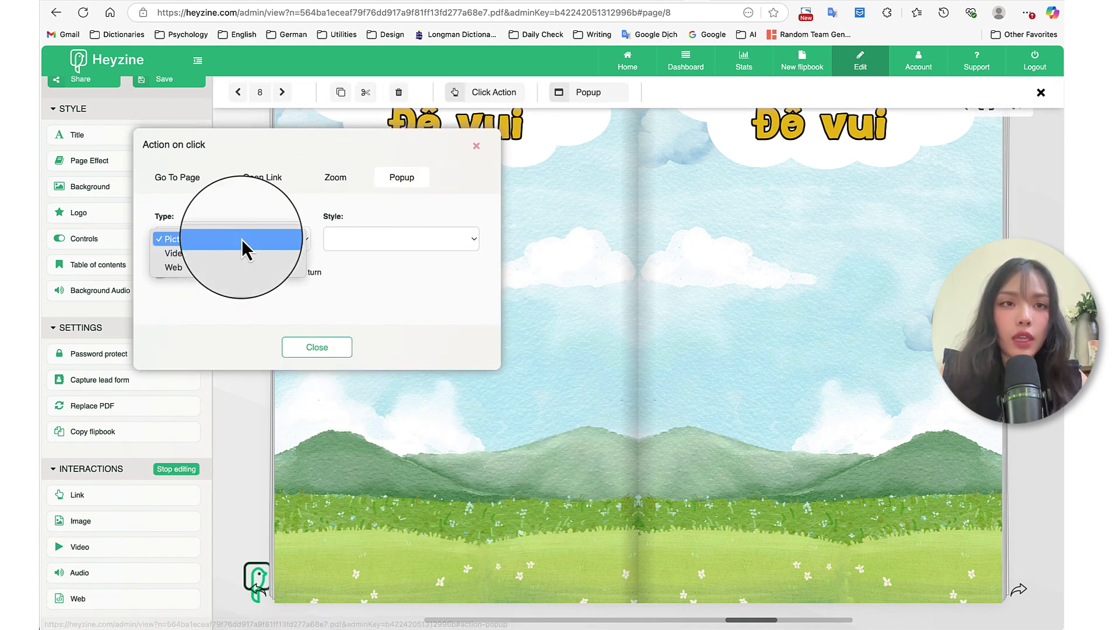
click(181, 267)
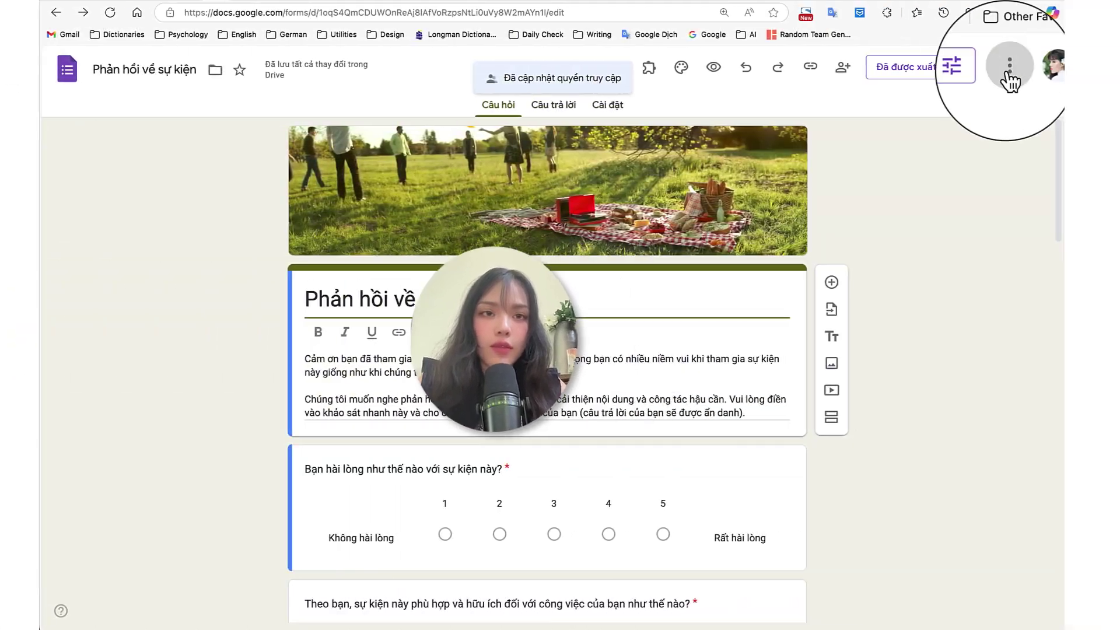
Switch to the Google Forms form Phản hồi về sự kiện and copy its HTML embed code.
click(1004, 68)
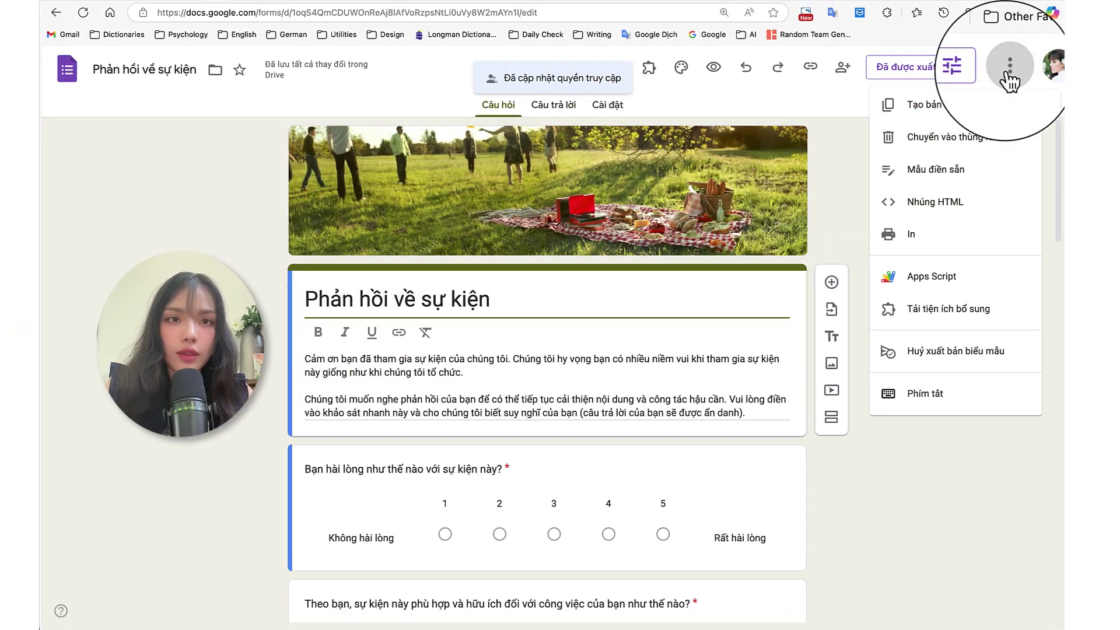
click(928, 204)
click(471, 308)
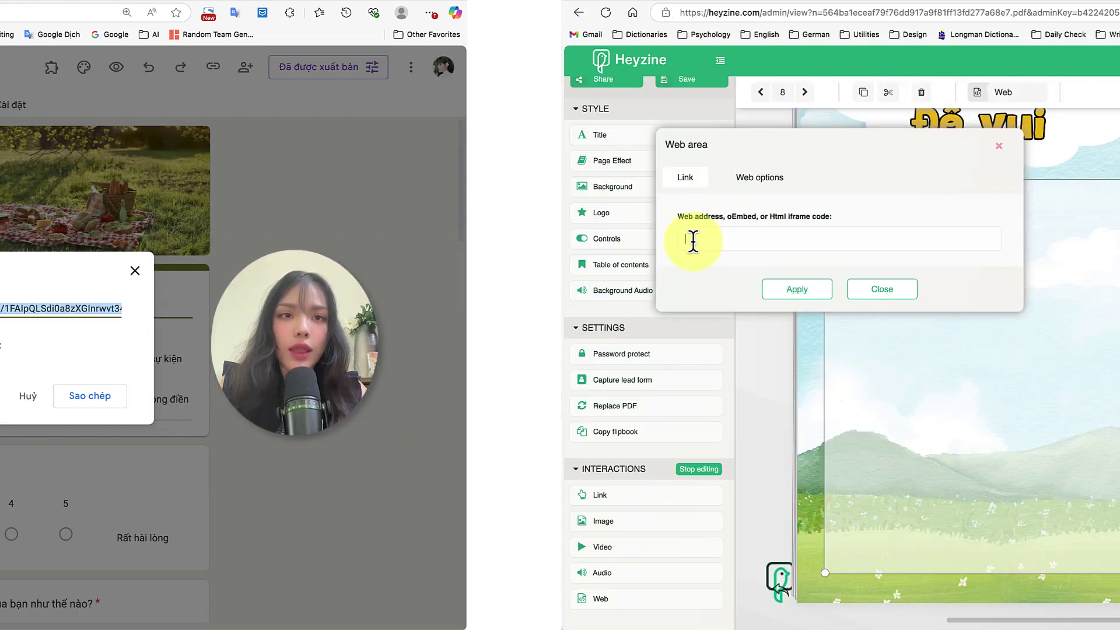
Switch back to Heyzine, apply the form's iframe code to the left page's web area and adjust the area's size.
key(super+v)
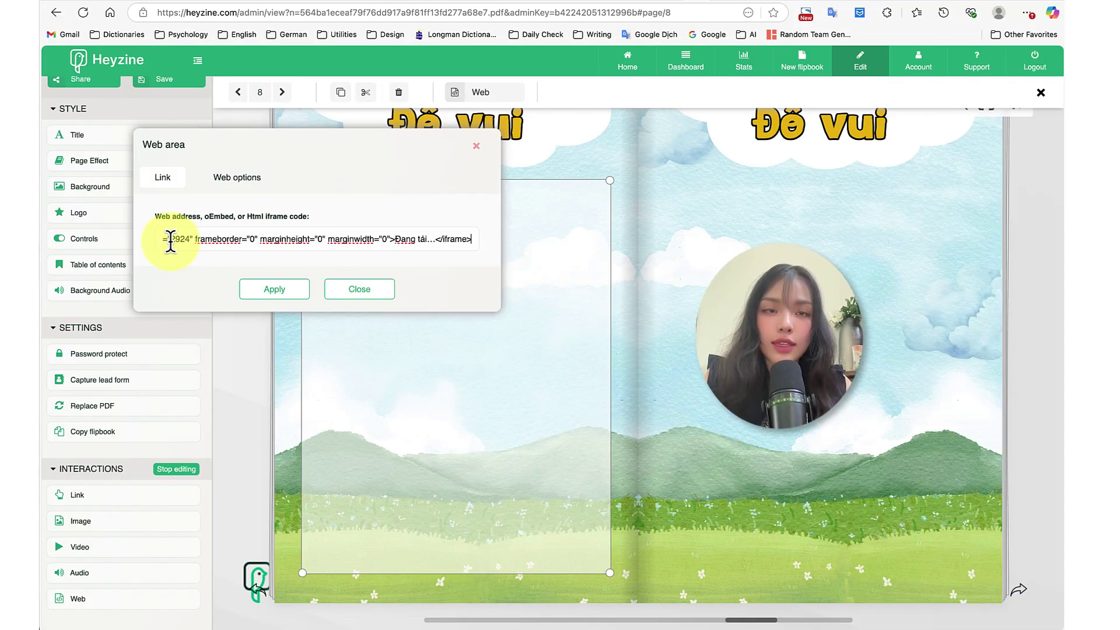
click(279, 291)
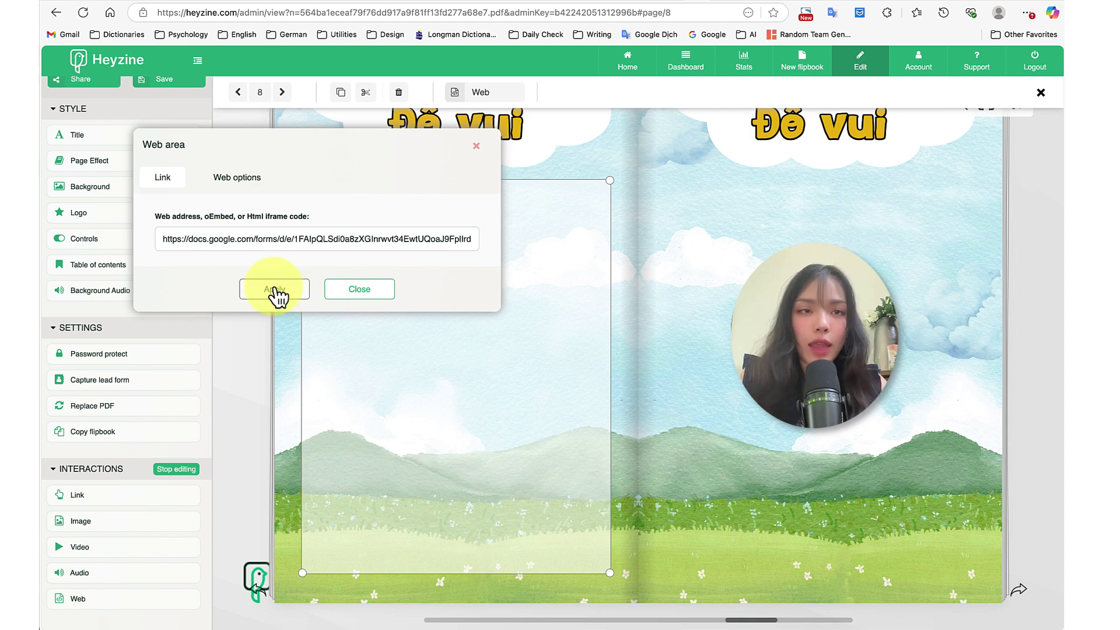
click(362, 292)
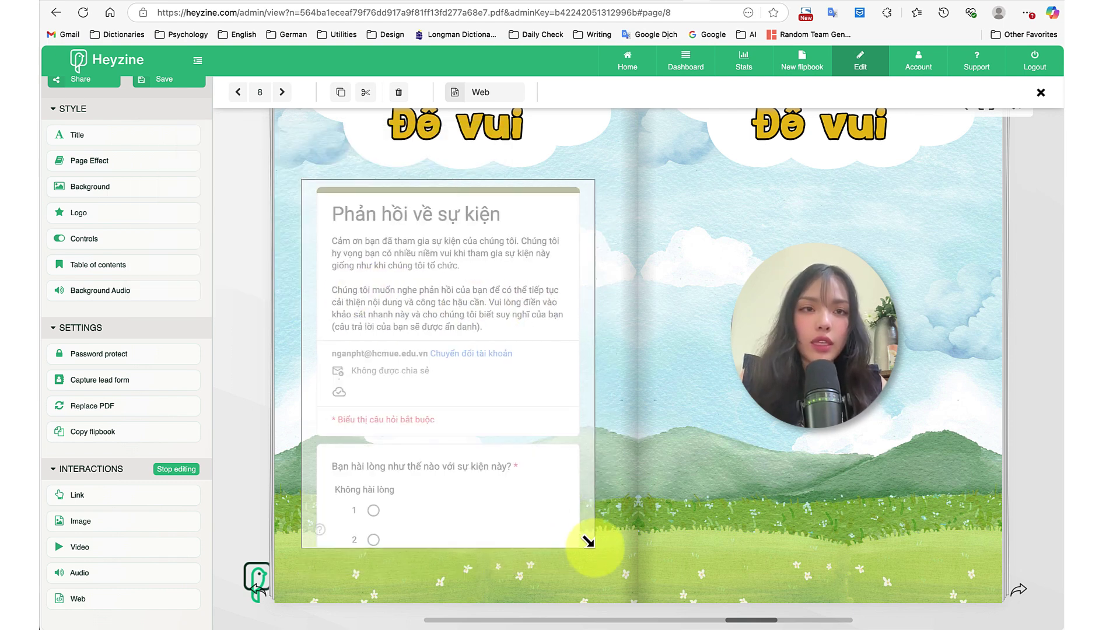
drag(603, 550, 611, 566)
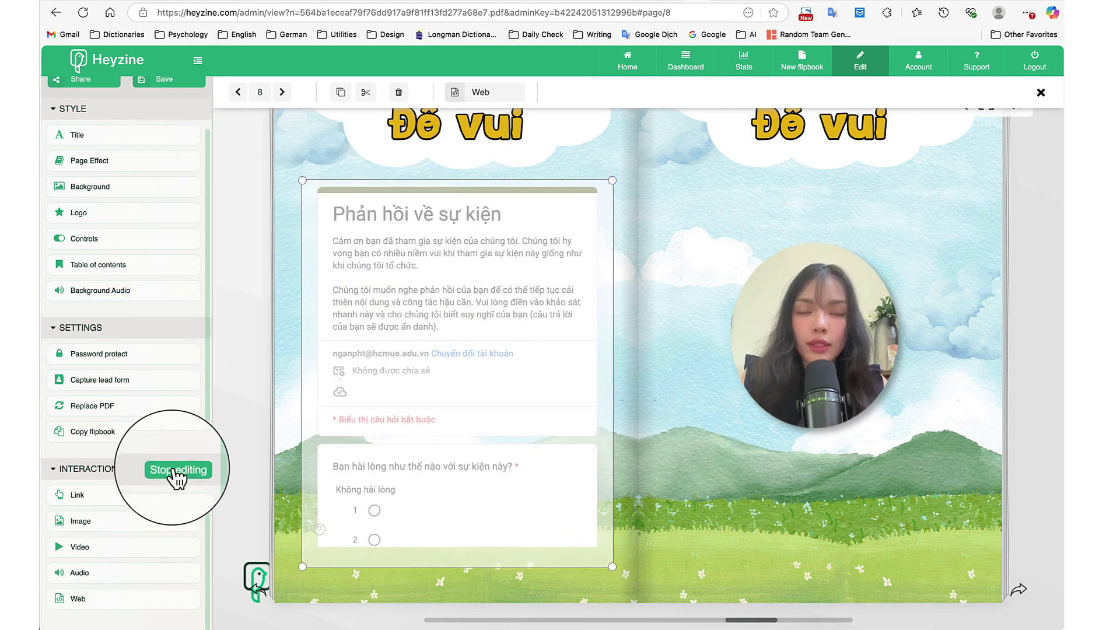
Leave interaction editing and examine the embedded form's questions and answer fields on the page.
click(175, 472)
scroll(459, 391, down, 3)
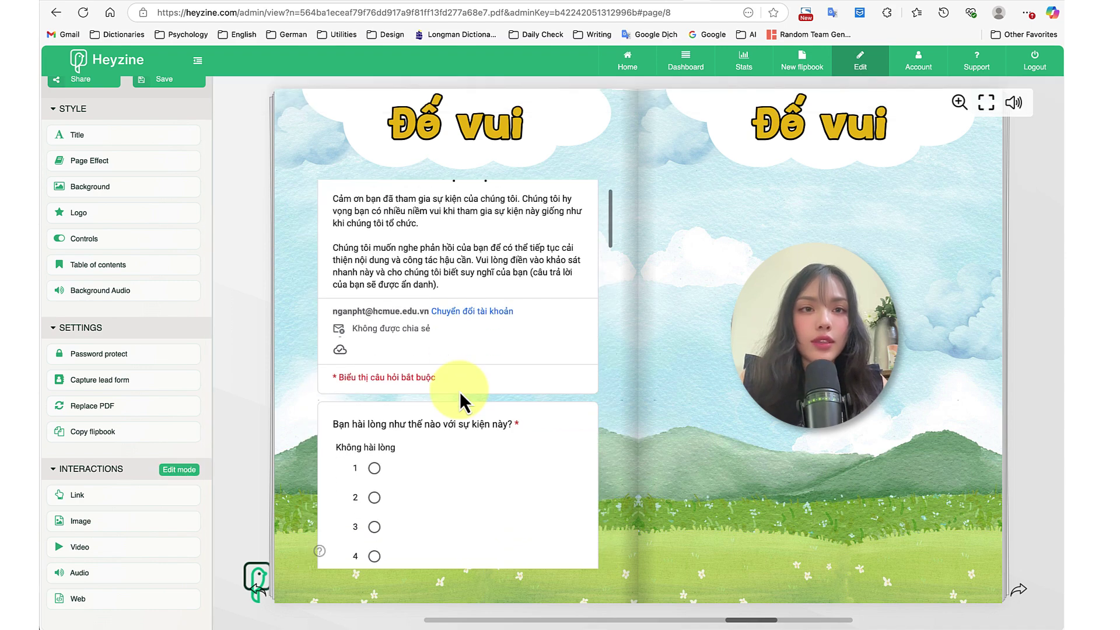
scroll(460, 390, down, 5)
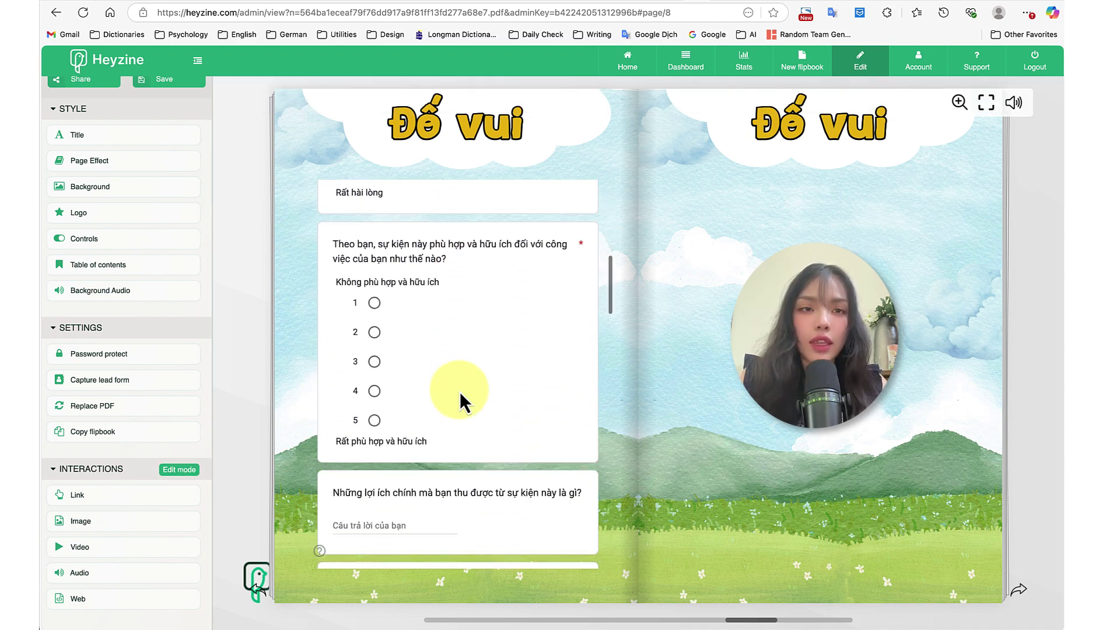
scroll(459, 390, down, 5)
click(425, 475)
scroll(440, 490, down, 1)
scroll(441, 490, up, 2)
scroll(419, 351, down, 7)
scroll(421, 355, down, 10)
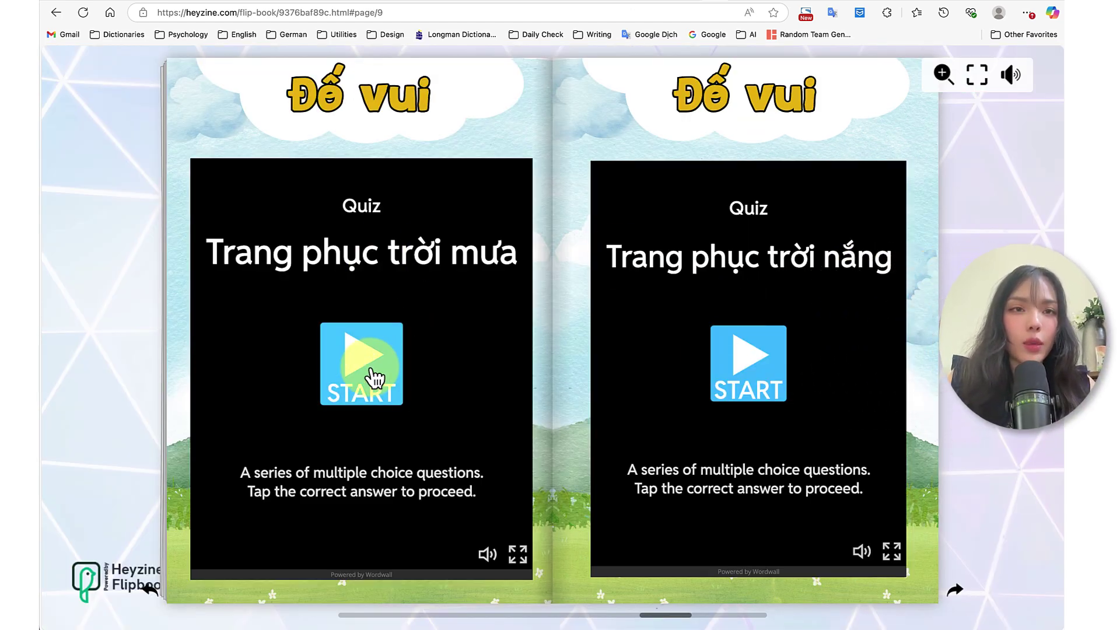
Try the Trang phục trời mưa and Trang phục trời nắng quizzes in the published flipbook, and start the latter on Wordwall.
click(373, 378)
click(746, 376)
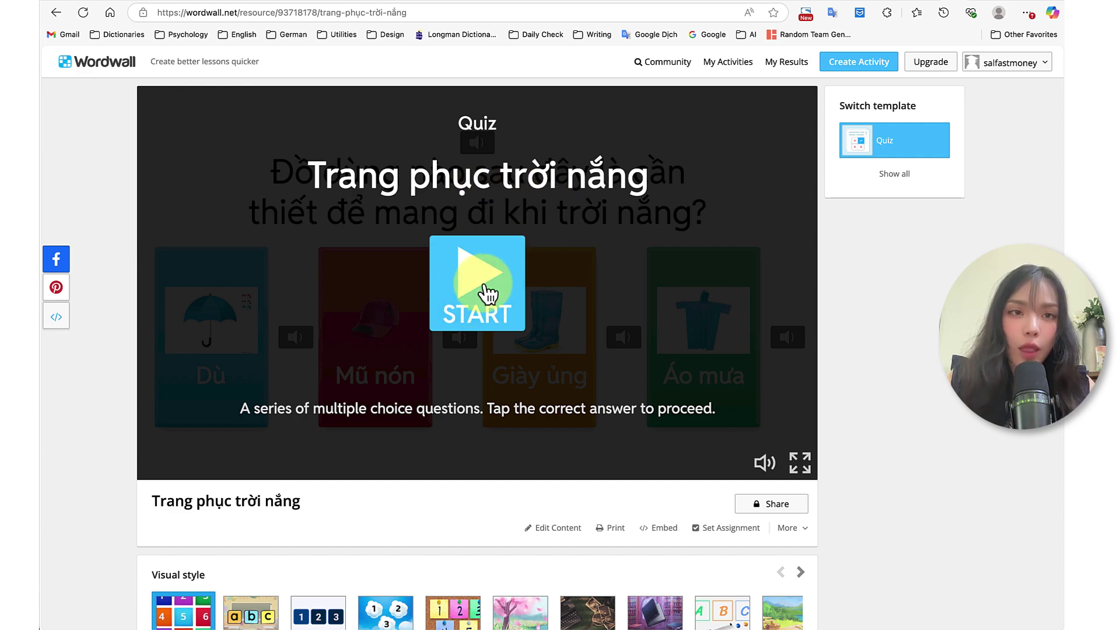
click(488, 293)
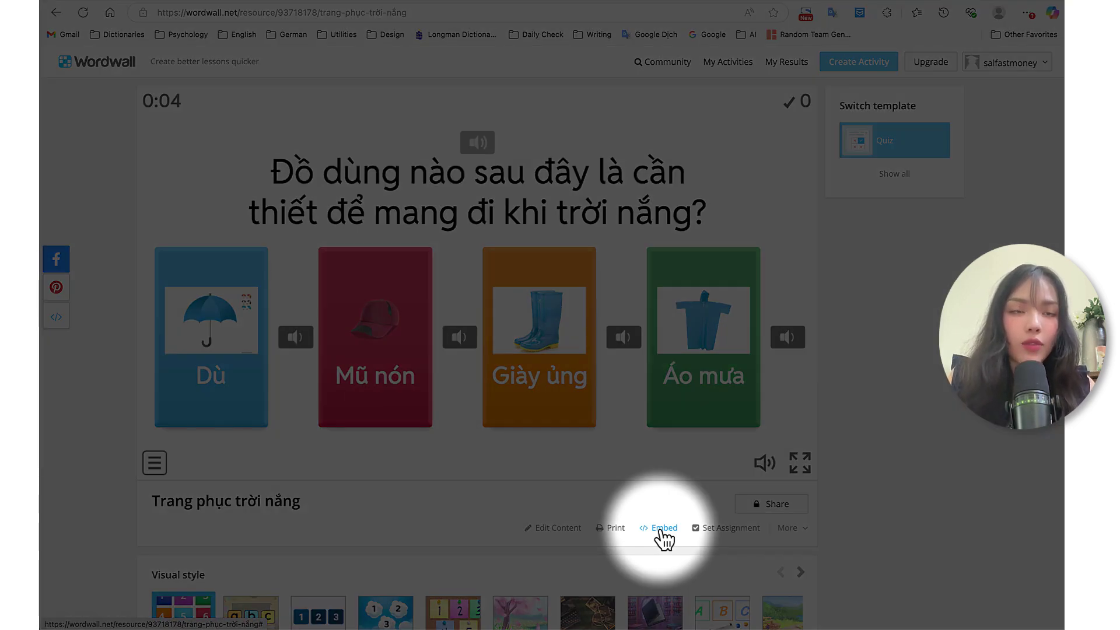
Set the Trang phục trời nắng quiz's embed style to Summer, preview it and copy its iframe HTML code.
click(662, 532)
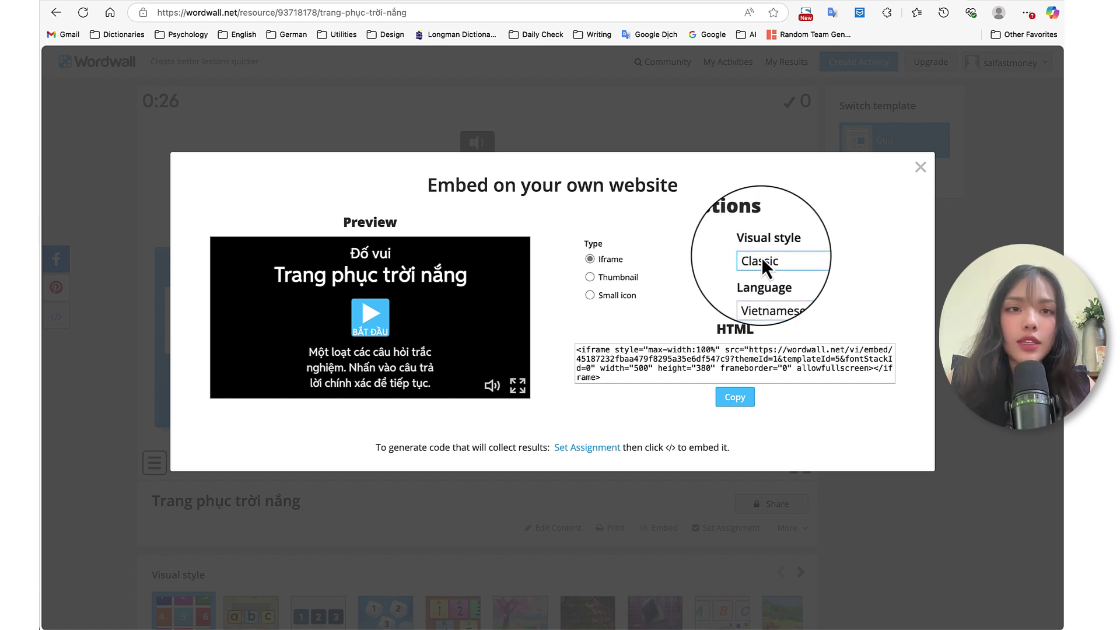
click(761, 255)
click(773, 382)
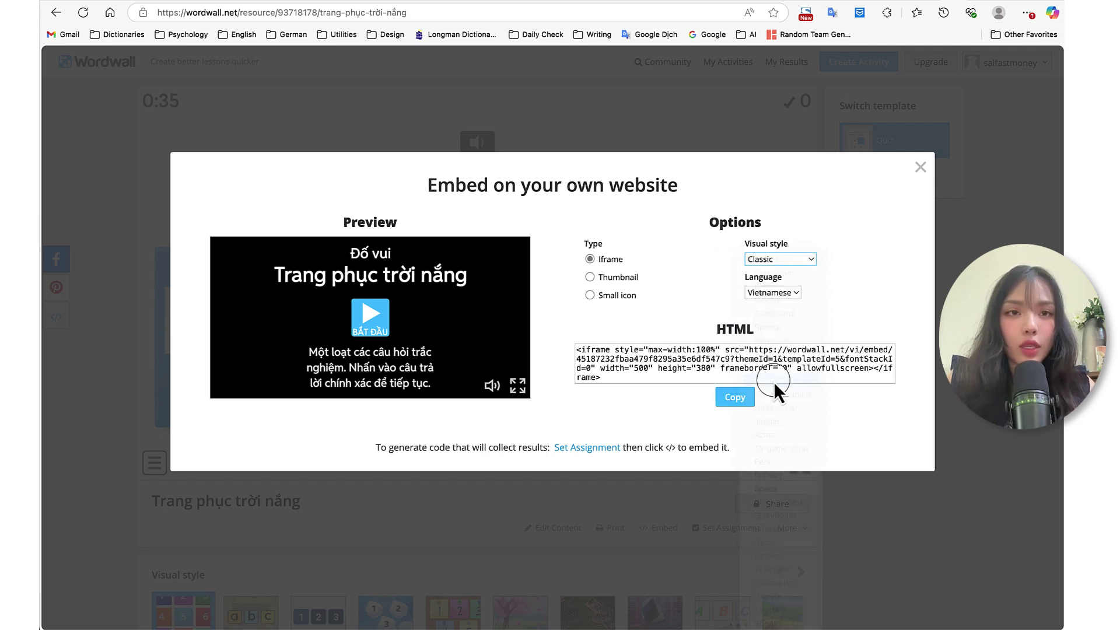
click(386, 318)
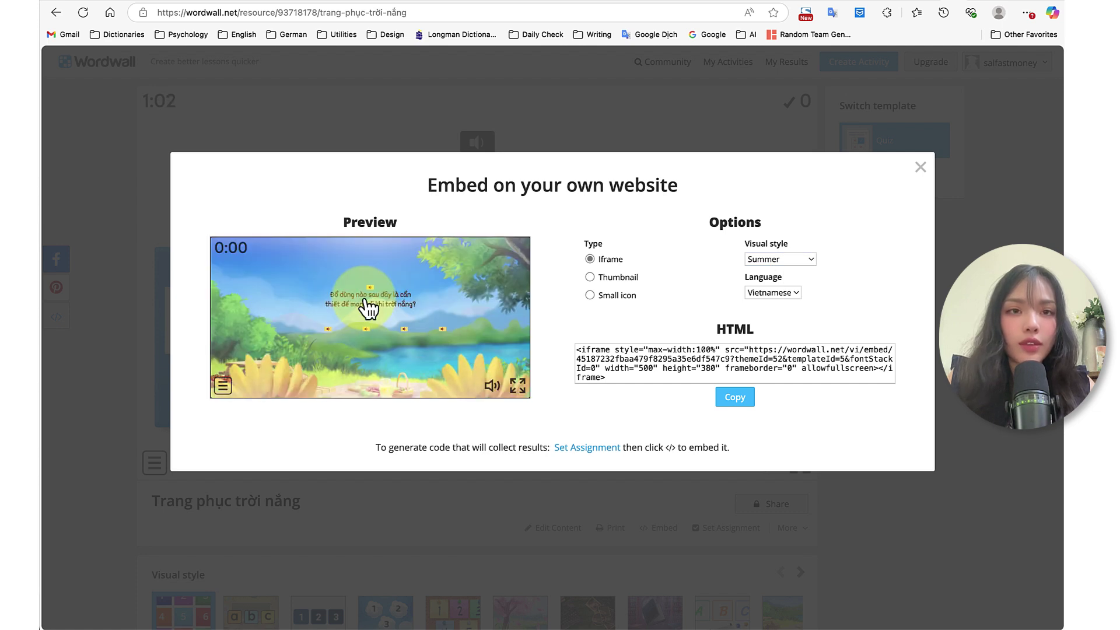
click(736, 398)
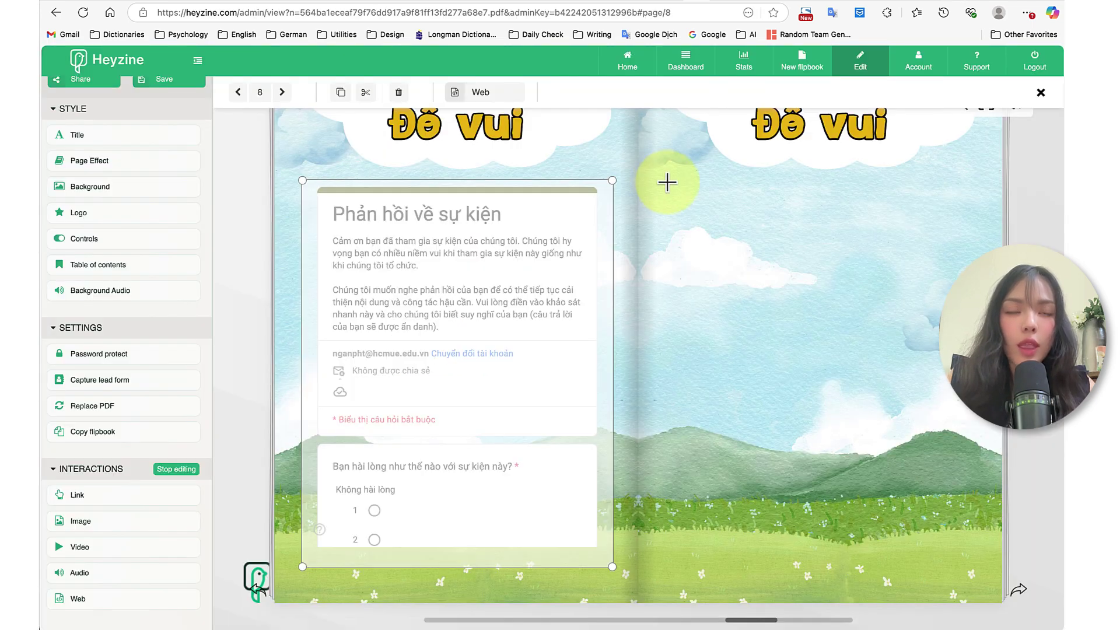
Switch to Heyzine, draw a web area over the right Đố vui page and apply the quiz's iframe code to it.
drag(669, 182, 978, 569)
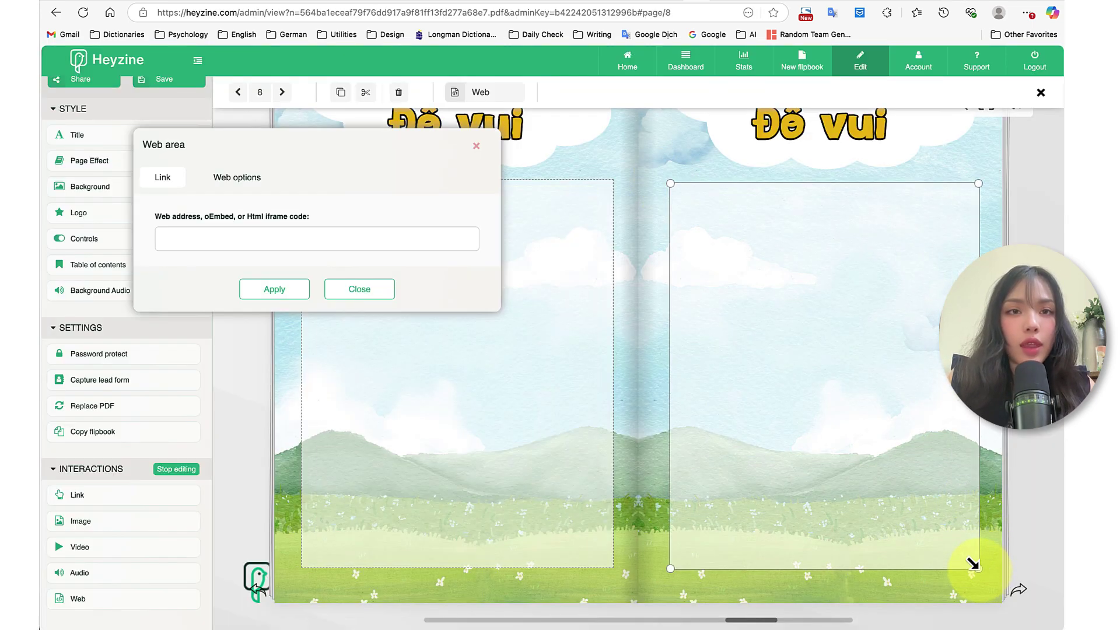
click(189, 233)
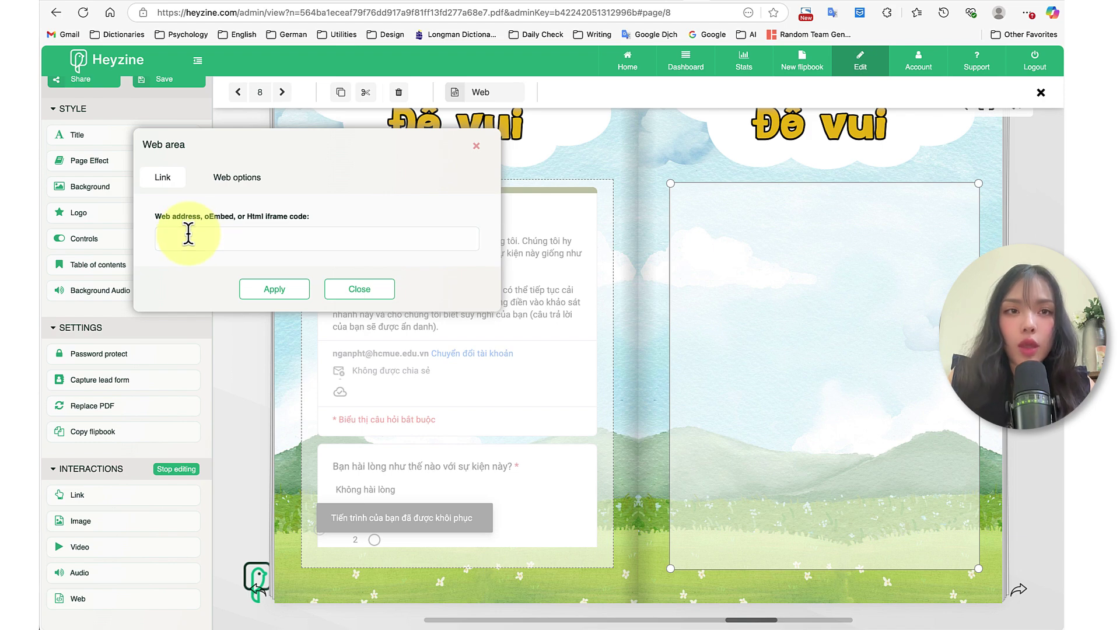
key(super+v)
click(275, 292)
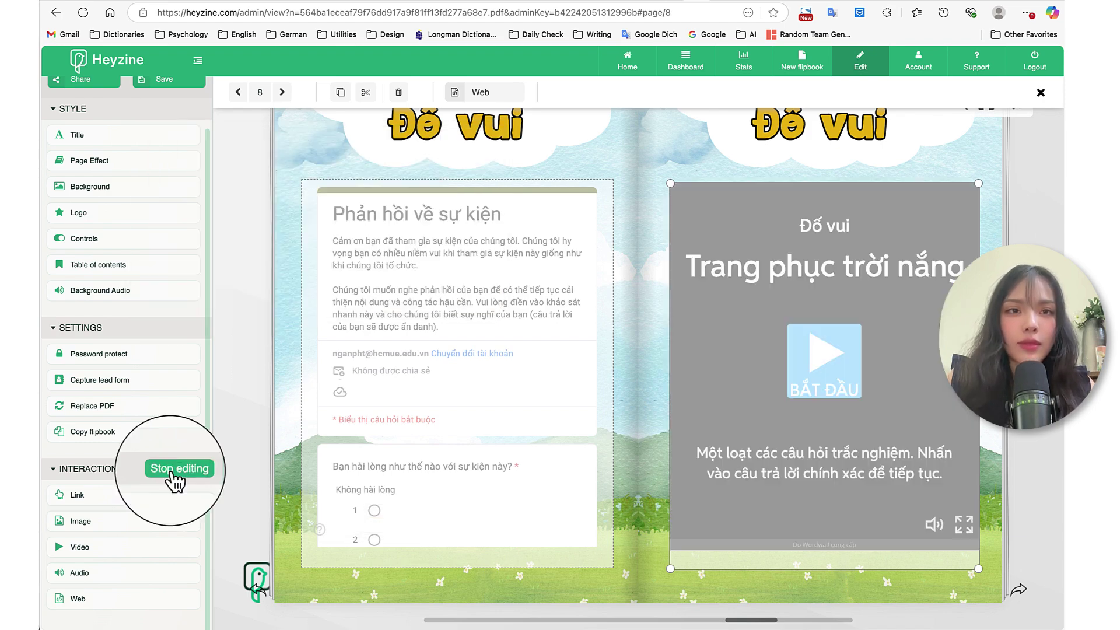
Leave interaction editing, start the embedded quiz and play the audio of the Áo mưa answer.
click(175, 472)
click(827, 392)
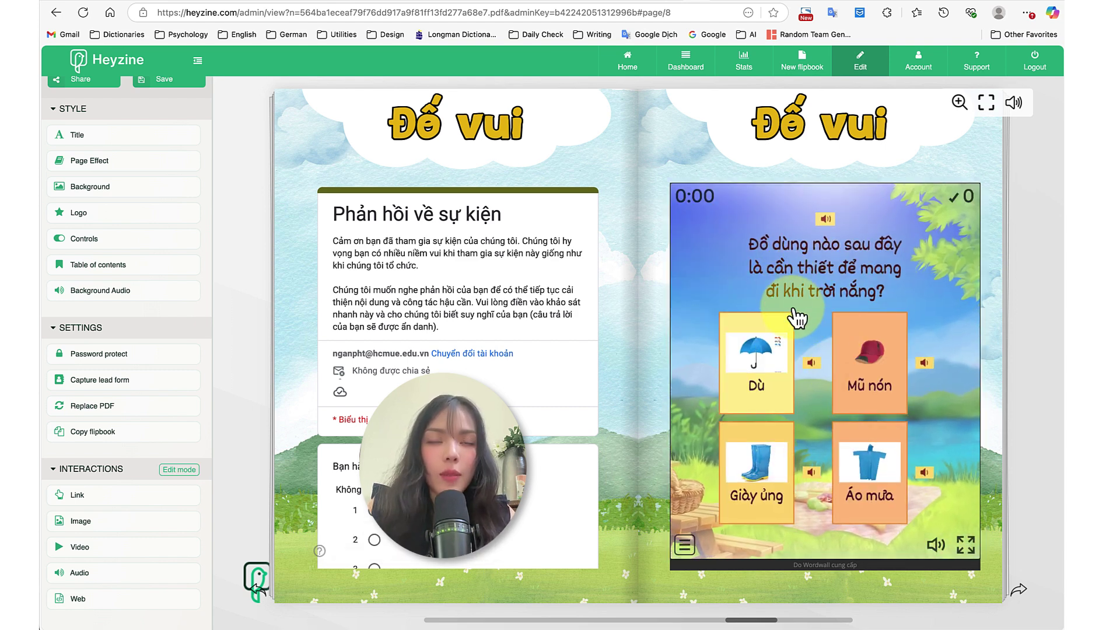
click(925, 474)
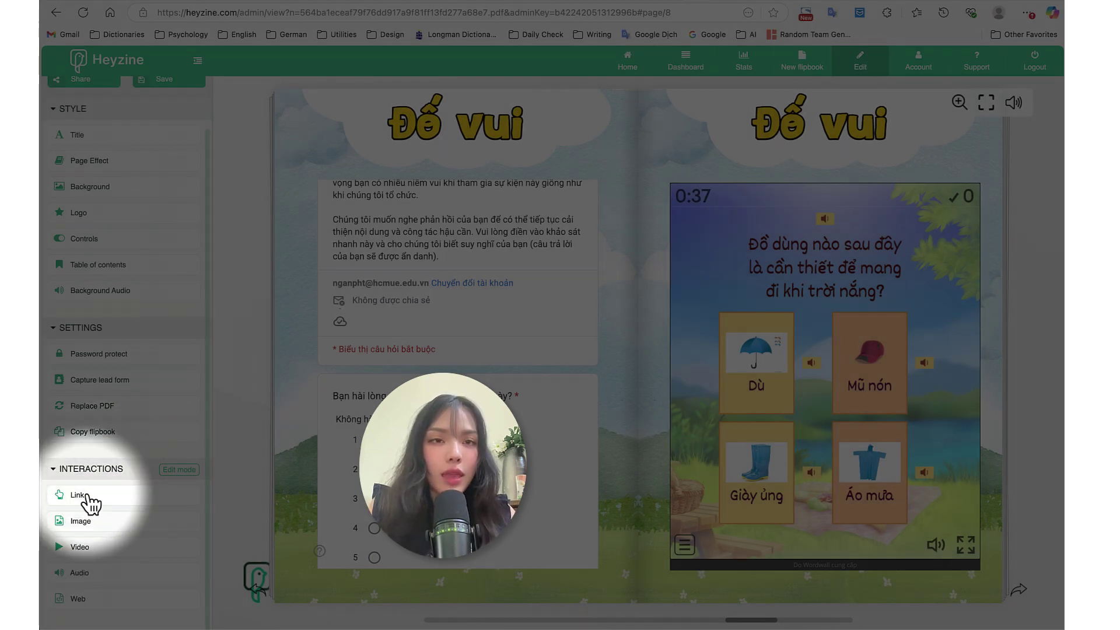
Examine the flipbook's sharing options for reader link, email or image, web embed, QR code, social networks and flipbook download.
scroll(132, 362, up, 1)
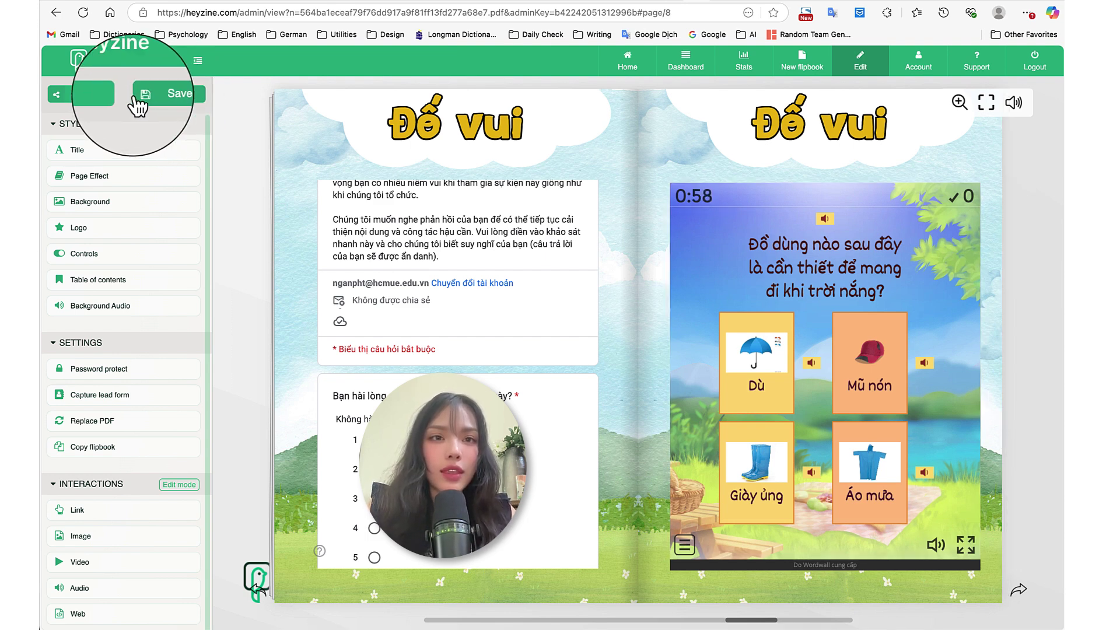
click(82, 94)
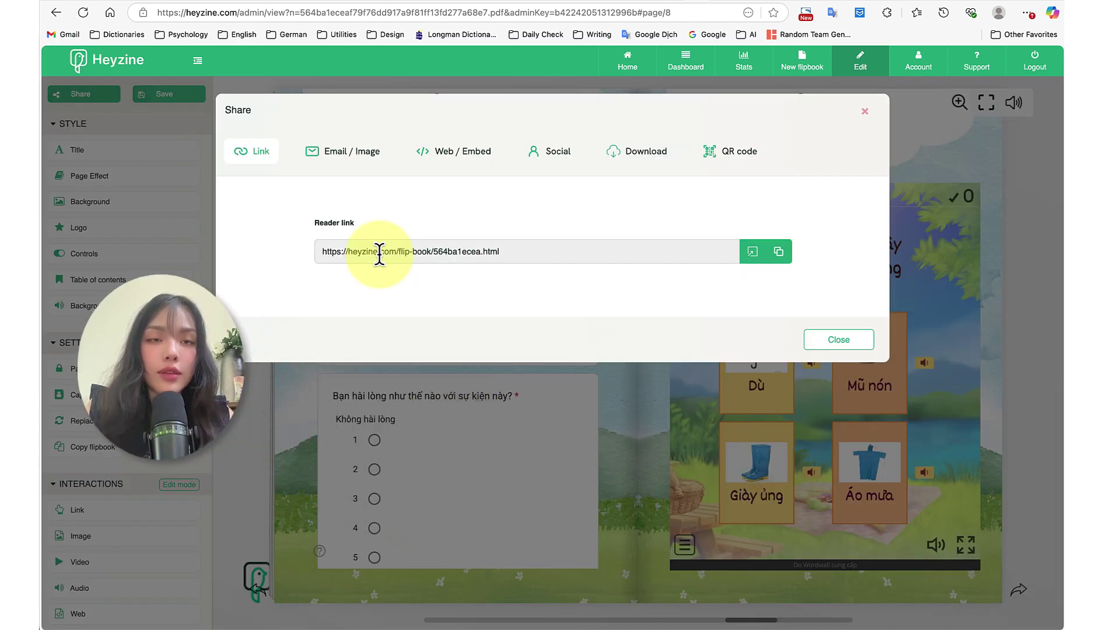
click(349, 153)
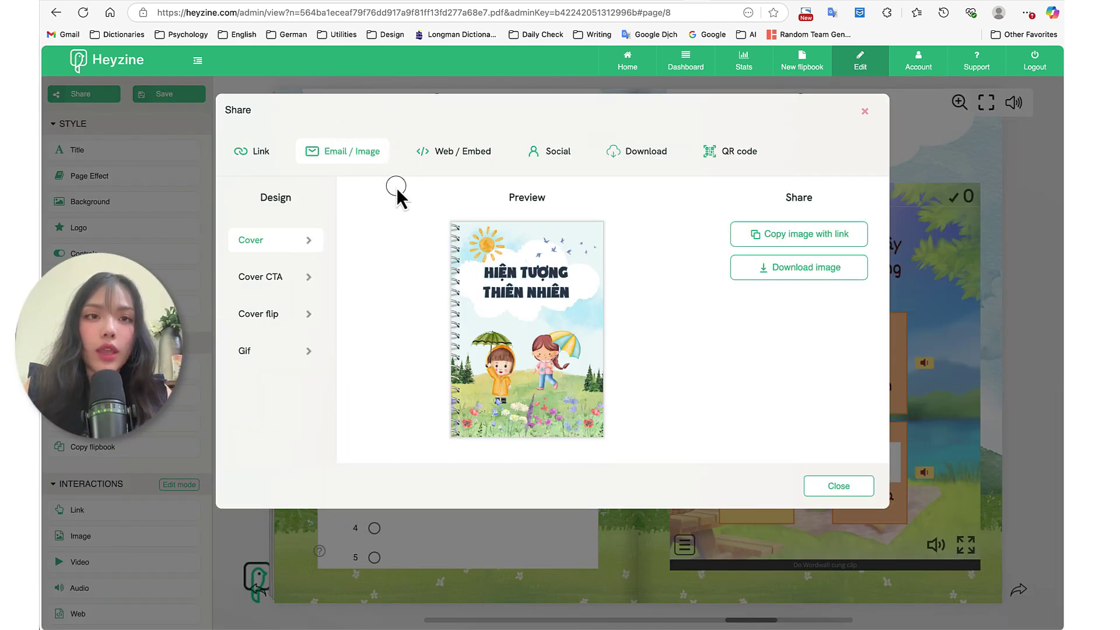
click(453, 151)
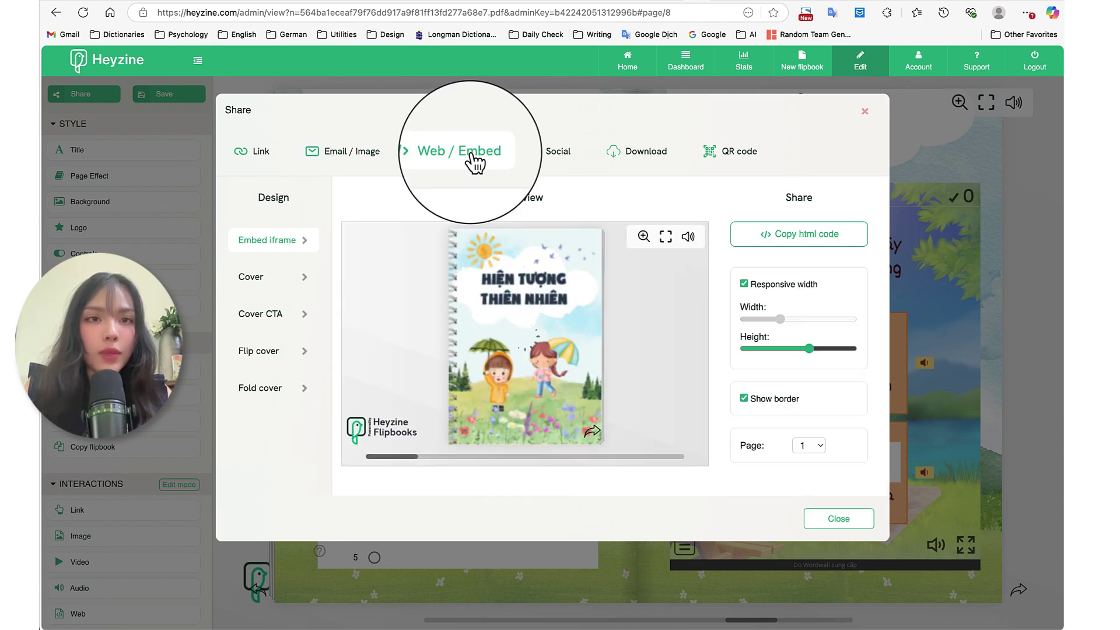
click(732, 151)
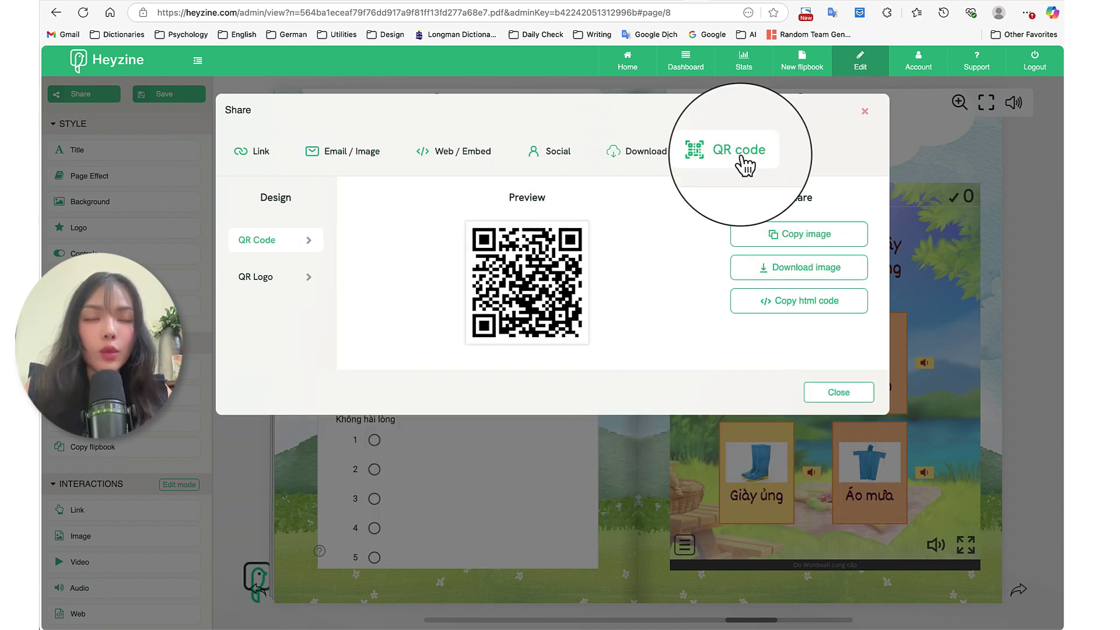
click(550, 152)
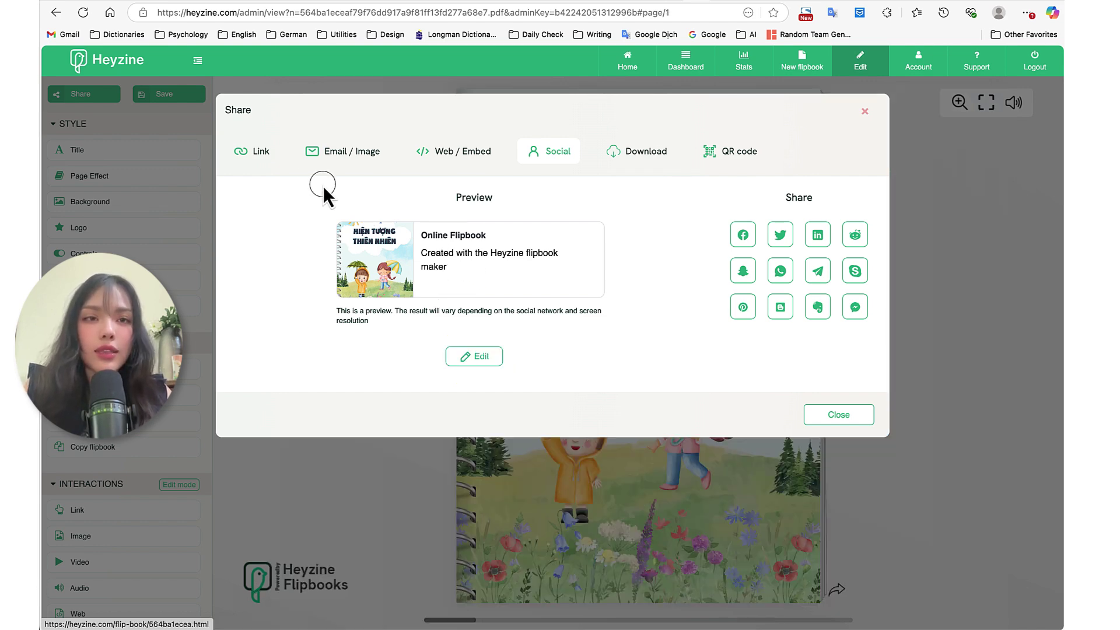
click(634, 168)
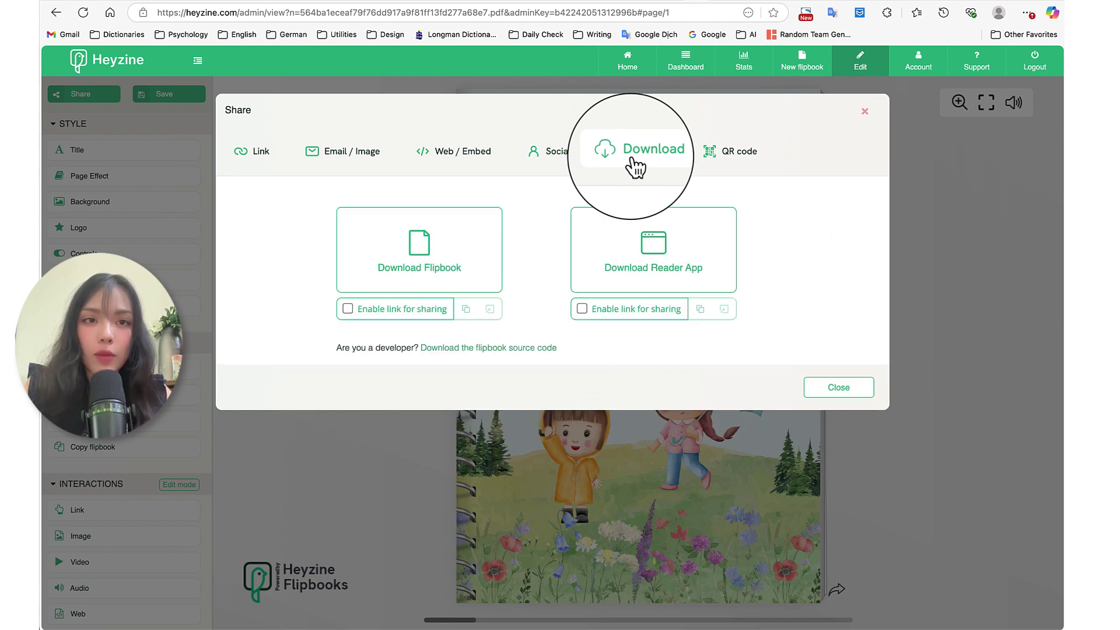
click(442, 256)
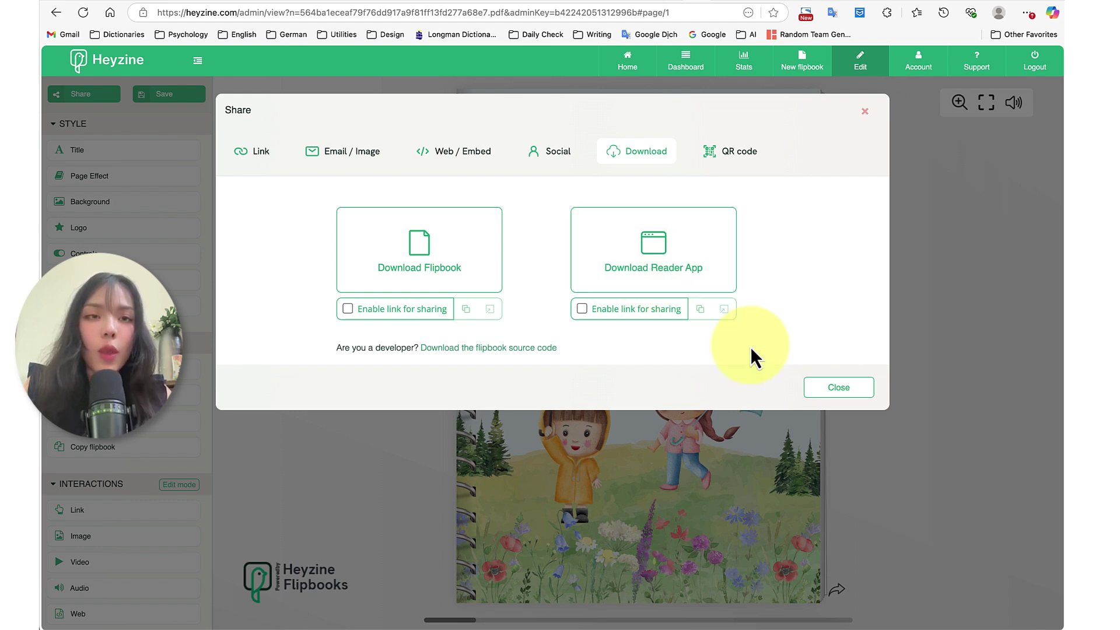
Leave the sharing options, return to the dashboard and open the publish settings of the Khoa Giáo dục Mầm non HCMUE flipbook.
click(834, 392)
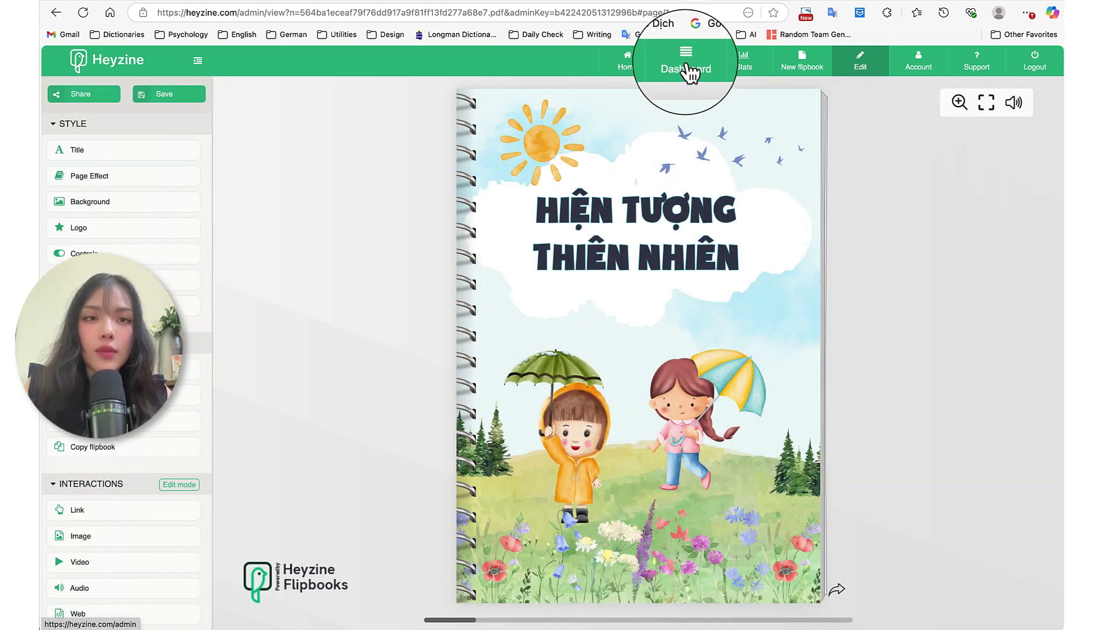
click(687, 66)
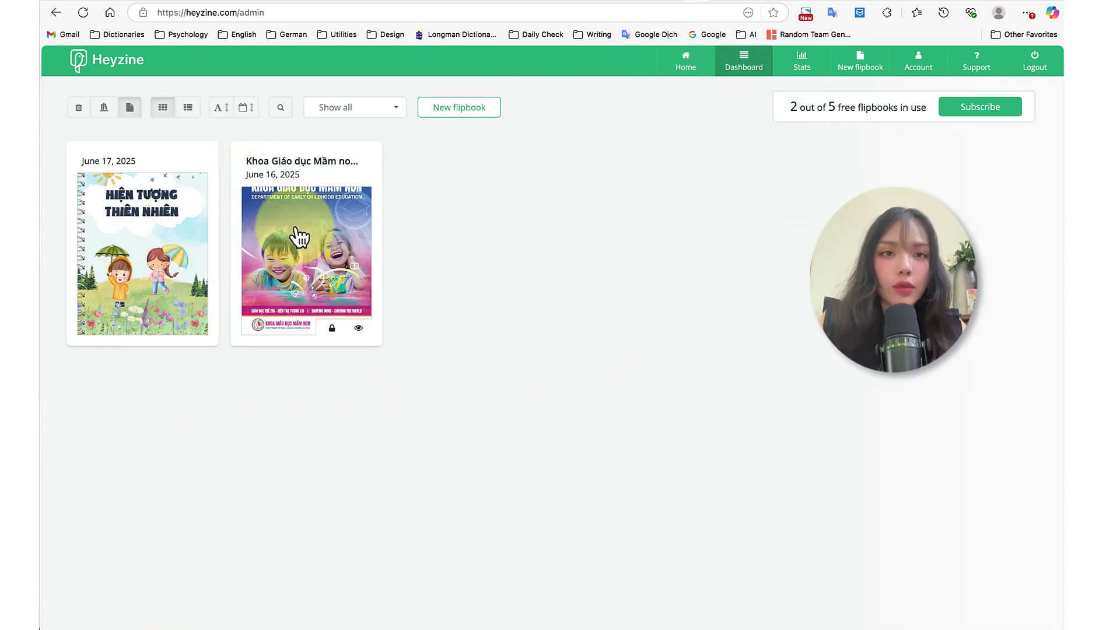
click(289, 175)
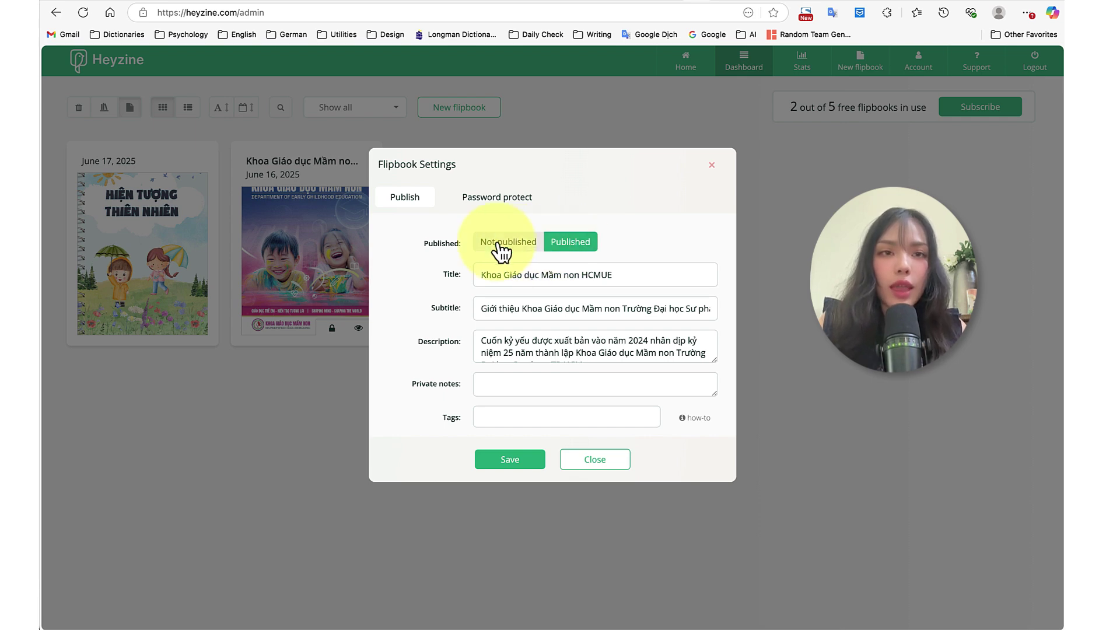
click(306, 205)
click(295, 169)
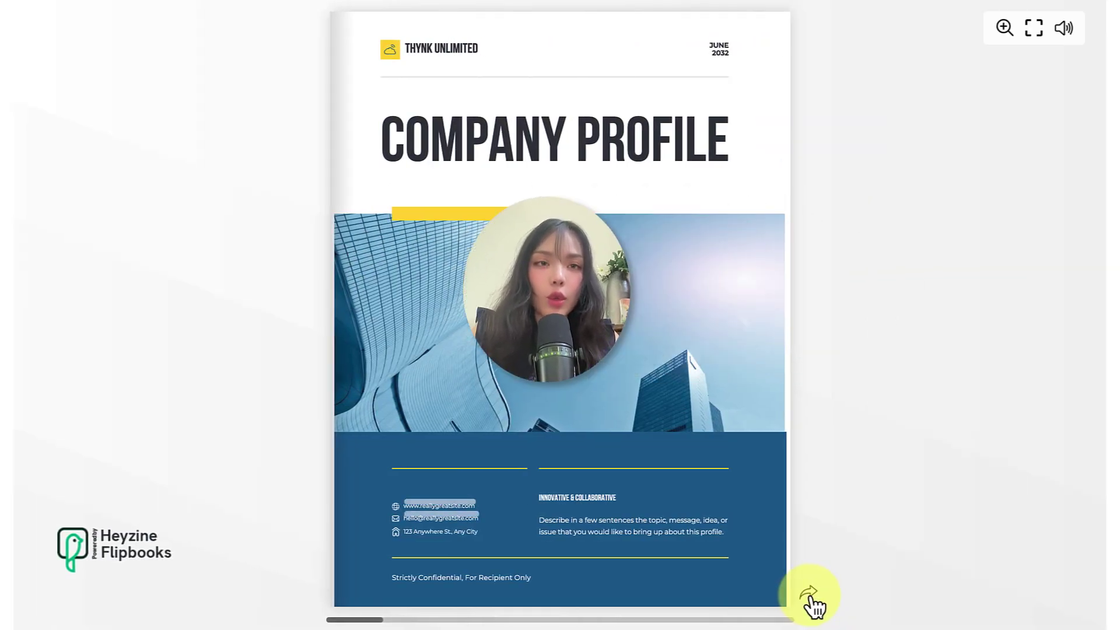
Page forward through the Company Profile, Kỷ yếu 25 năm and Một số con vật sống trong rừng flipbooks.
click(810, 601)
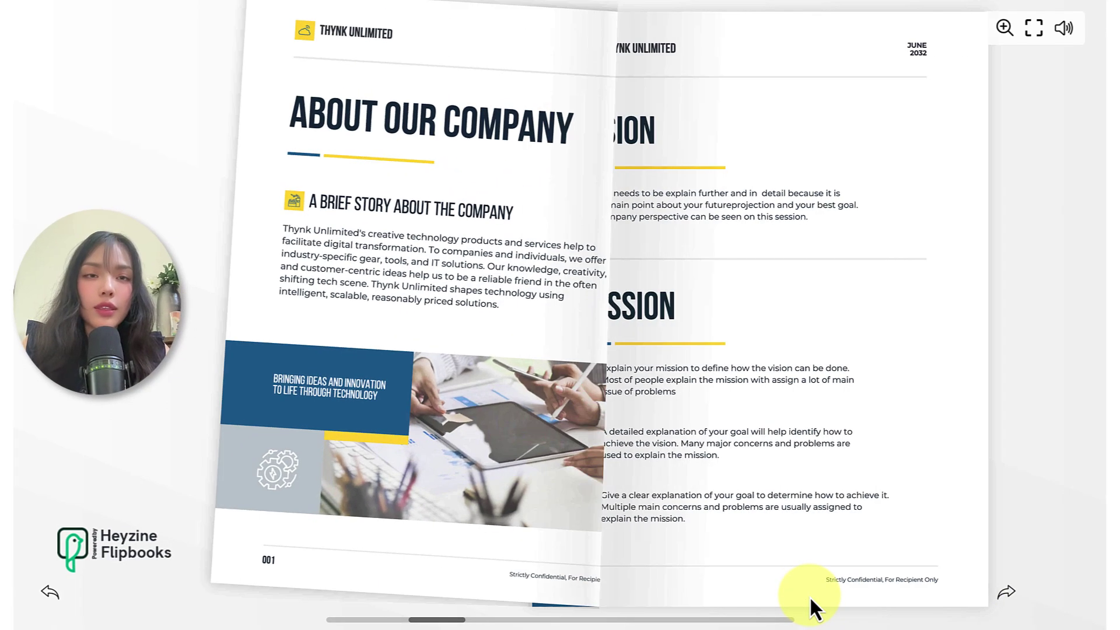
click(1041, 595)
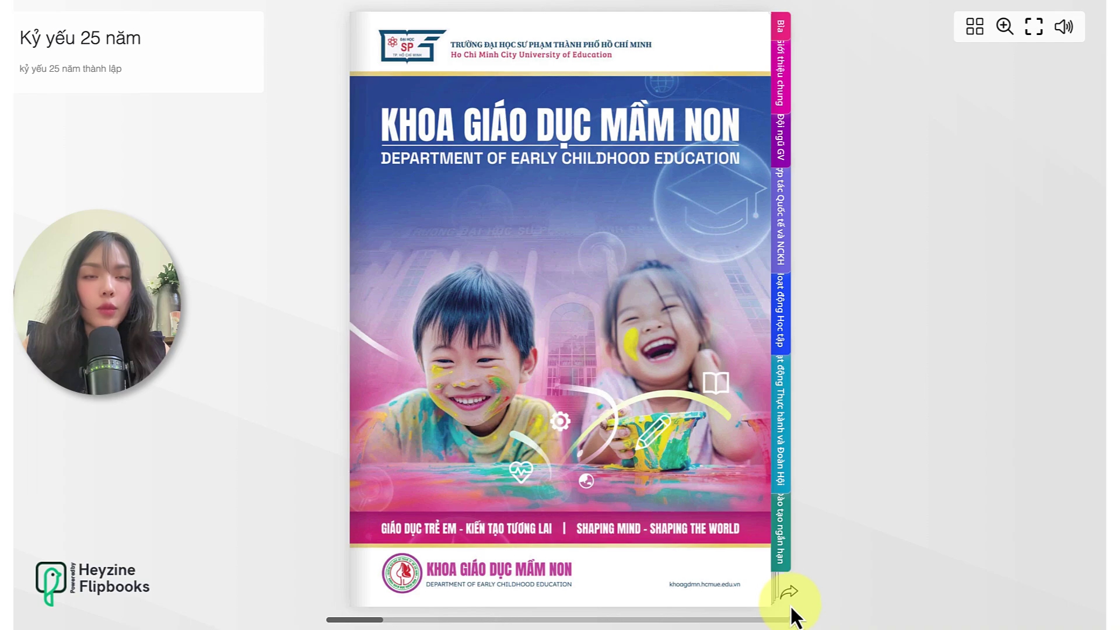
click(799, 606)
click(999, 599)
click(1004, 606)
click(1001, 597)
click(1001, 598)
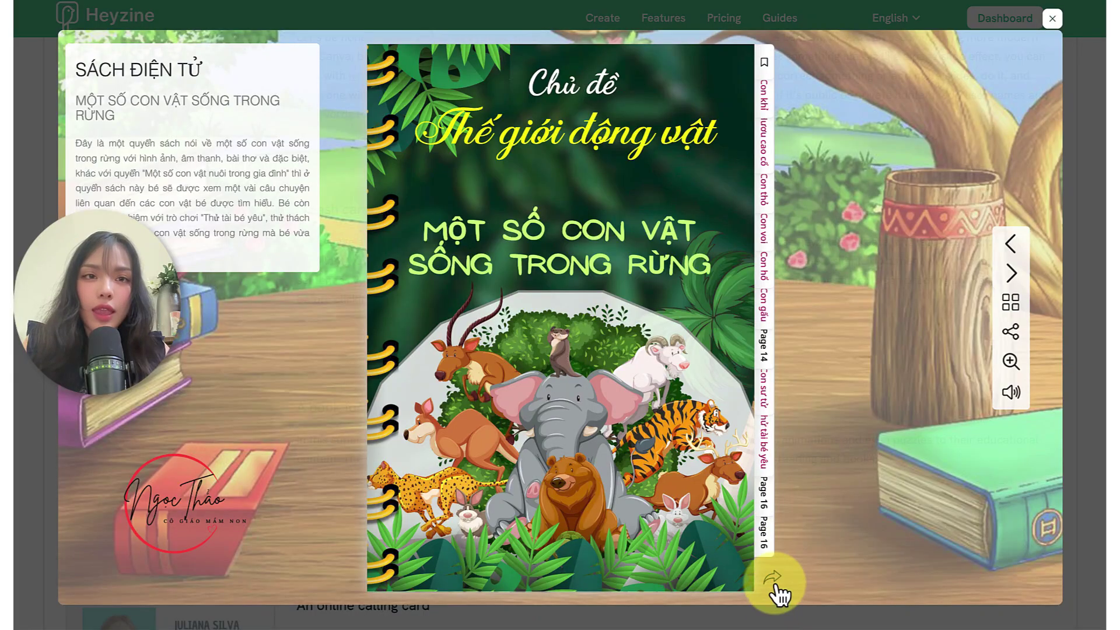
click(773, 584)
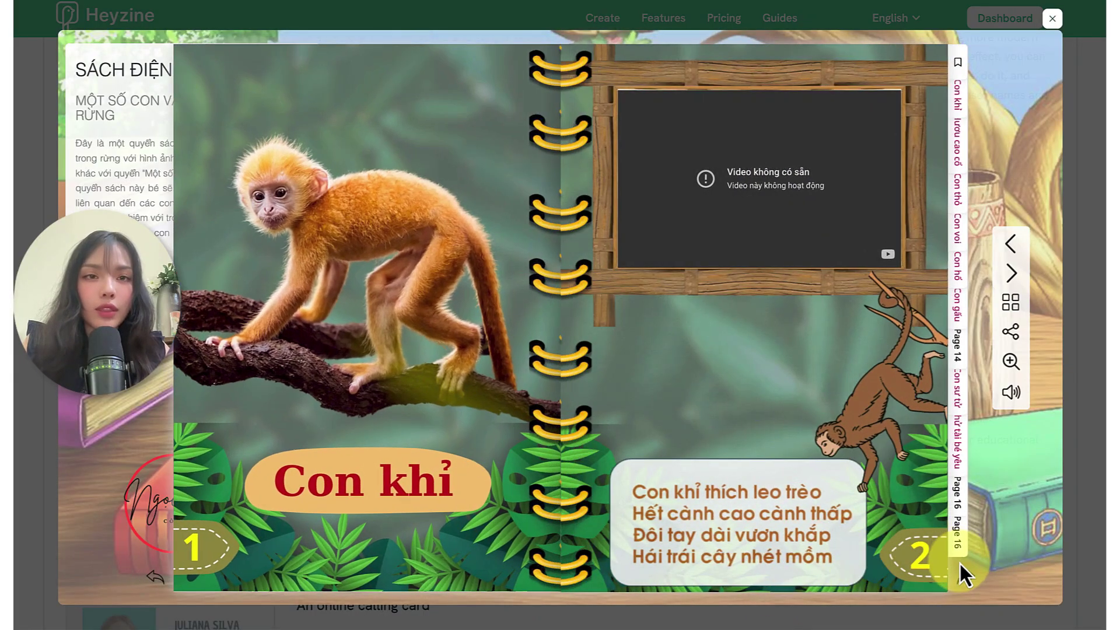
click(967, 583)
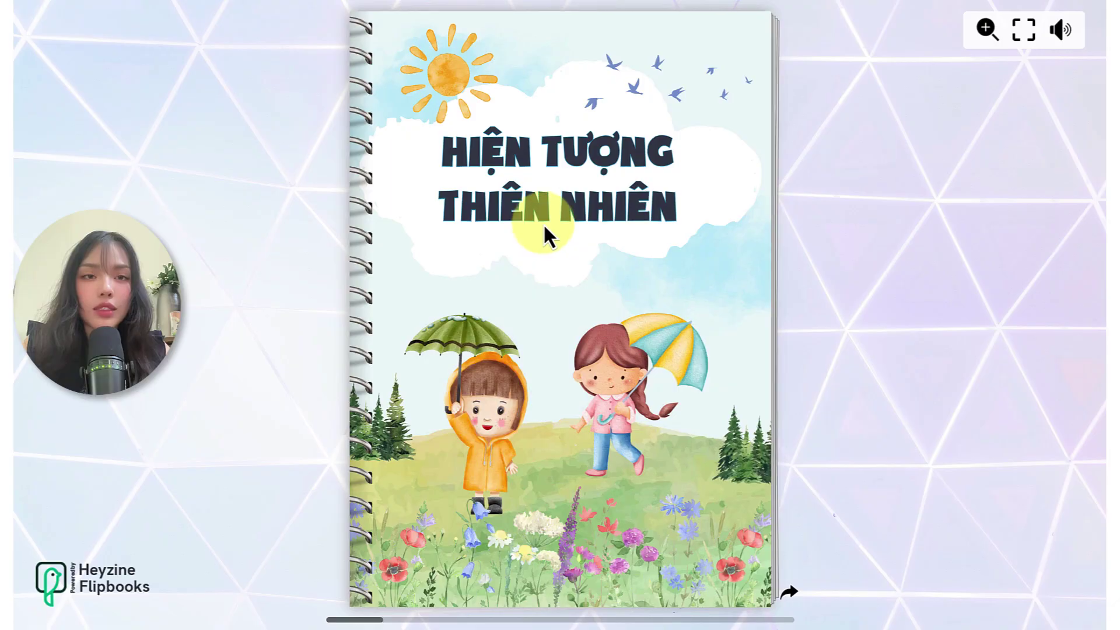
Page through the Hiện tượng thiên nhiên flipbook to the Đố vui spread and start both embedded quizzes.
click(789, 591)
click(440, 503)
click(1000, 592)
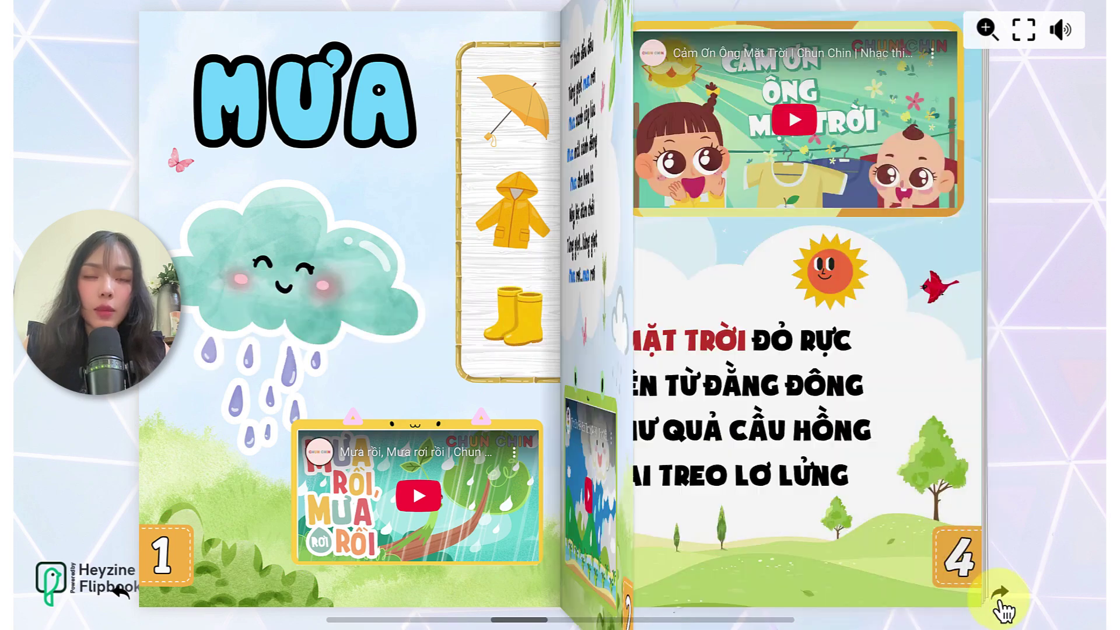
click(999, 598)
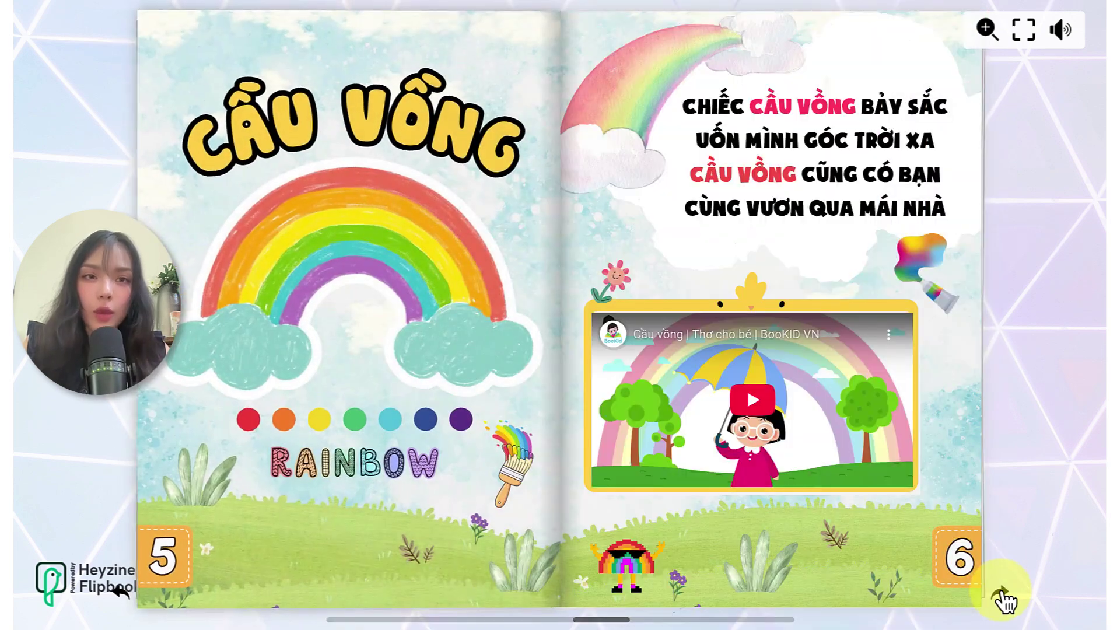
click(999, 598)
click(353, 344)
click(794, 354)
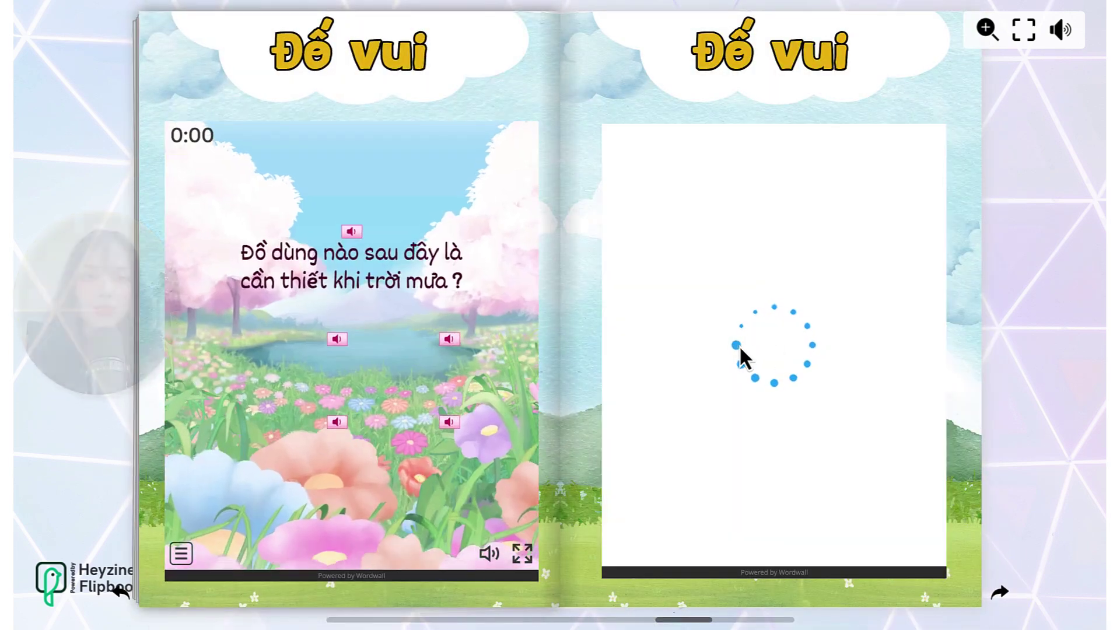